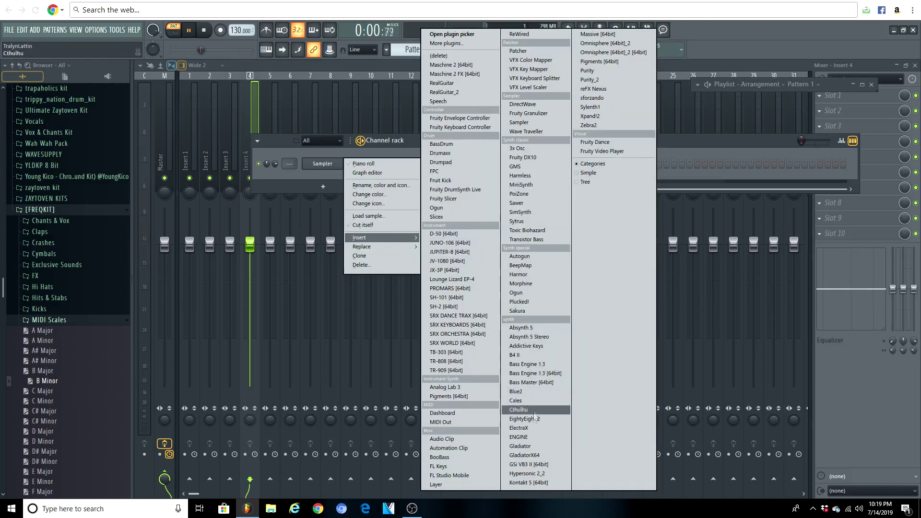
Step: Insert an EightyEight 2 instrument channel and open its piano roll
{"action": "left_click", "coordinate": [530, 421]}
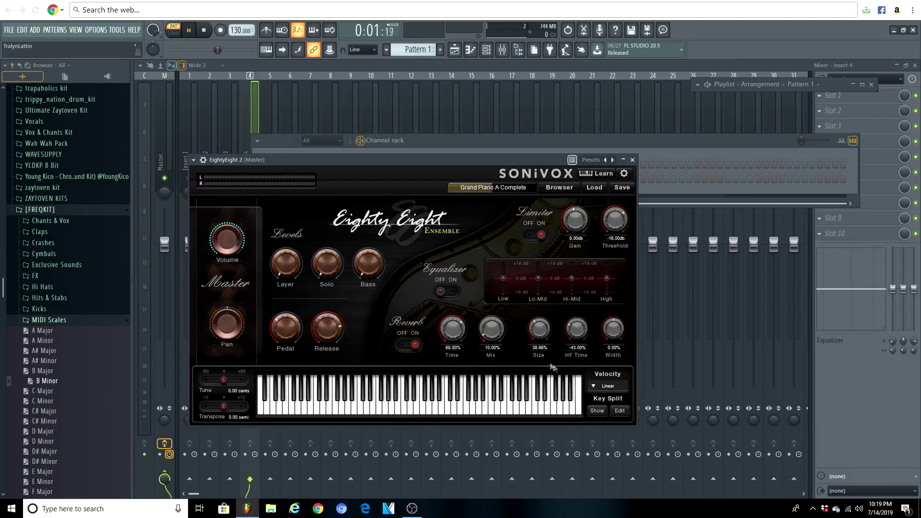
{"action": "left_click_drag", "start_coordinate": [431, 165], "coordinate": [563, 204]}
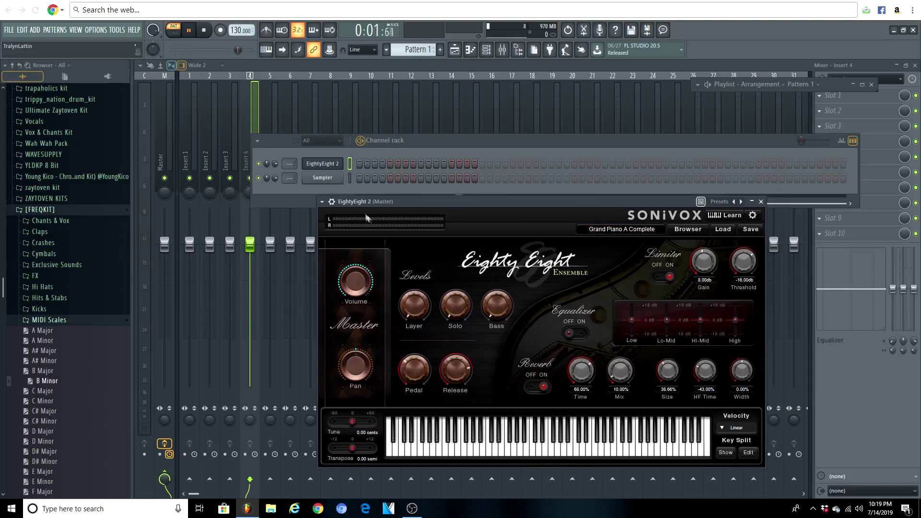
{"action": "right_click", "coordinate": [339, 172]}
{"action": "left_click", "coordinate": [353, 163]}
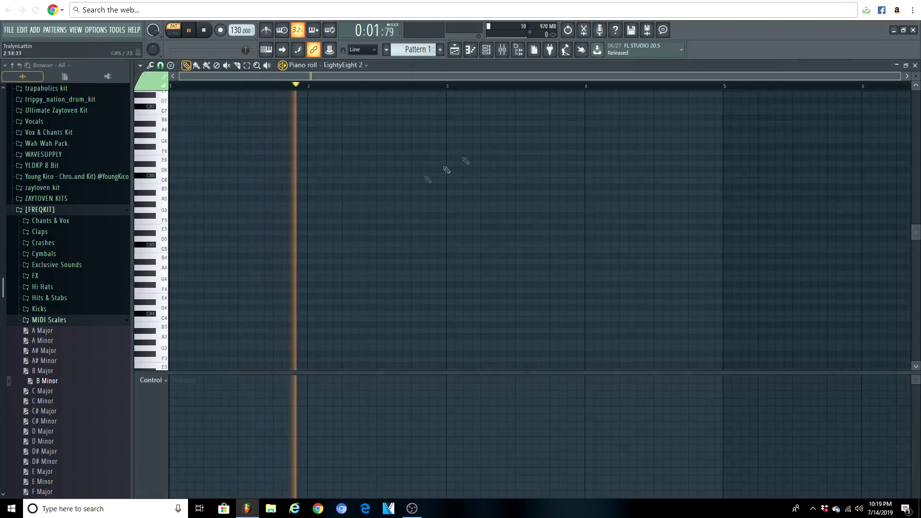
Step: Import all tracks of the B Minor MIDI scale onto the Sampler channel as a note guide, and reopen the EightyEight 2 piano roll
{"action": "left_click", "coordinate": [487, 51]}
{"action": "left_click_drag", "start_coordinate": [42, 382], "coordinate": [322, 178]}
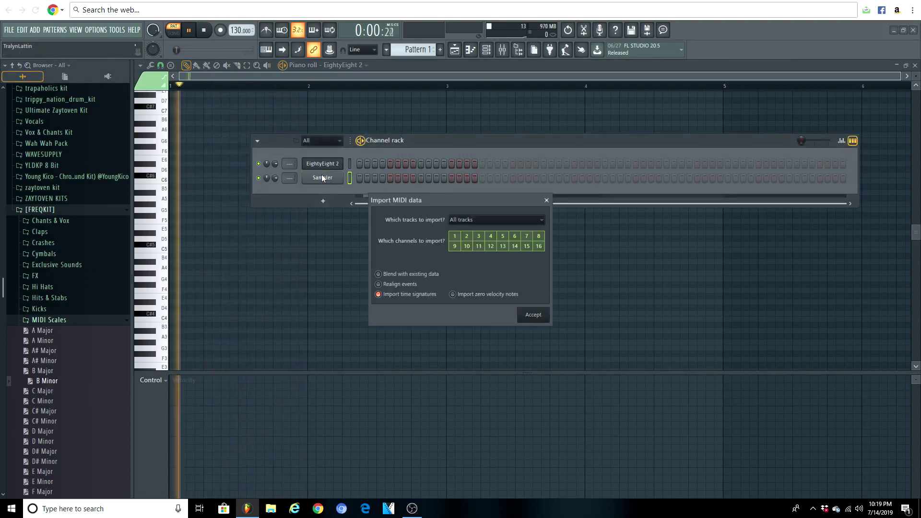
{"action": "key", "text": "Return"}
{"action": "right_click", "coordinate": [325, 163]}
{"action": "left_click", "coordinate": [350, 163]}
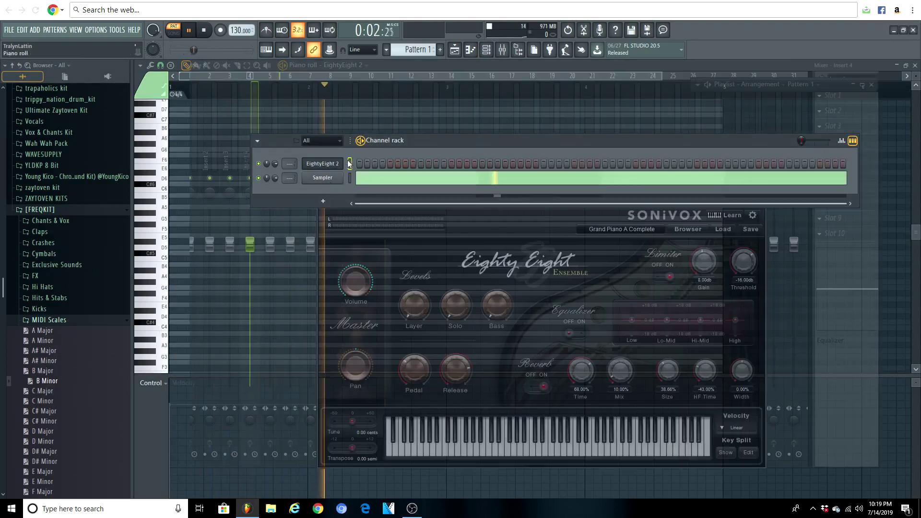
{"action": "right_click", "coordinate": [336, 163]}
{"action": "left_click", "coordinate": [355, 165]}
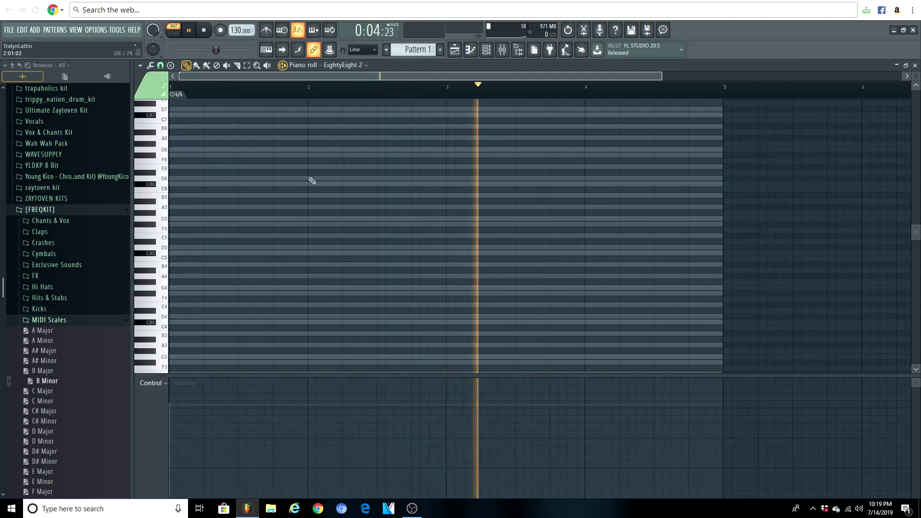
Step: Draw one-bar chords in the EightyEight 2 part: B3, E4 and G4 in bar 1, and G3, B3, D4 and E5 in bar 2
{"action": "key", "text": "space"}
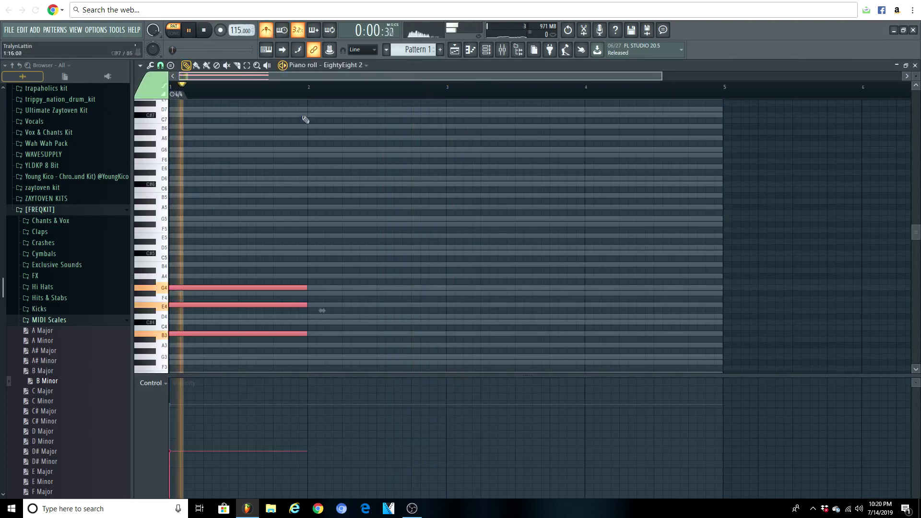
{"action": "scroll", "coordinate": [315, 222], "scroll_direction": "down", "scroll_amount": 2}
{"action": "left_click", "coordinate": [309, 230]}
{"action": "key", "text": "space"}
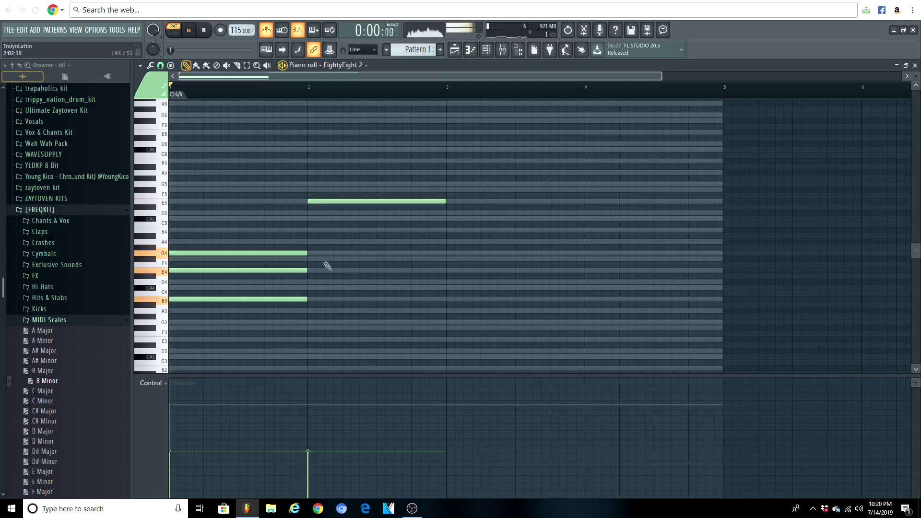
{"action": "left_click", "coordinate": [310, 283]}
{"action": "left_click", "coordinate": [309, 311]}
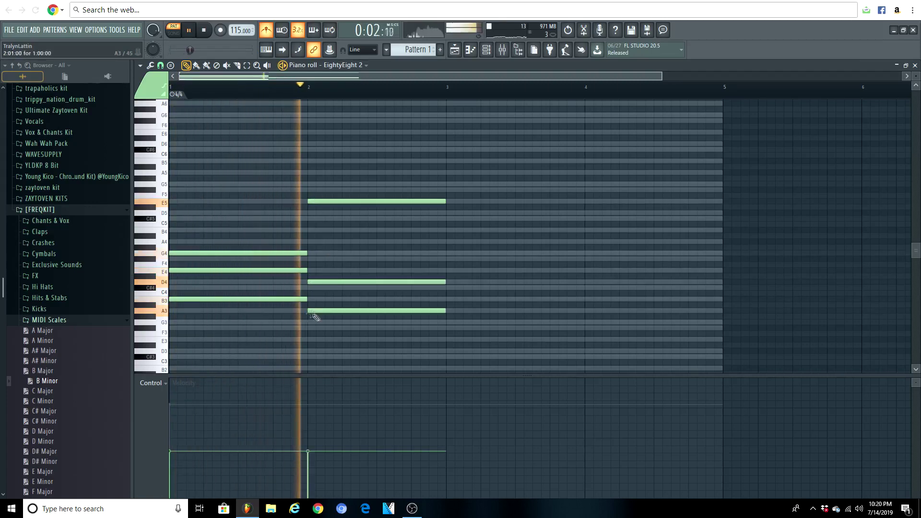
{"action": "key", "text": "space"}
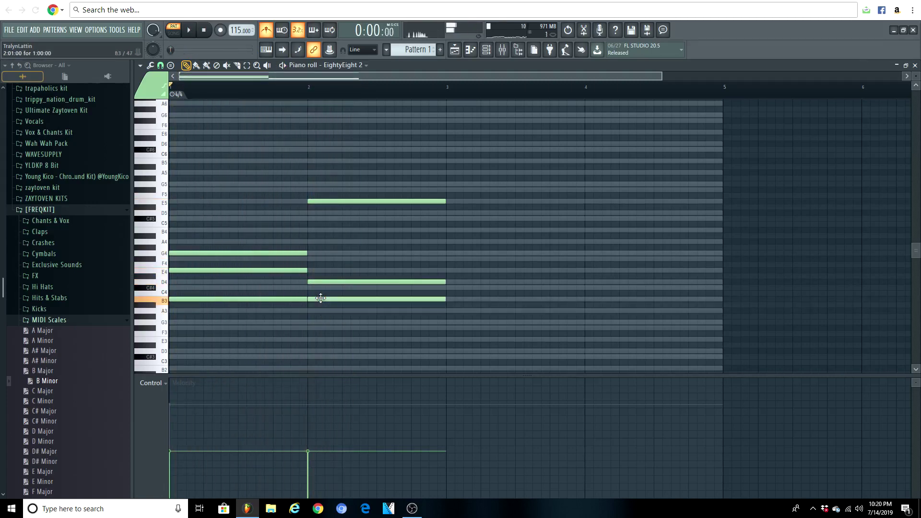
{"action": "left_click", "coordinate": [316, 322]}
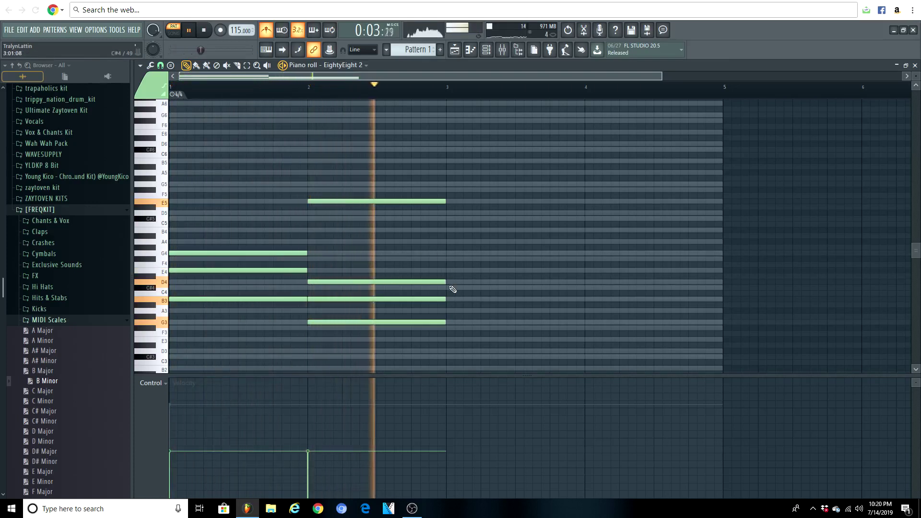
Step: Draw one-bar chords of B3, D4 and F#4 in bar 3, and E4, G4 and B4 in bar 4
{"action": "left_click", "coordinate": [448, 287]}
{"action": "left_click", "coordinate": [444, 270]}
{"action": "left_click", "coordinate": [584, 228]}
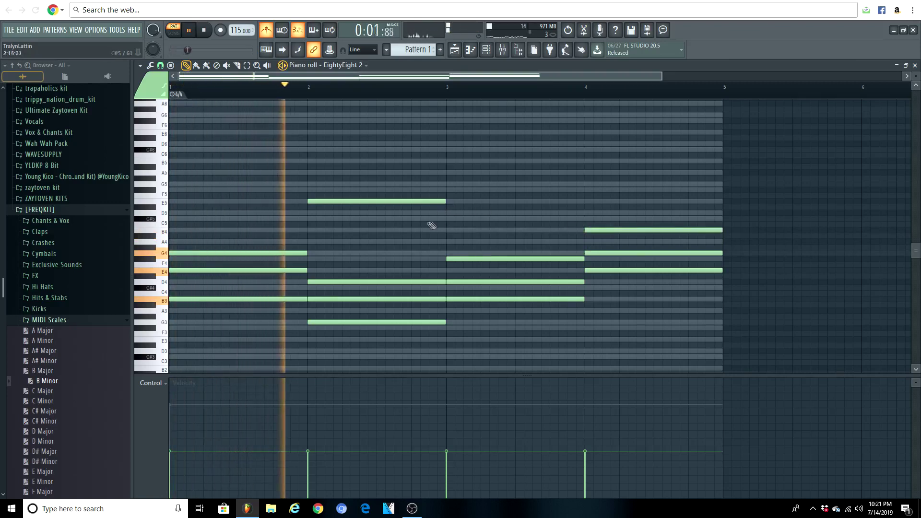
Step: Add a top melody of short E5, D5, B4 and A4 notes in bar 1, continuing with longer notes through bar 4
{"action": "left_click", "coordinate": [378, 231]}
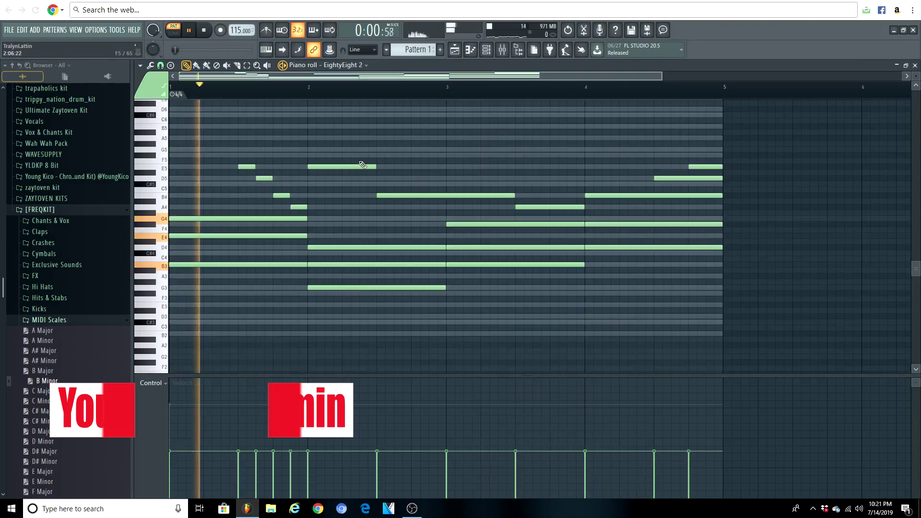
{"action": "key", "text": "space"}
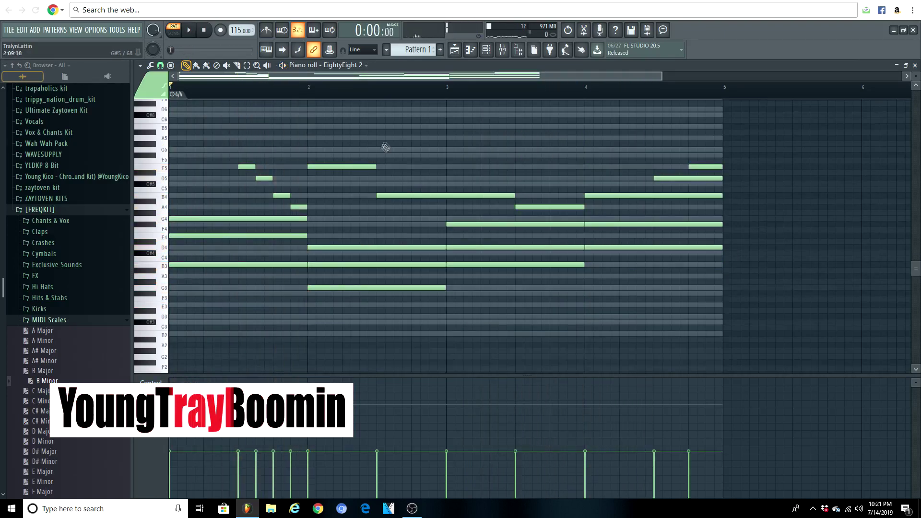
Step: Duplicate the lowest chord note of each bar and move the copies down to form a bass line
{"action": "scroll", "coordinate": [480, 136], "scroll_direction": "down", "scroll_amount": 2}
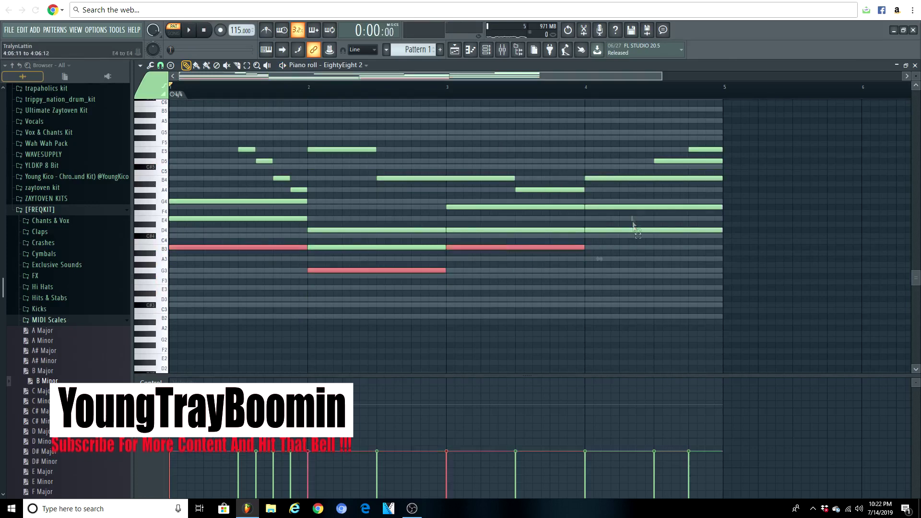
{"action": "left_click_drag", "start_coordinate": [241, 253], "coordinate": [209, 261]}
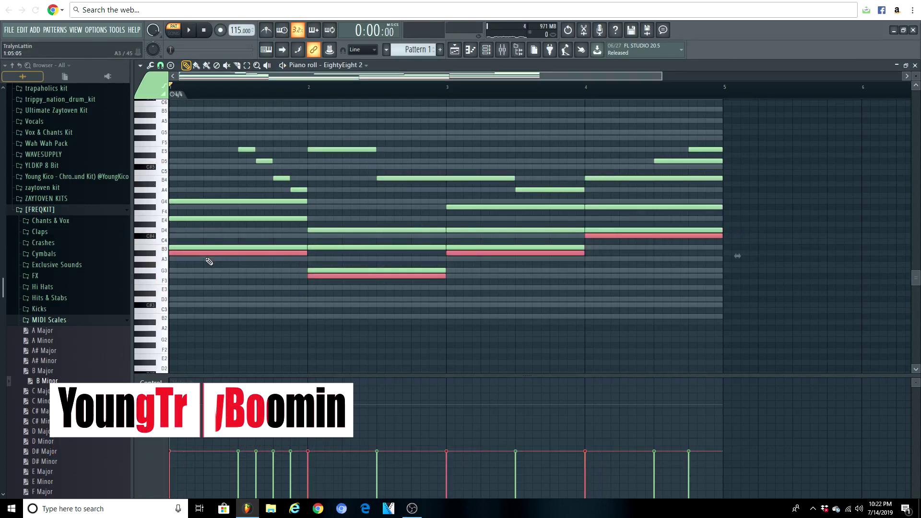
{"action": "key", "text": "ctrl+Down"}
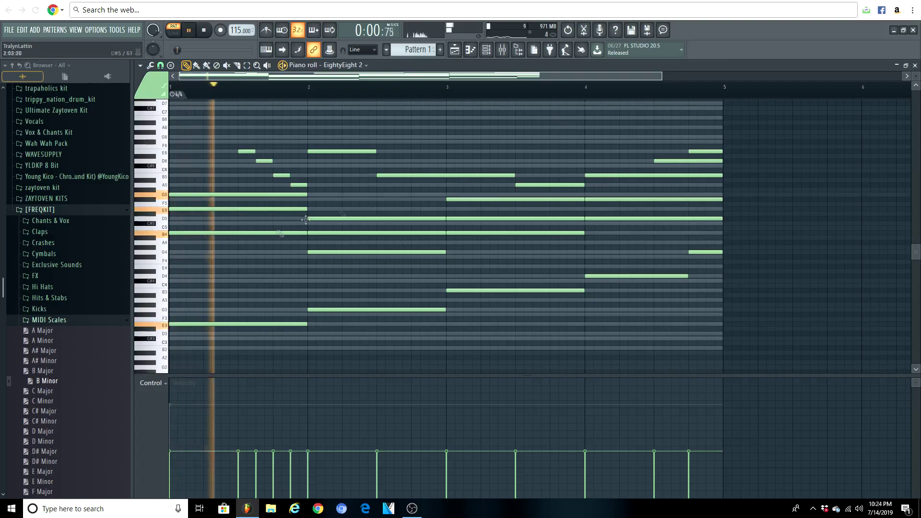
Step: Collapse the MIDI Scales and [FREQKIT] folders in the browser
{"action": "left_click", "coordinate": [100, 320]}
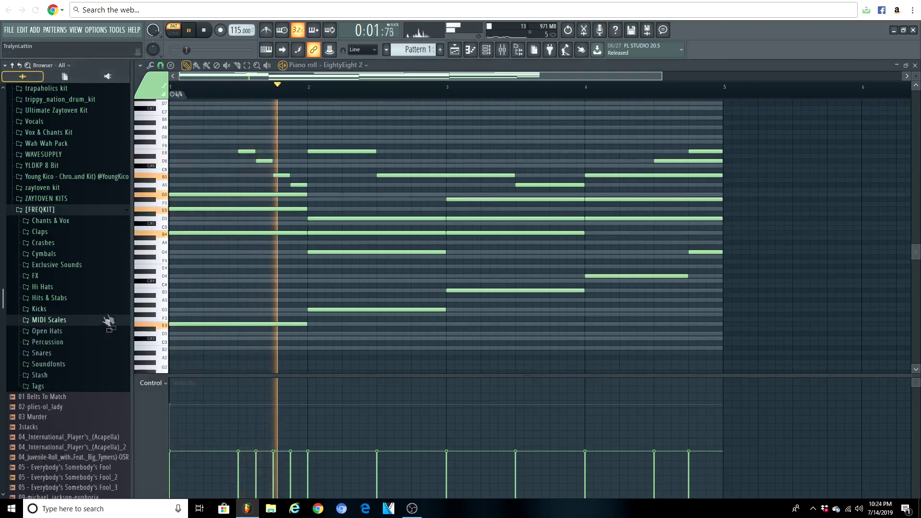
{"action": "left_click", "coordinate": [123, 211]}
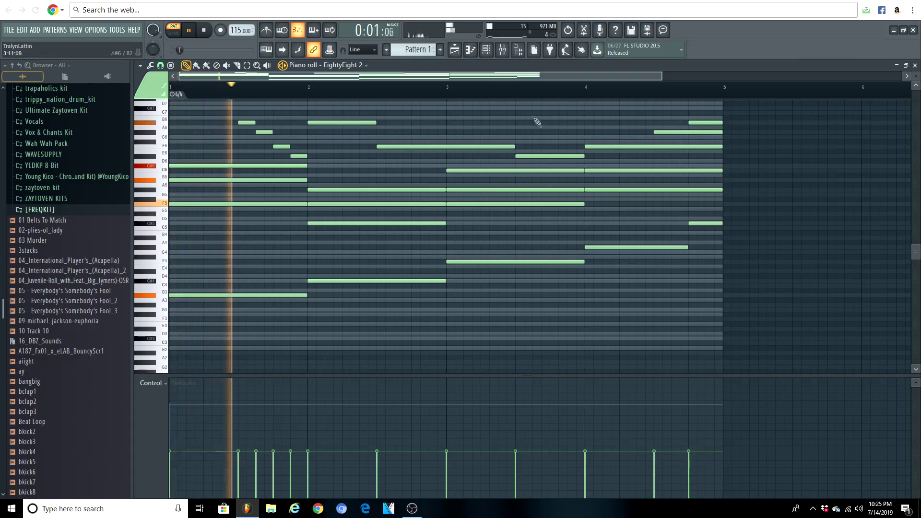
Step: Duplicate the bass notes of all four bars and transpose the copies down one octave
{"action": "left_click_drag", "start_coordinate": [735, 212], "coordinate": [655, 264]}
{"action": "left_click_drag", "start_coordinate": [511, 277], "coordinate": [239, 320]}
{"action": "key", "text": "ctrl+Down"}
{"action": "key", "text": "space"}
{"action": "left_click", "coordinate": [237, 315], "text": "ctrl"}
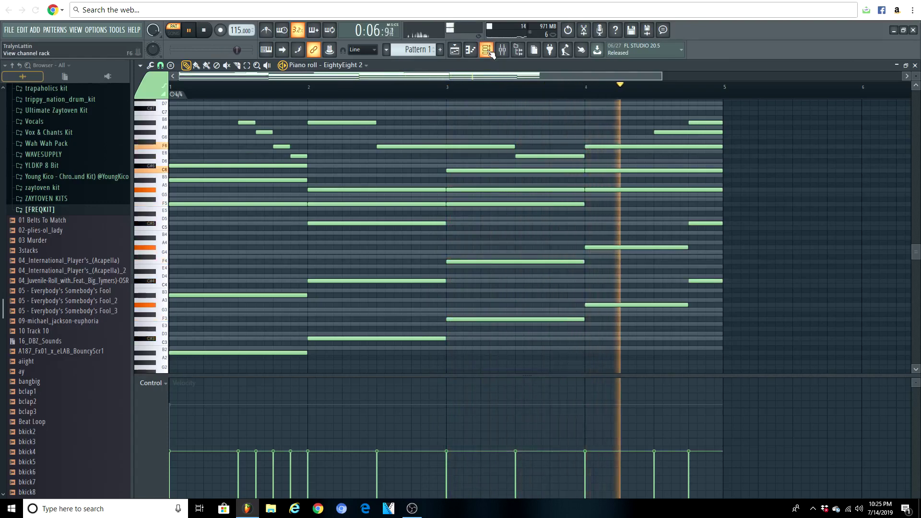
{"action": "key", "text": "space"}
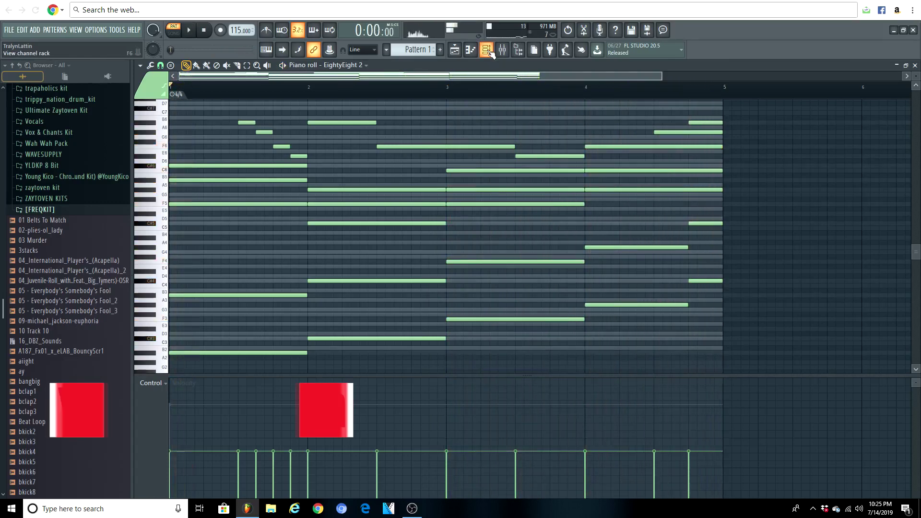
Step: Add an ElectraX instrument channel and open its piano roll
{"action": "left_click", "coordinate": [486, 51]}
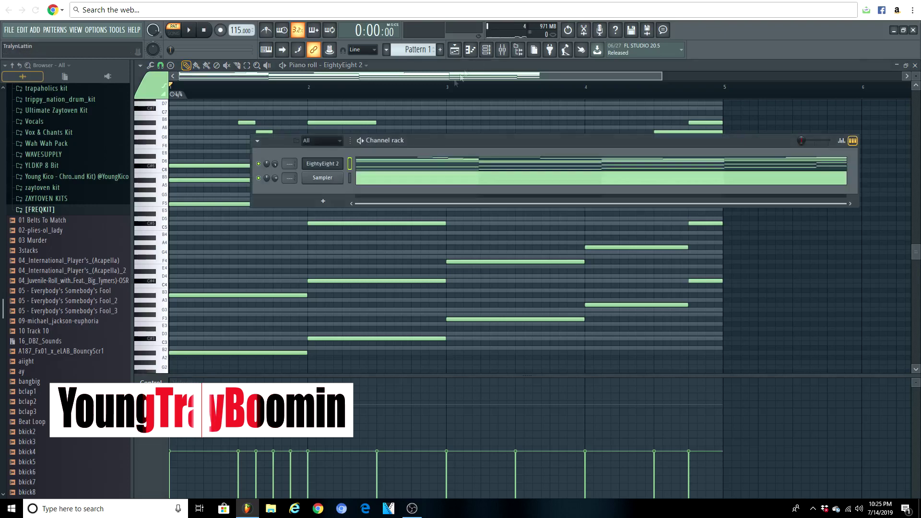
{"action": "left_click", "coordinate": [320, 200]}
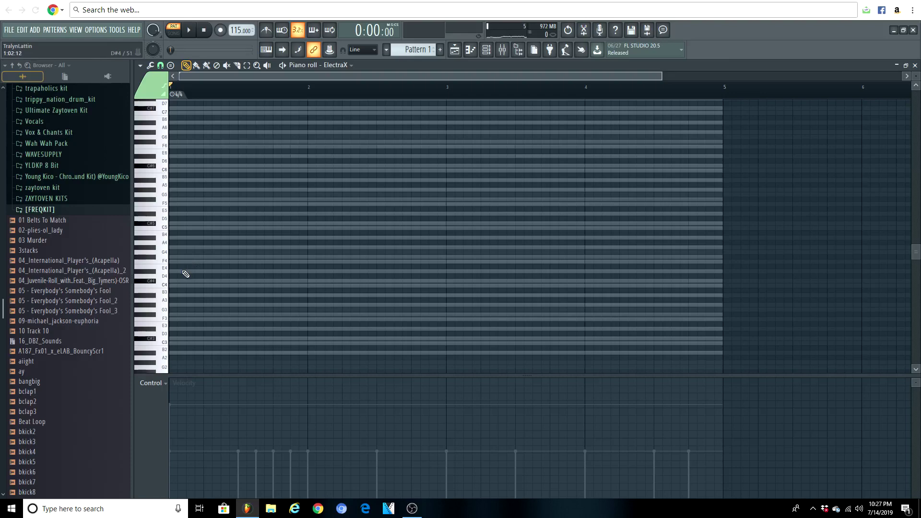
Step: Build the ElectraX part from one-bar D#4, G#4, F5 and C#4 notes, with half-bar F#5 and C#5 notes ending bars 1 and 4
{"action": "key", "text": "ctrl+v"}
{"action": "key", "text": "ctrl+d"}
{"action": "key", "text": "space"}
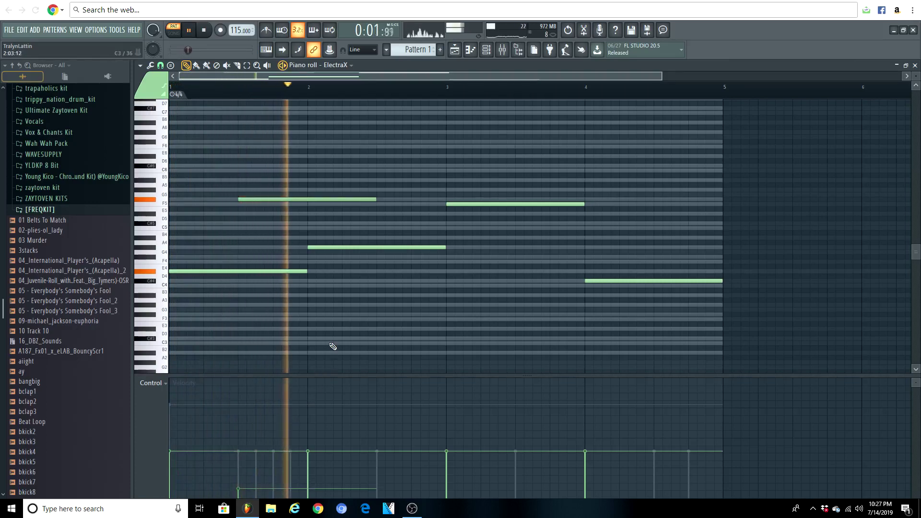
{"action": "left_click_drag", "start_coordinate": [375, 199], "coordinate": [308, 200]}
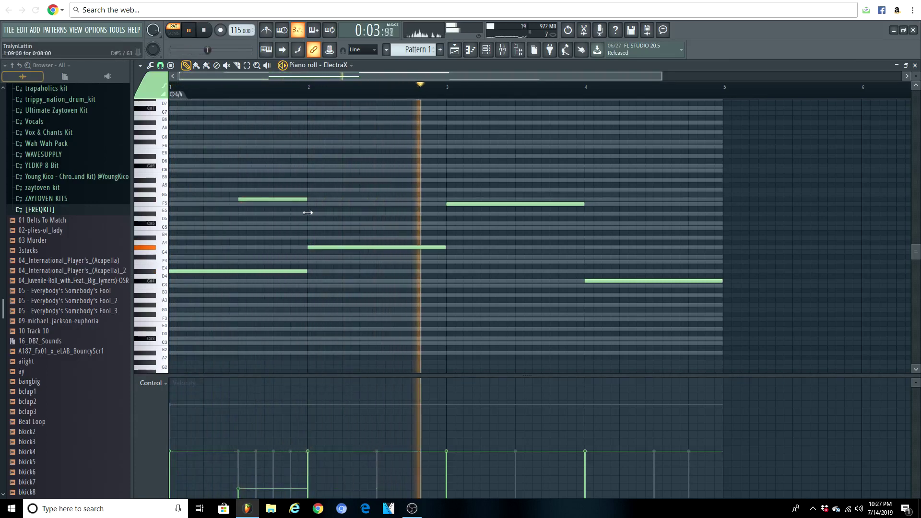
{"action": "left_click", "coordinate": [658, 228]}
{"action": "key", "text": "space"}
{"action": "key", "text": "space"}
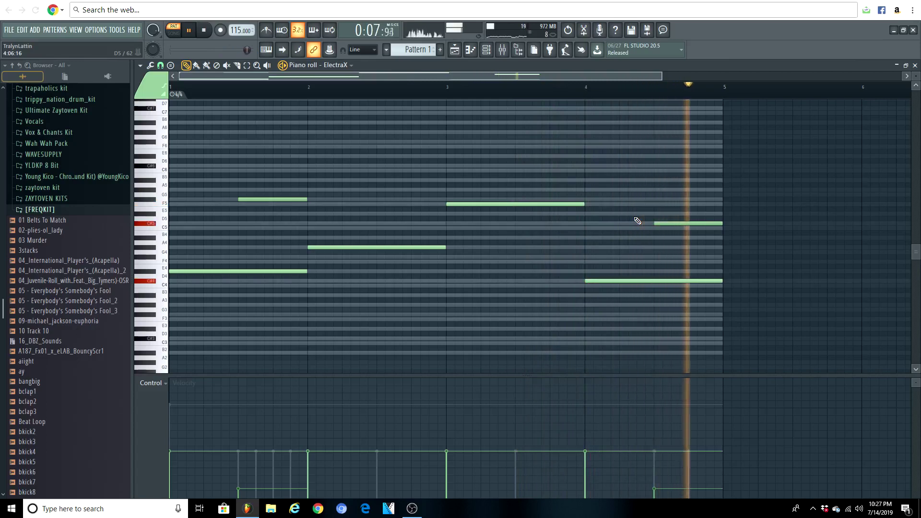
Step: Stop playback and add an Xpand!2 instrument channel to the channel rack
{"action": "key", "text": "F6"}
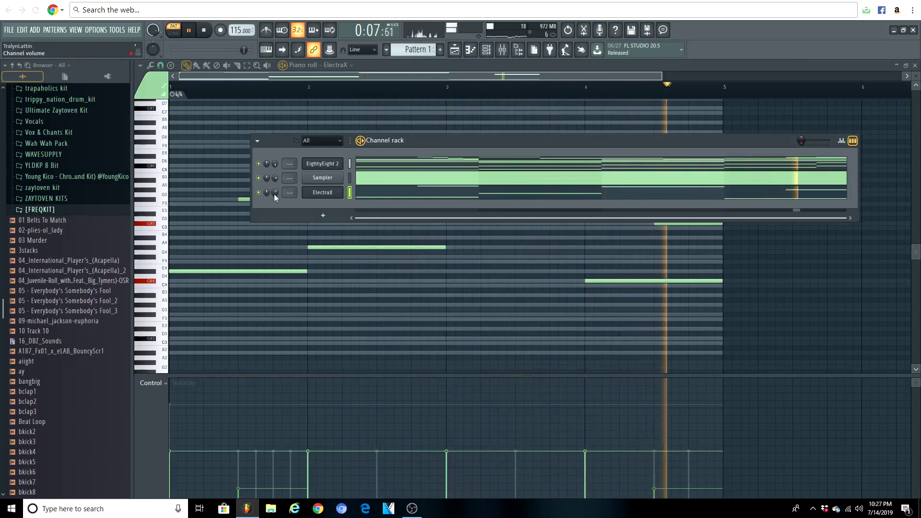
{"action": "key", "text": "space"}
{"action": "left_click", "coordinate": [325, 215]}
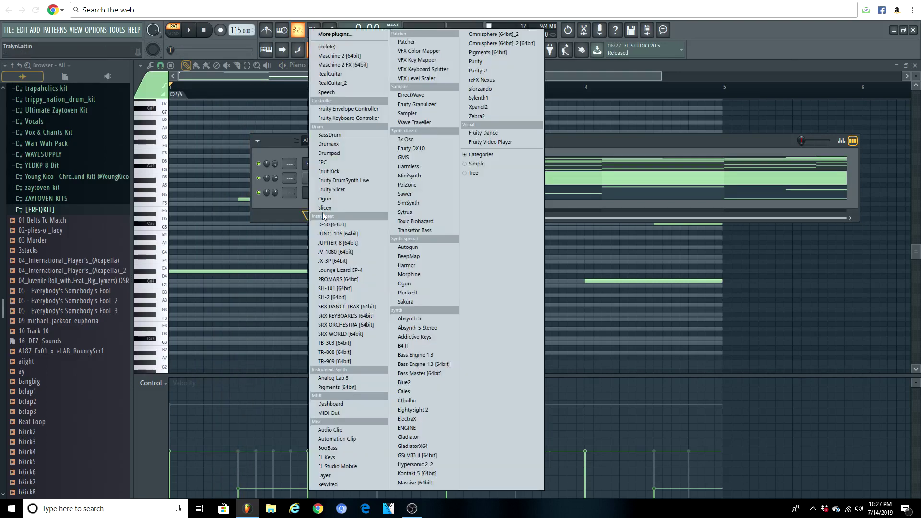
{"action": "left_click", "coordinate": [479, 107]}
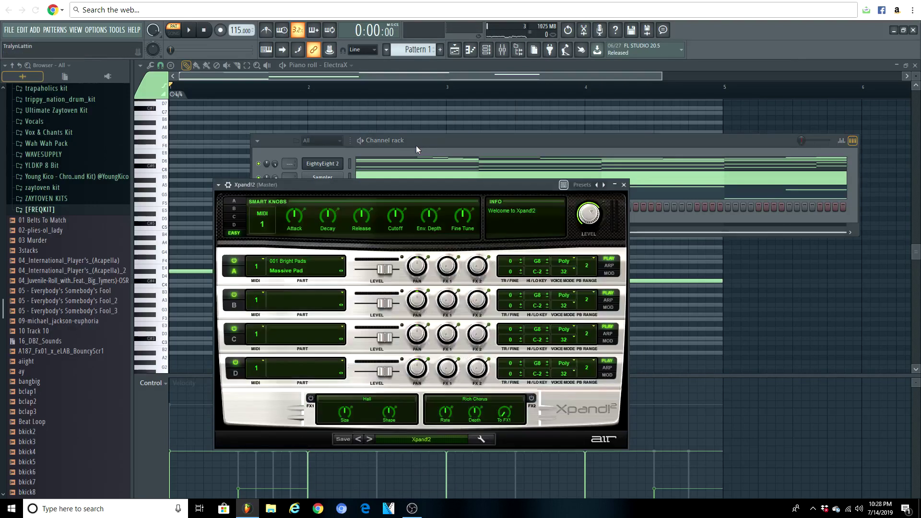
Step: Copy the EightyEight 2 channel's notes to the Xpand!2 channel
{"action": "left_click", "coordinate": [354, 161]}
{"action": "key", "text": "ctrl+c"}
{"action": "left_click", "coordinate": [350, 206]}
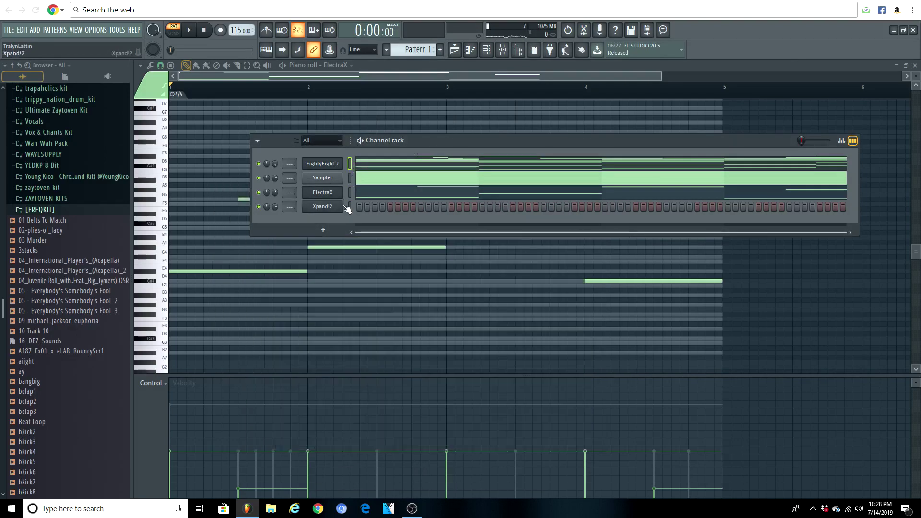
{"action": "key", "text": "ctrl+v"}
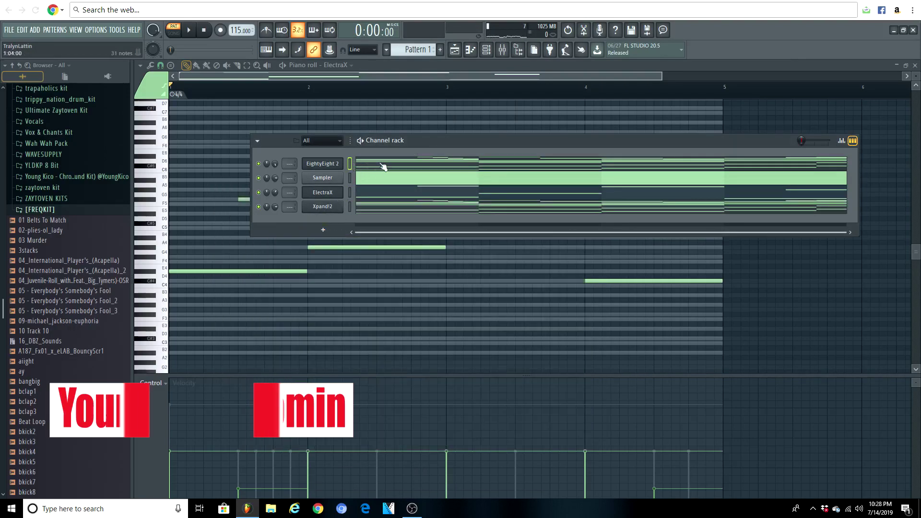
Step: Load the +40 Fat FM Clavinet preset from the E Pianos + Clav category in Xpand!2
{"action": "left_click", "coordinate": [337, 212]}
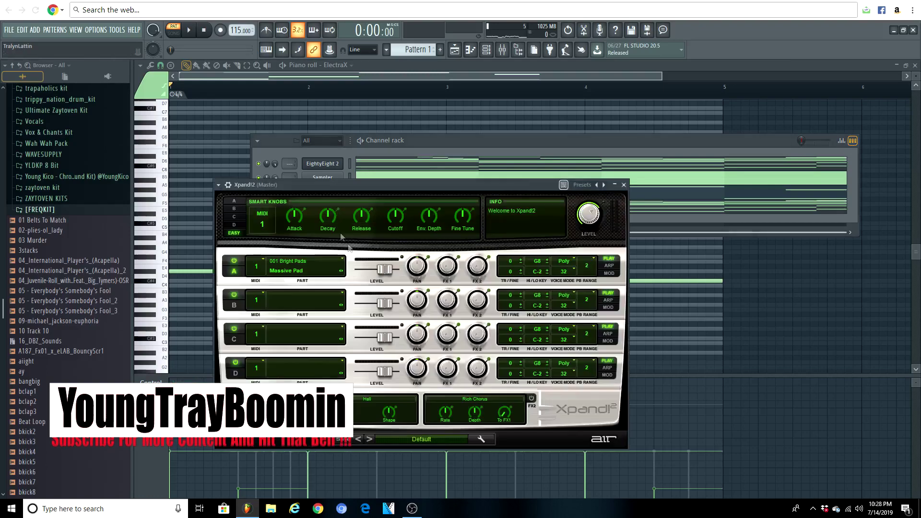
{"action": "left_click", "coordinate": [401, 440]}
{"action": "mouse_move", "coordinate": [411, 355]}
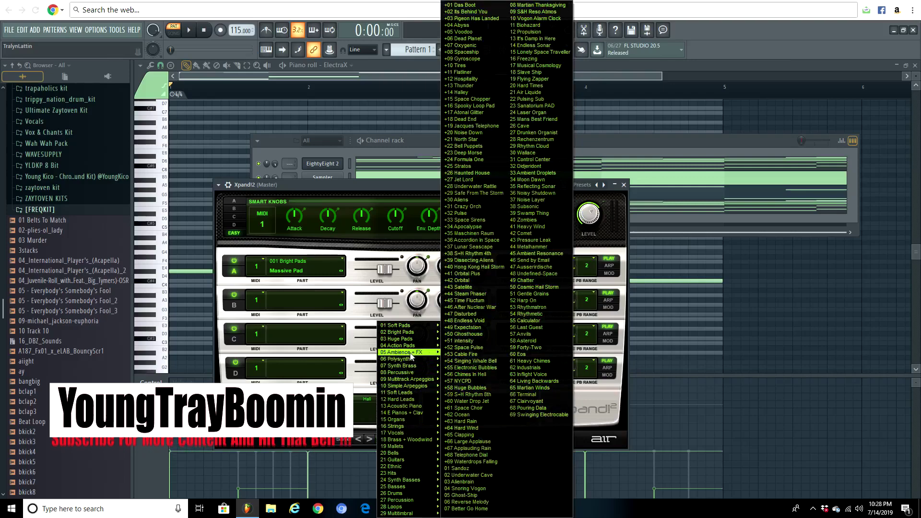
{"action": "mouse_move", "coordinate": [404, 412]}
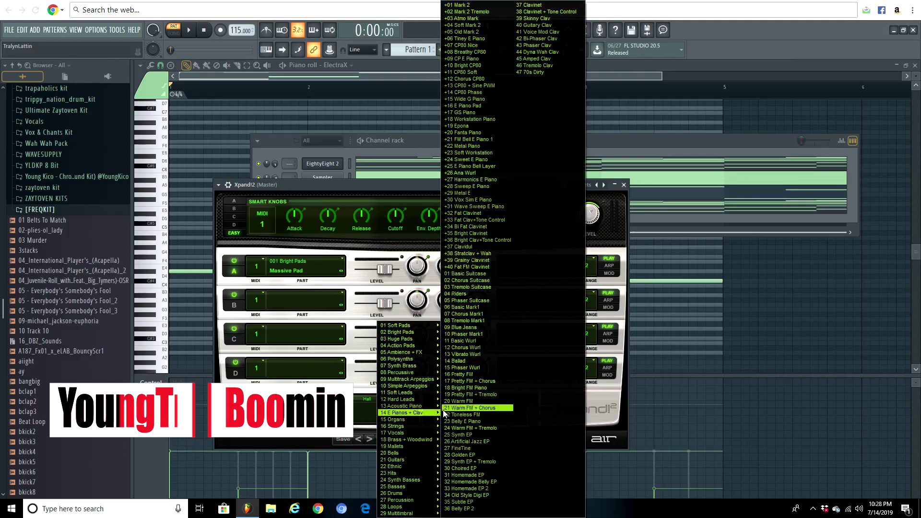
{"action": "left_click", "coordinate": [473, 267]}
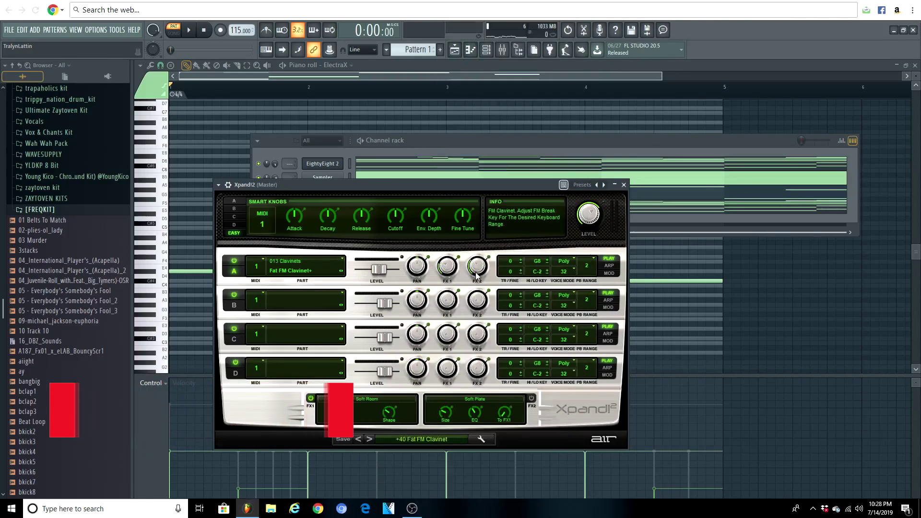
Step: Switch the Xpand!2 sound to the +55 Electronic Bubbles preset from the Ambience + FX category
{"action": "left_click", "coordinate": [392, 437]}
{"action": "mouse_move", "coordinate": [416, 355]}
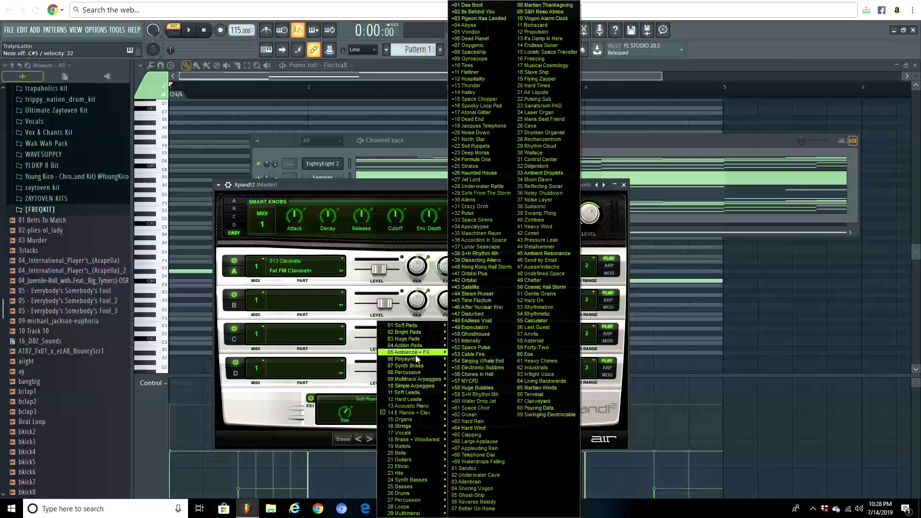
{"action": "left_click", "coordinate": [465, 355]}
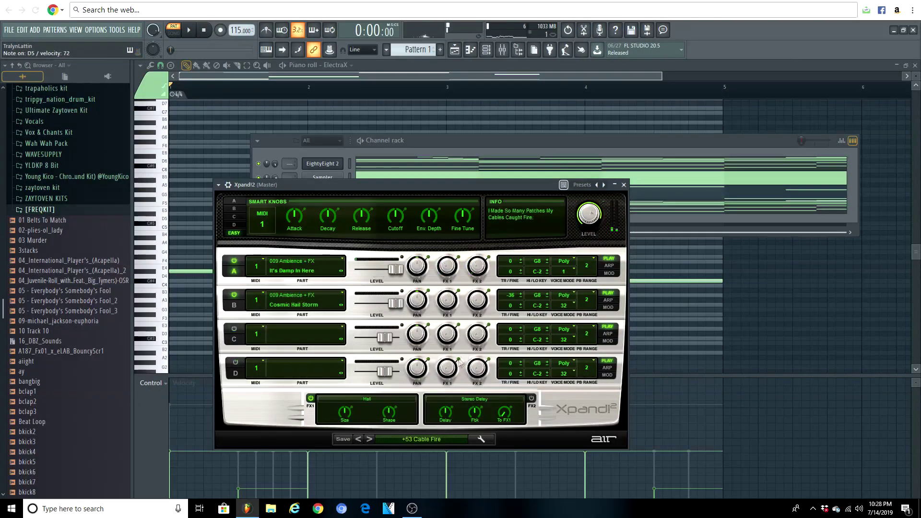
{"action": "left_click", "coordinate": [369, 438]}
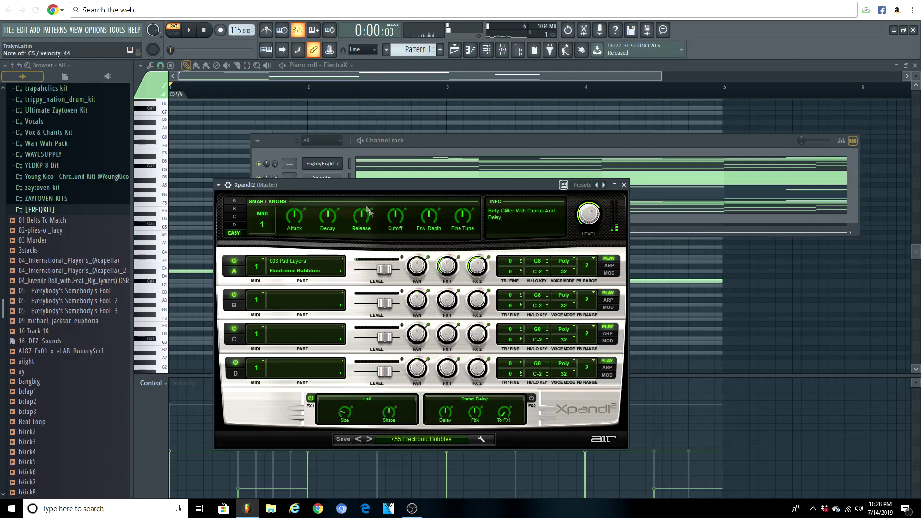
Step: Solo the Xpand!2 channel, play back its part and route the channel to mixer insert 3
{"action": "left_click", "coordinate": [349, 167]}
{"action": "left_click", "coordinate": [368, 203]}
{"action": "right_click", "coordinate": [258, 207]}
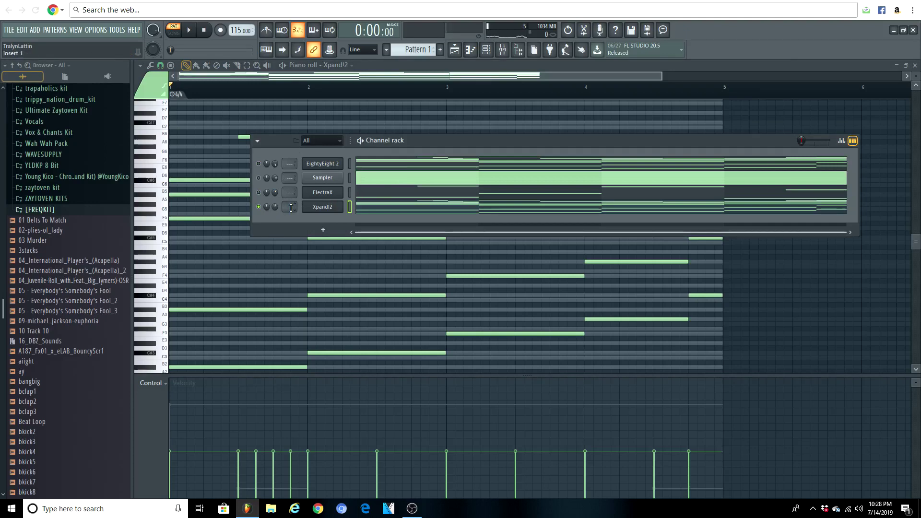
{"action": "key", "text": "space"}
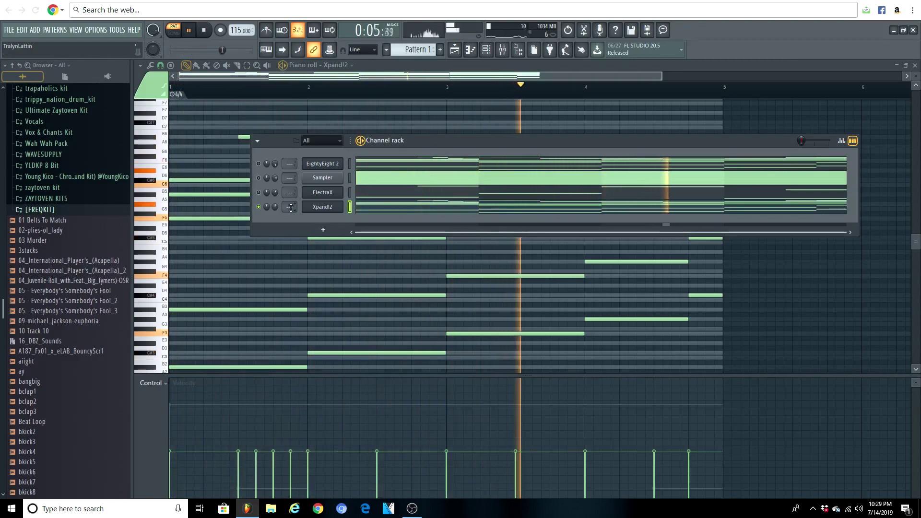
{"action": "key", "text": "space"}
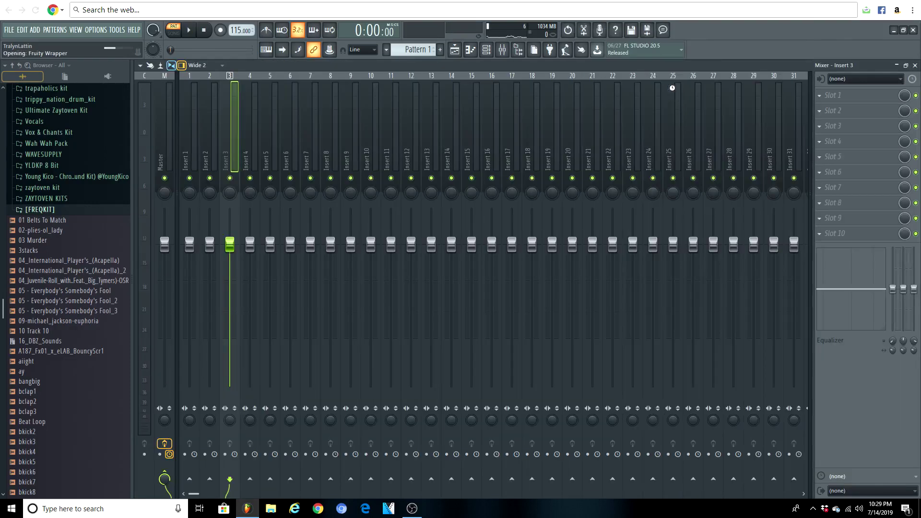
Step: Load HalfTime, Gross Beat with the 1 Beat Gate volume preset, and Effectrix with Stutter across all 32 steps on mixer insert 3
{"action": "left_click", "coordinate": [690, 90]}
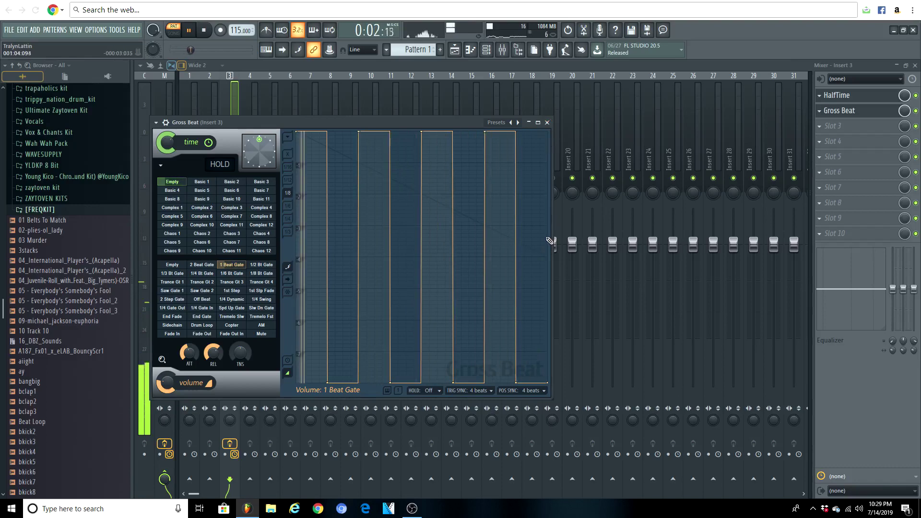
{"action": "left_click", "coordinate": [850, 128]}
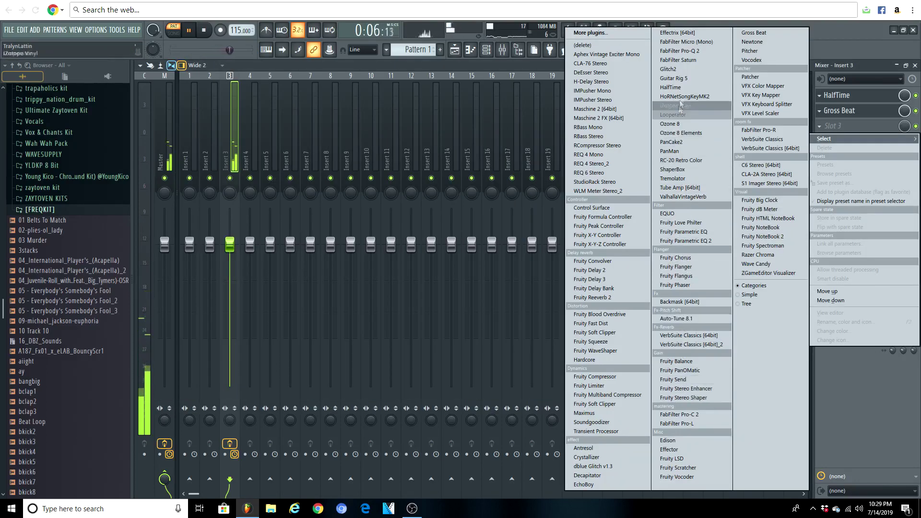
{"action": "left_click", "coordinate": [674, 32]}
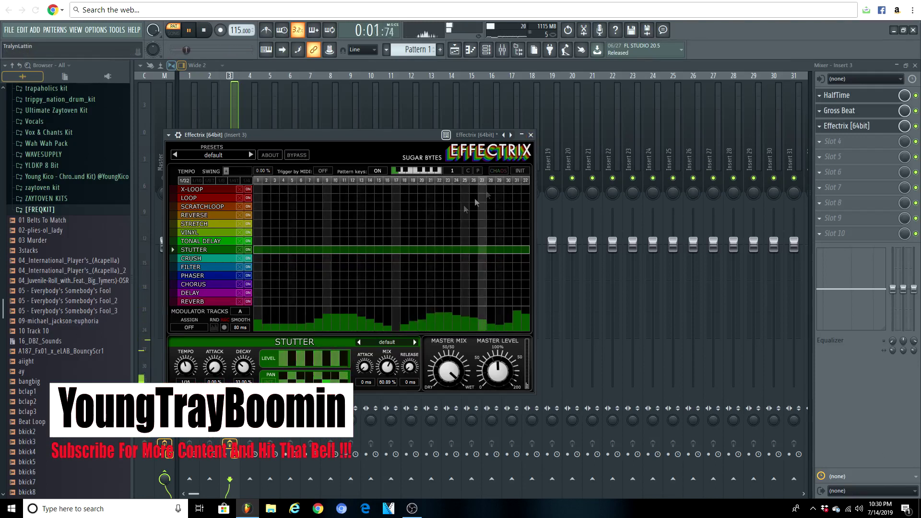
Step: Add a Phaser block on steps 17 to 32 and a Loop block on steps 24 to 32 in the Effectrix grid
{"action": "left_click_drag", "start_coordinate": [396, 276], "coordinate": [528, 276]}
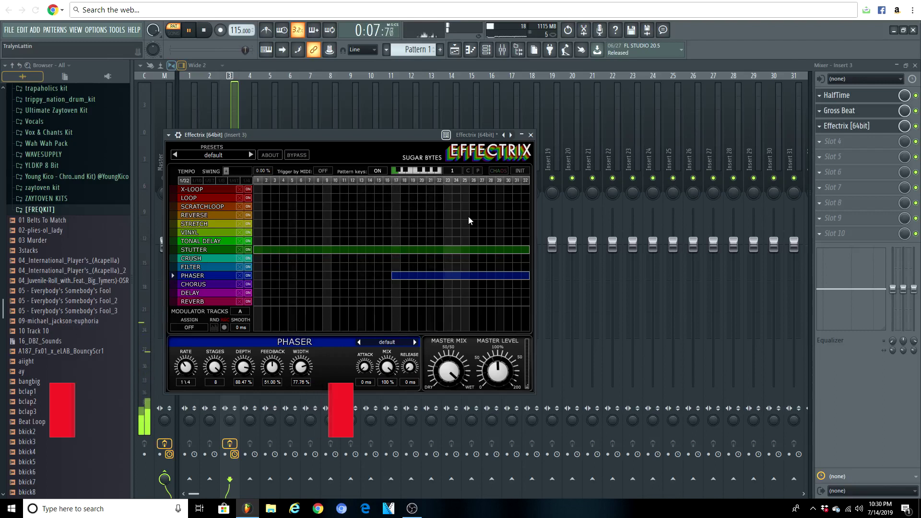
{"action": "left_click_drag", "start_coordinate": [460, 198], "coordinate": [528, 198]}
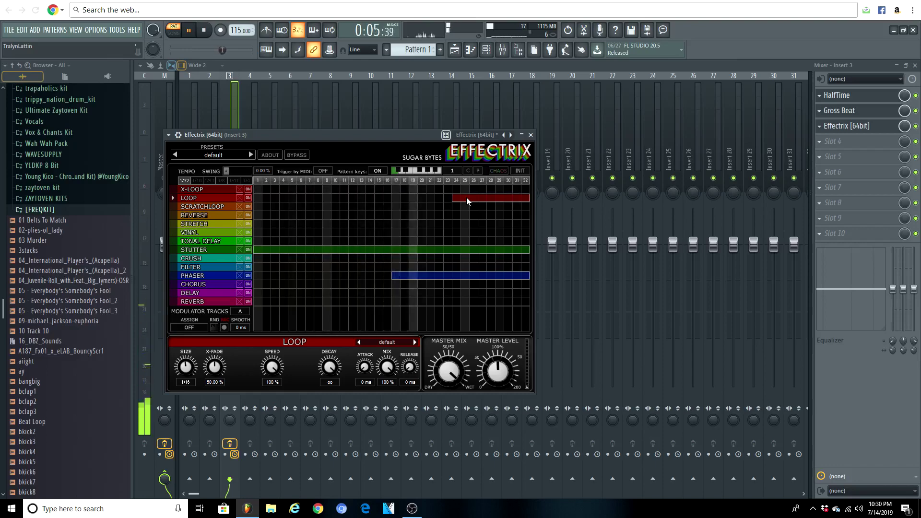
{"action": "left_click_drag", "start_coordinate": [328, 137], "coordinate": [441, 154]}
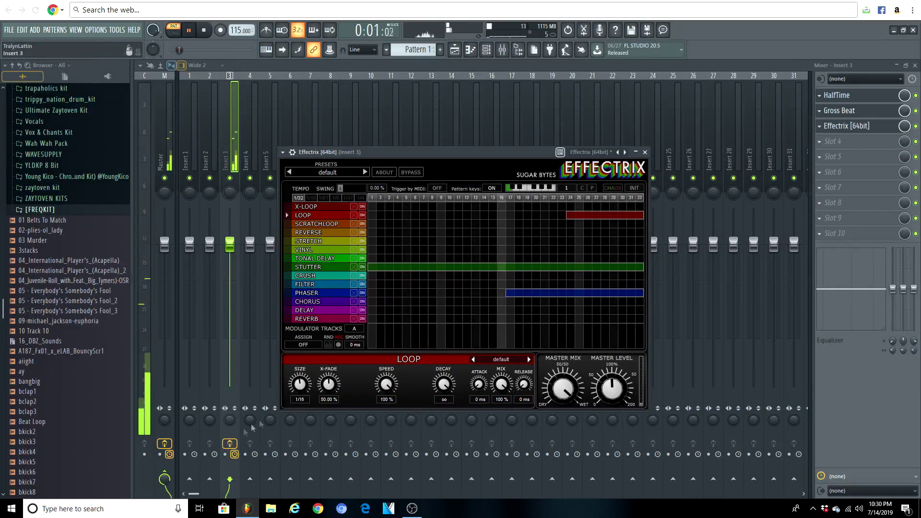
Step: Add Fruity Parametric EQ 2 to slot 4, raise its main level, make band 7 a lower-frequency low pass and change band 1's filter type
{"action": "left_click", "coordinate": [837, 141]}
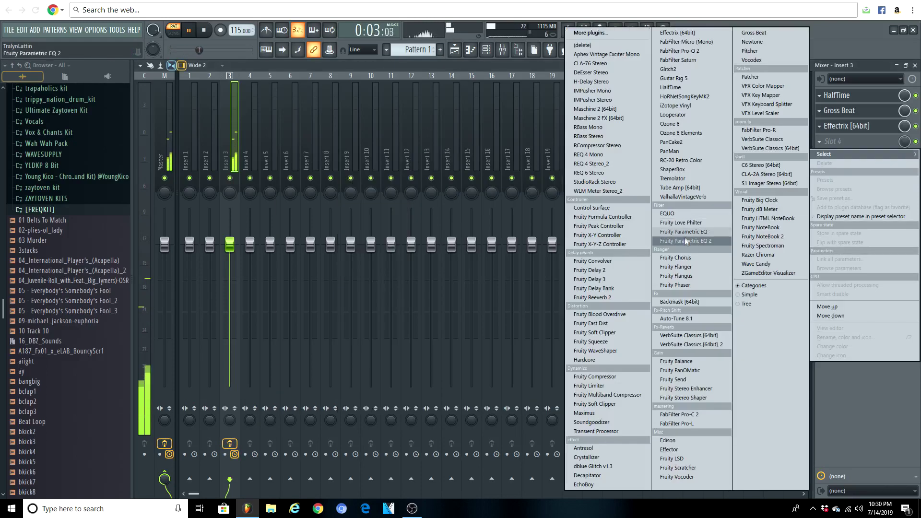
{"action": "left_click", "coordinate": [685, 241]}
{"action": "left_click_drag", "start_coordinate": [394, 225], "coordinate": [393, 211]}
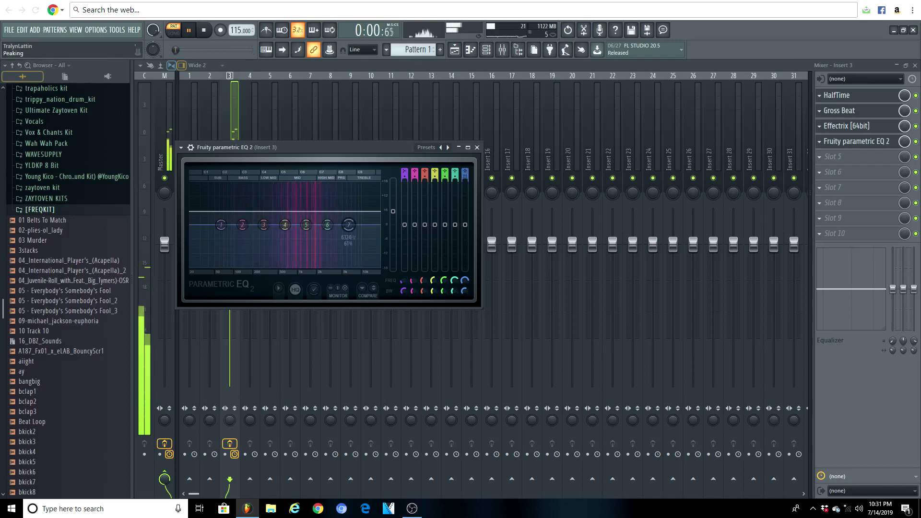
{"action": "left_click_drag", "start_coordinate": [465, 173], "coordinate": [464, 195]}
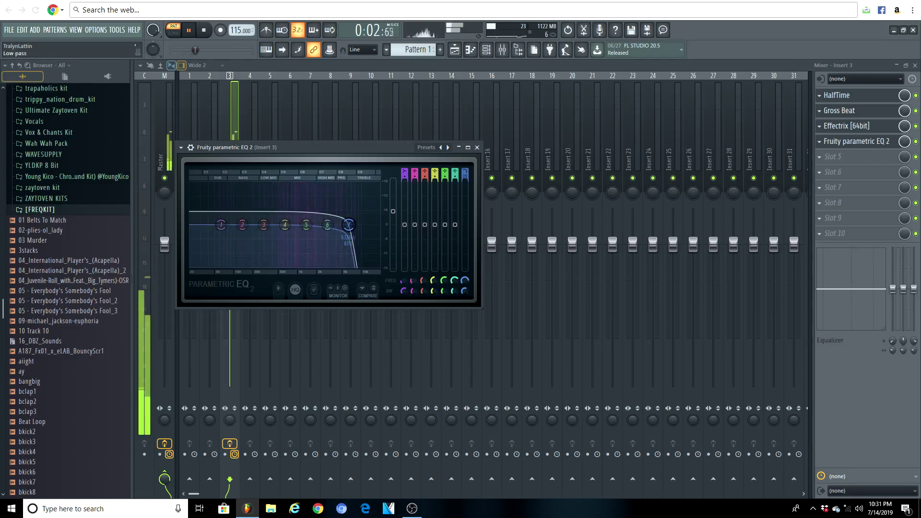
{"action": "left_click_drag", "start_coordinate": [350, 225], "coordinate": [329, 225]}
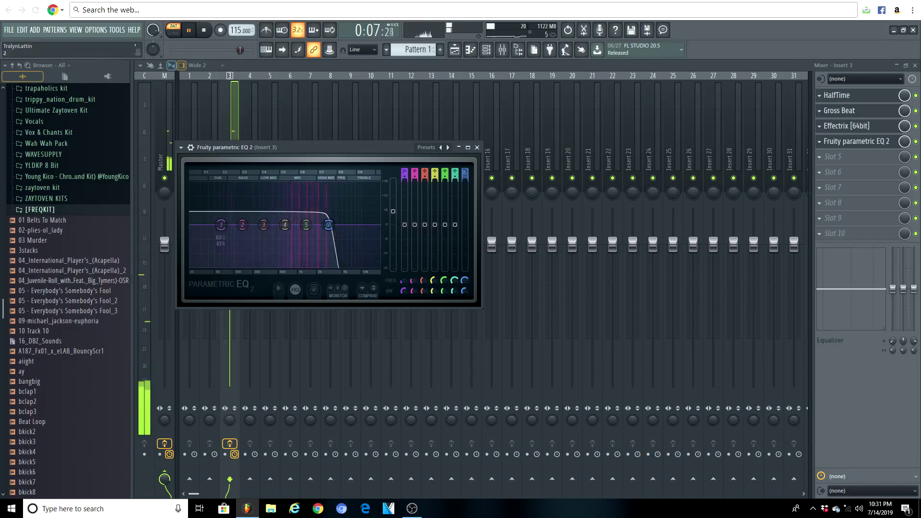
{"action": "left_click_drag", "start_coordinate": [404, 174], "coordinate": [404, 184]}
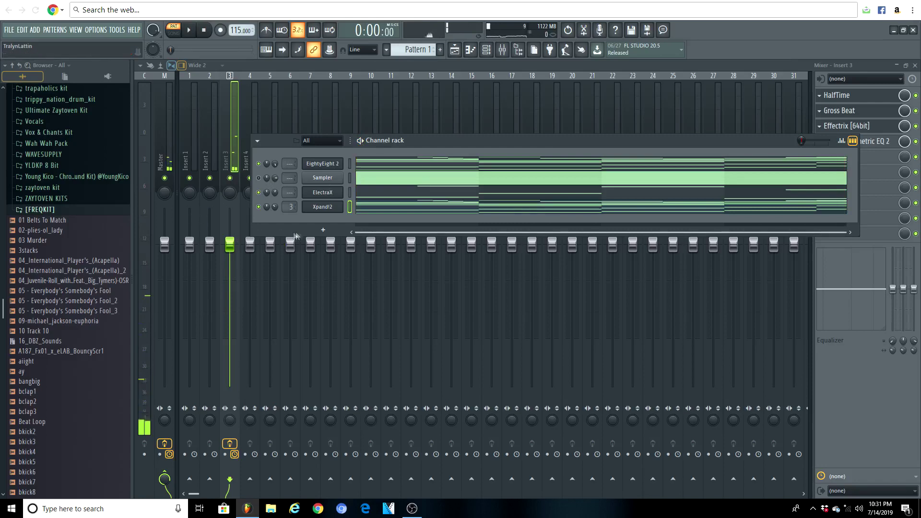
Step: Add a second ElectraX channel with one-bar chords: A#5, F6, A#6 in bar 1 and G#5, D#6, A#6 in bar 3
{"action": "left_click", "coordinate": [323, 231]}
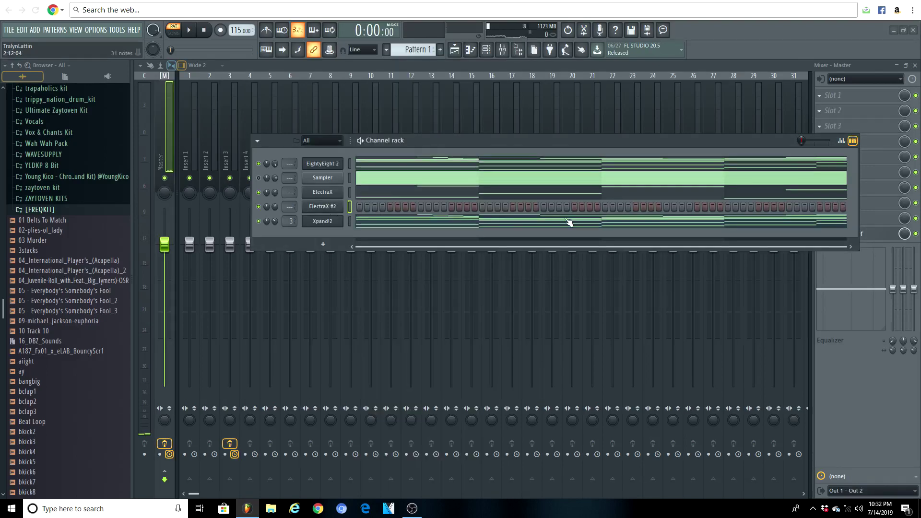
{"action": "left_click_drag", "start_coordinate": [482, 140], "coordinate": [466, 156]}
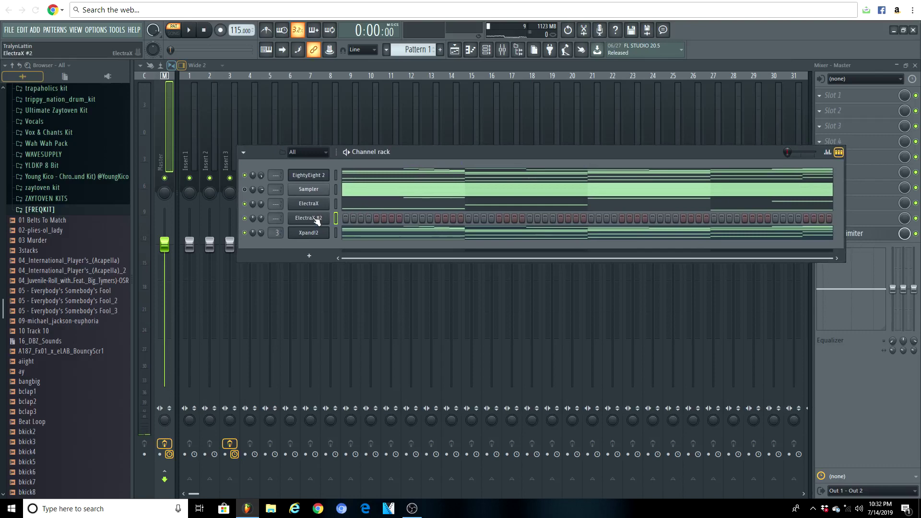
{"action": "left_click", "coordinate": [308, 218]}
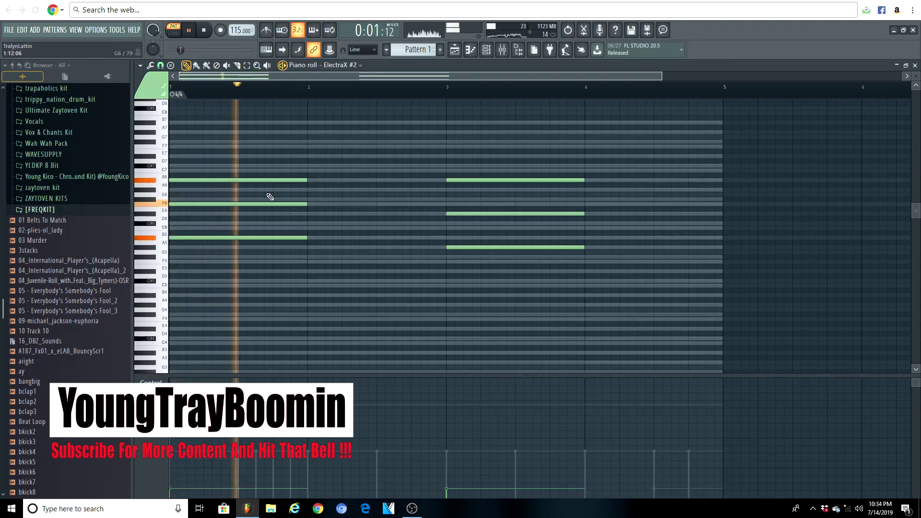
{"action": "key", "text": "space"}
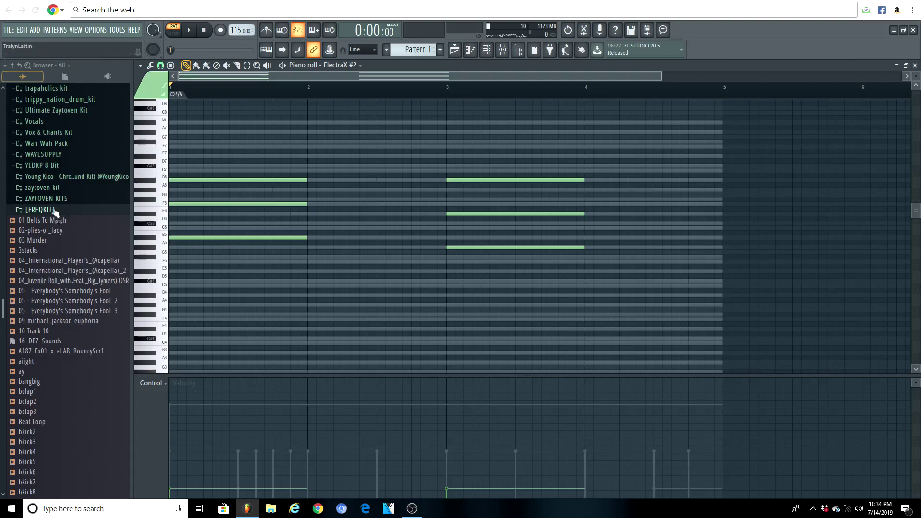
Step: Delete the Sampler channel holding the scale guide from the channel rack
{"action": "scroll", "coordinate": [54, 212], "scroll_direction": "up", "scroll_amount": 20}
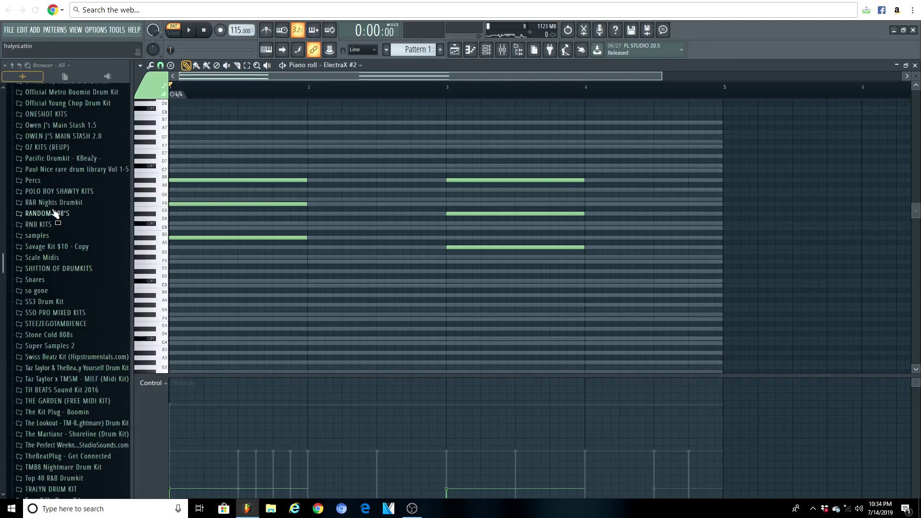
{"action": "left_click", "coordinate": [485, 50]}
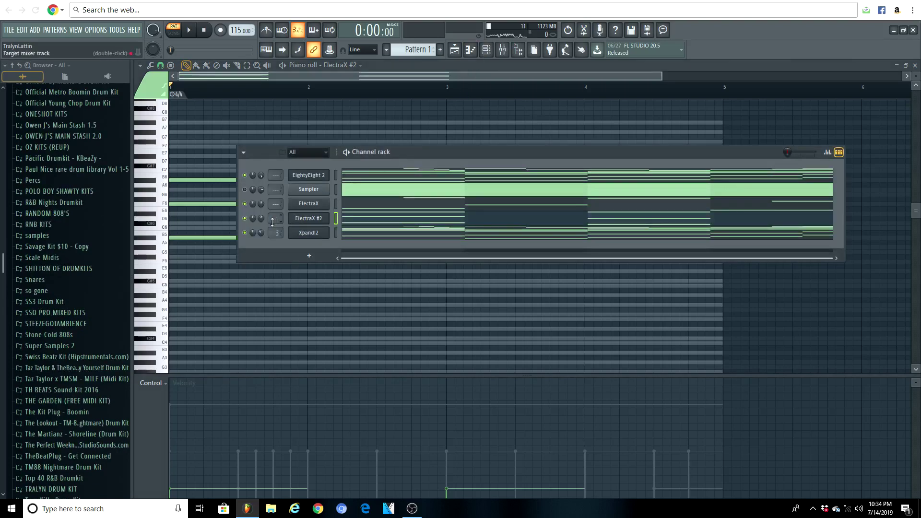
{"action": "right_click", "coordinate": [315, 195]}
{"action": "left_click", "coordinate": [355, 290]}
{"action": "left_click", "coordinate": [508, 289]}
Step: Add the Clap (Rico PT2) sample from the OZ (Batman's DarkSoul Kit) Clapz & Snapz folder as a new channel
{"action": "scroll", "coordinate": [72, 273], "scroll_direction": "up", "scroll_amount": 4}
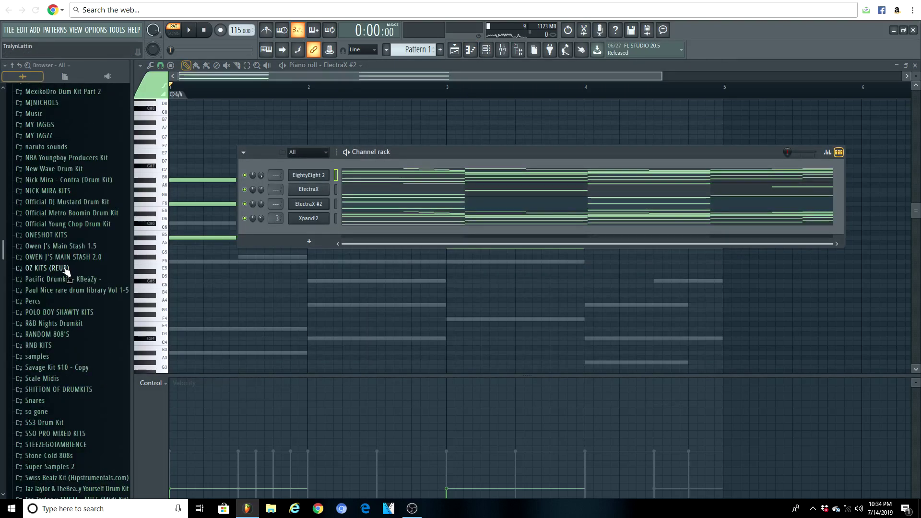
{"action": "left_click", "coordinate": [67, 269]}
{"action": "left_click", "coordinate": [63, 279]}
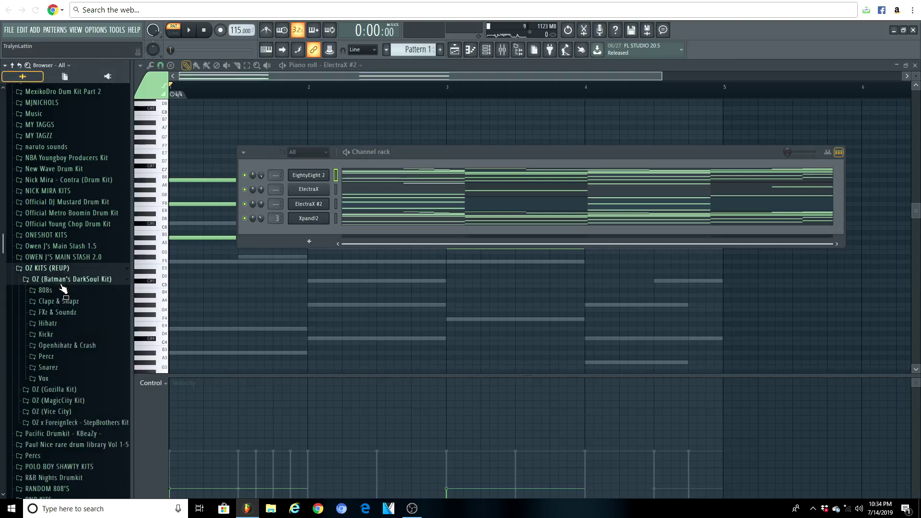
{"action": "left_click", "coordinate": [58, 301]}
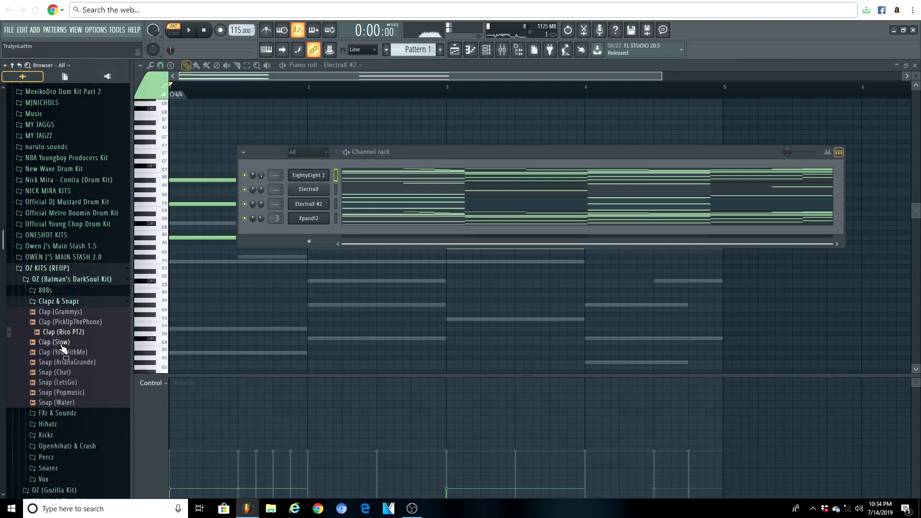
{"action": "left_click_drag", "start_coordinate": [307, 240], "coordinate": [309, 241]}
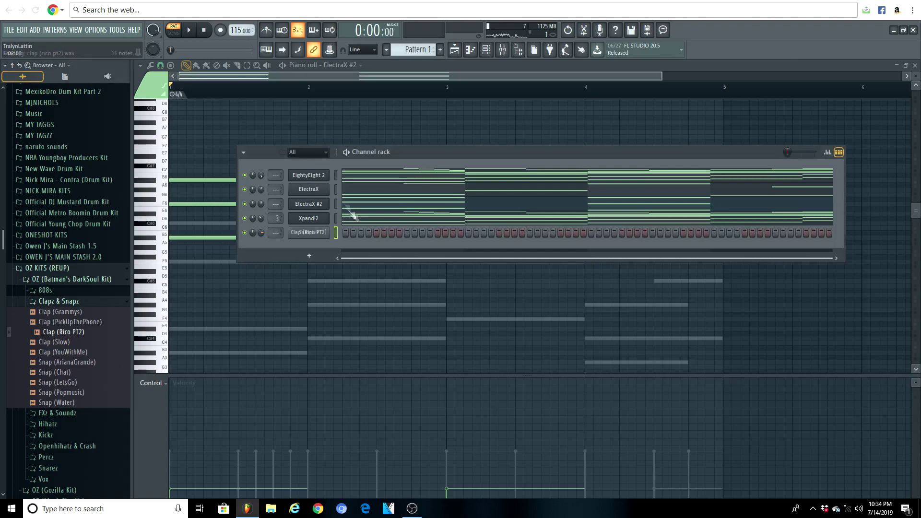
{"action": "left_click", "coordinate": [75, 268]}
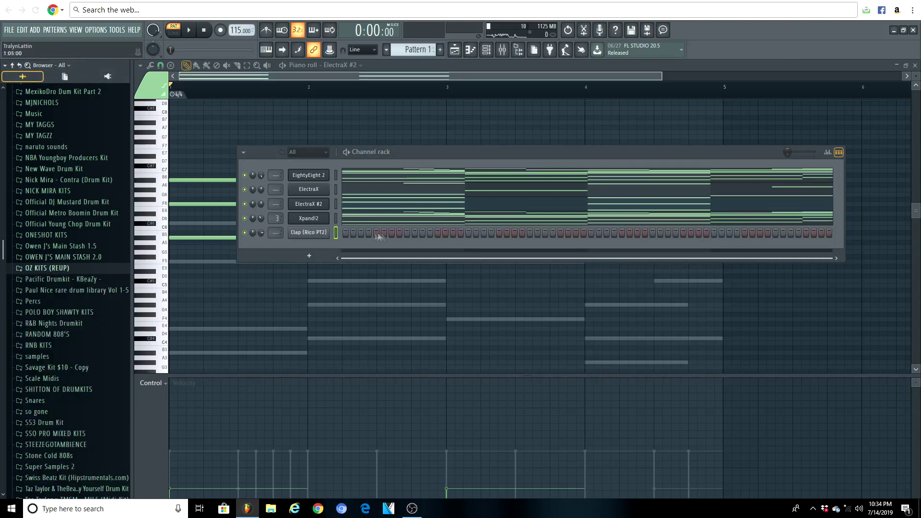
Step: Place a clap on step 9 of each of the four bars while the pattern plays
{"action": "key", "text": "space"}
{"action": "left_click", "coordinate": [408, 233]}
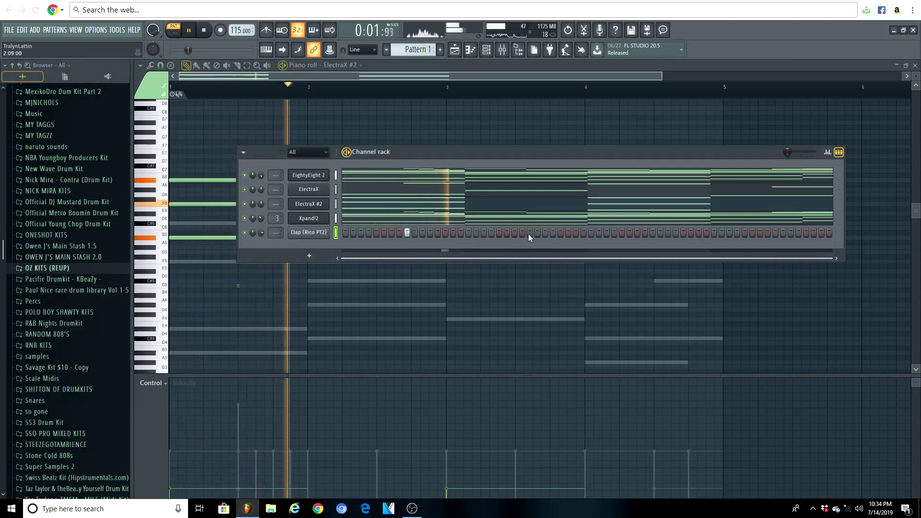
{"action": "left_click", "coordinate": [529, 233]}
{"action": "left_click", "coordinate": [652, 233]}
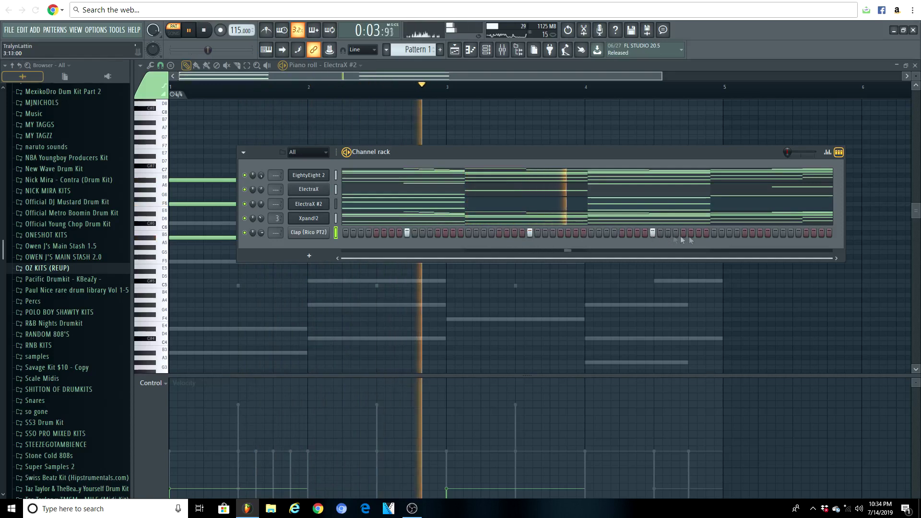
{"action": "left_click", "coordinate": [775, 233]}
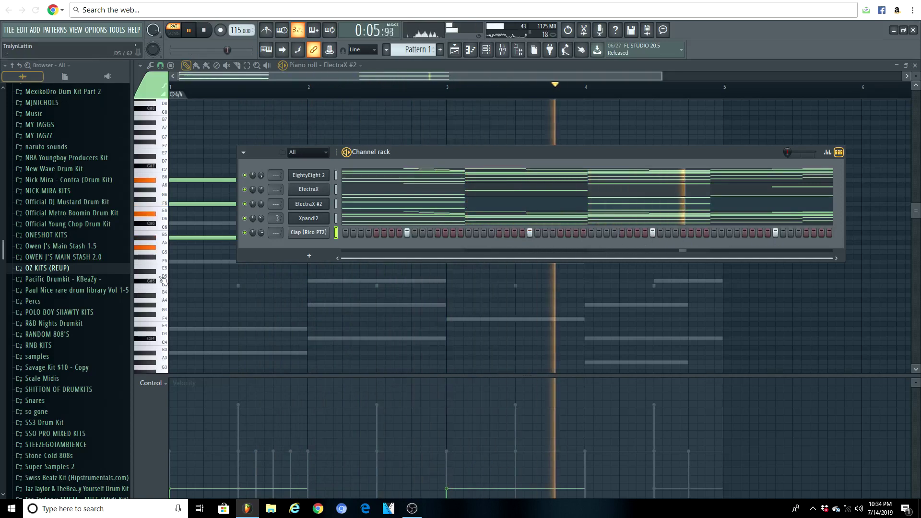
Step: Add the Hi Hat [ Garden ] sample from the Pacific Drumkit as a channel and fill every second step
{"action": "scroll", "coordinate": [61, 267], "scroll_direction": "down", "scroll_amount": 2}
{"action": "right_click", "coordinate": [338, 233]}
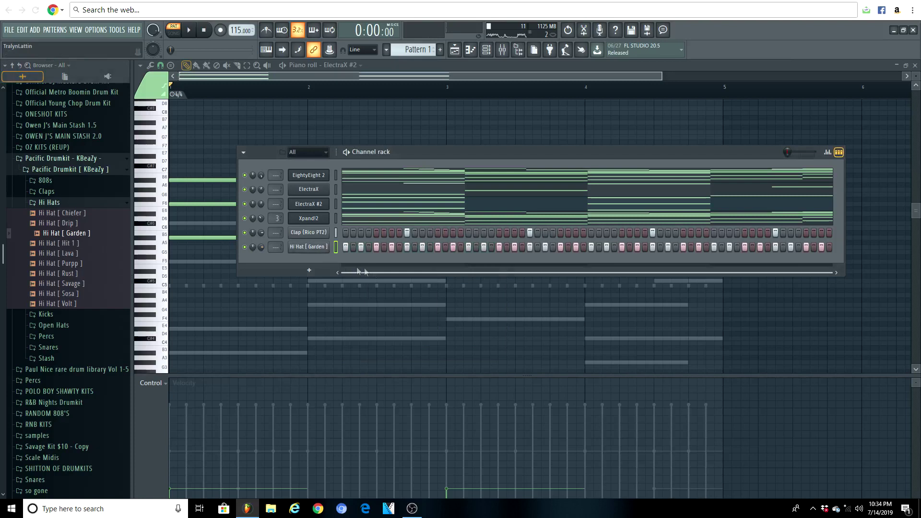
Step: Open the Hi Hat [ Garden ] hits in the piano roll, zoomed in on bar 1
{"action": "right_click", "coordinate": [339, 245]}
{"action": "left_click", "coordinate": [346, 245]}
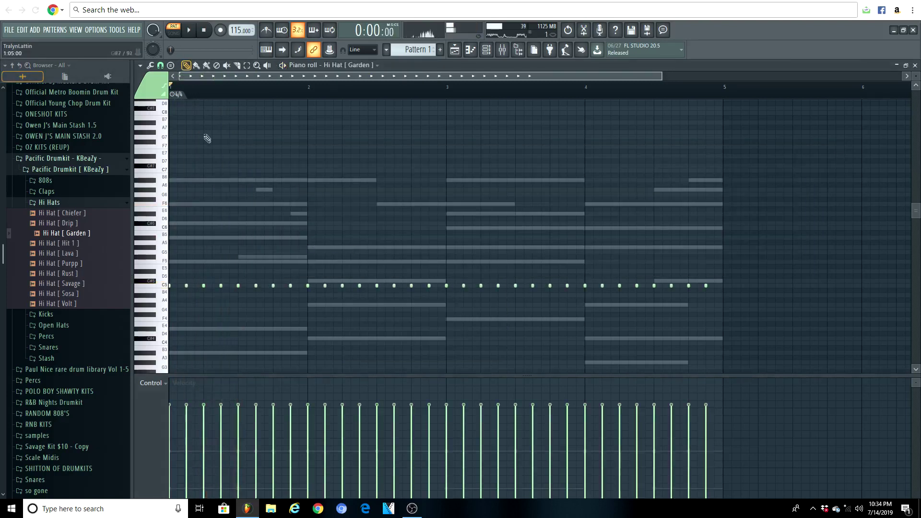
{"action": "scroll", "coordinate": [214, 98], "scroll_direction": "up", "scroll_amount": 5}
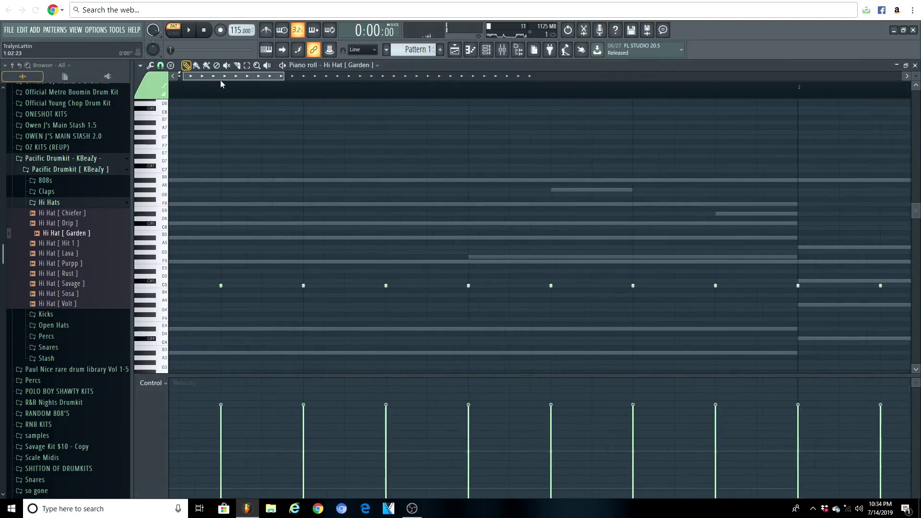
{"action": "left_click", "coordinate": [160, 65]}
{"action": "left_click", "coordinate": [169, 139]}
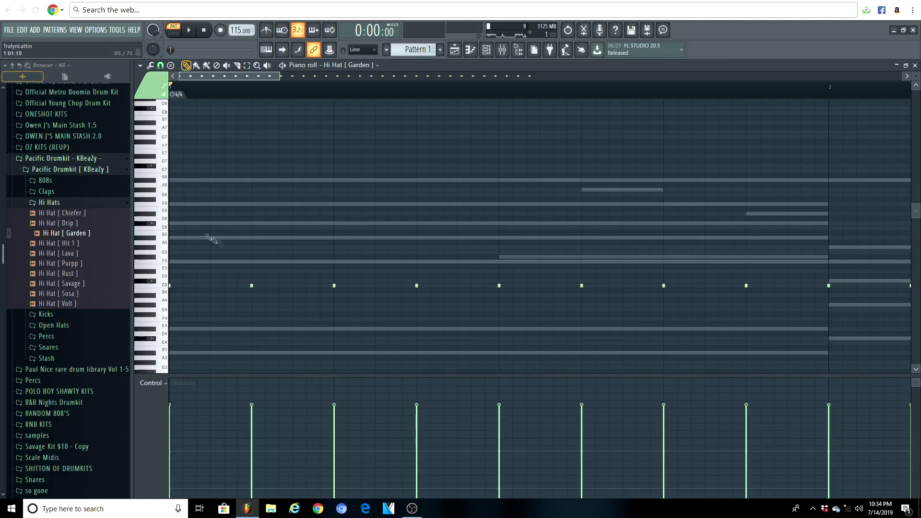
Step: Turn the hi-hat hit on step 3 of bar 1 into a quick three-note C5 roll, auditioning it with playback
{"action": "key", "text": "space"}
{"action": "key", "text": "space"}
{"action": "key", "text": "space"}
{"action": "left_click", "coordinate": [267, 287]}
{"action": "key", "text": "space"}
{"action": "key", "text": "space"}
{"action": "right_click", "coordinate": [307, 286]}
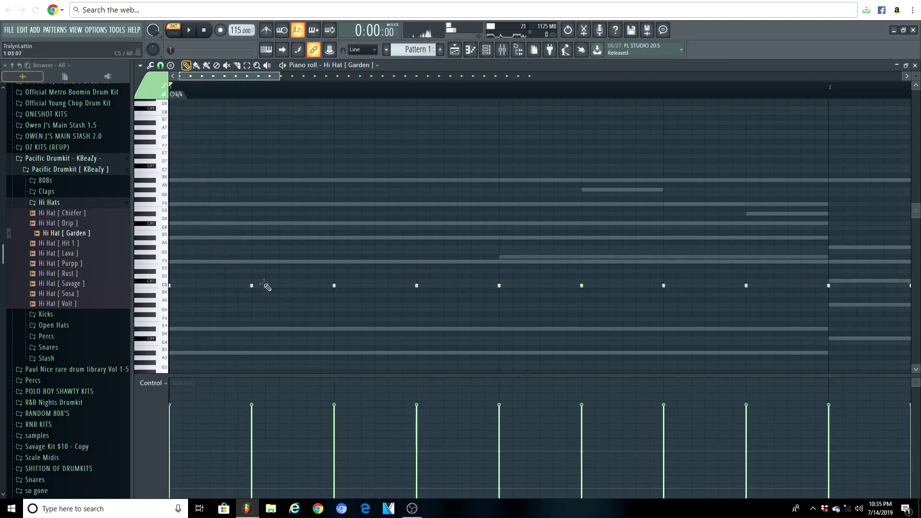
{"action": "key", "text": "space"}
{"action": "key", "text": "space"}
{"action": "key", "text": "space"}
{"action": "key", "text": "space"}
Step: Replace bar 1's step 9 hi-hat with E4 hits on steps 9 to 11, and add lower-pitched hits on steps 15 and 16
{"action": "left_click", "coordinate": [501, 328]}
{"action": "key", "text": "space"}
{"action": "key", "text": "space"}
{"action": "right_click", "coordinate": [499, 285]}
{"action": "left_click", "coordinate": [540, 329]}
{"action": "key", "text": "space"}
{"action": "left_click", "coordinate": [581, 329]}
{"action": "key", "text": "space"}
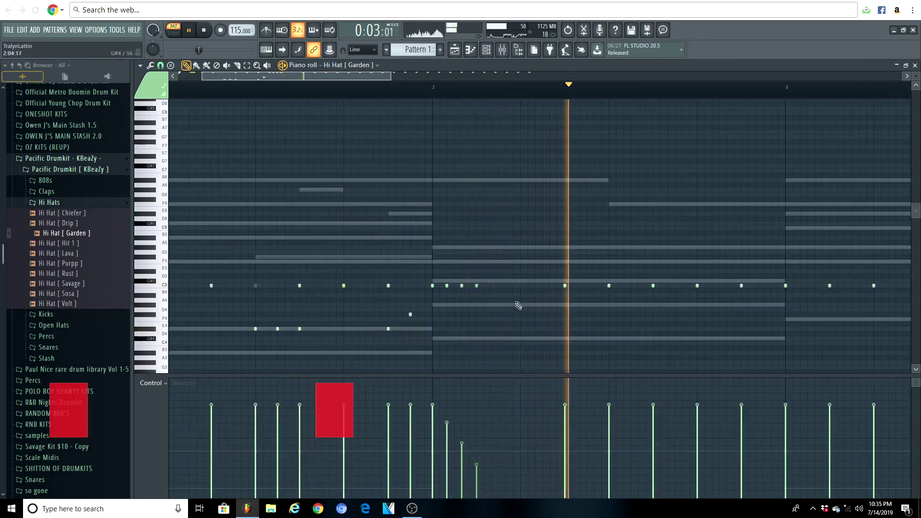
Step: Add a C5 hi-hat hit on step 5 of bar 2 and lower its velocity
{"action": "key", "text": "space"}
{"action": "key", "text": "space"}
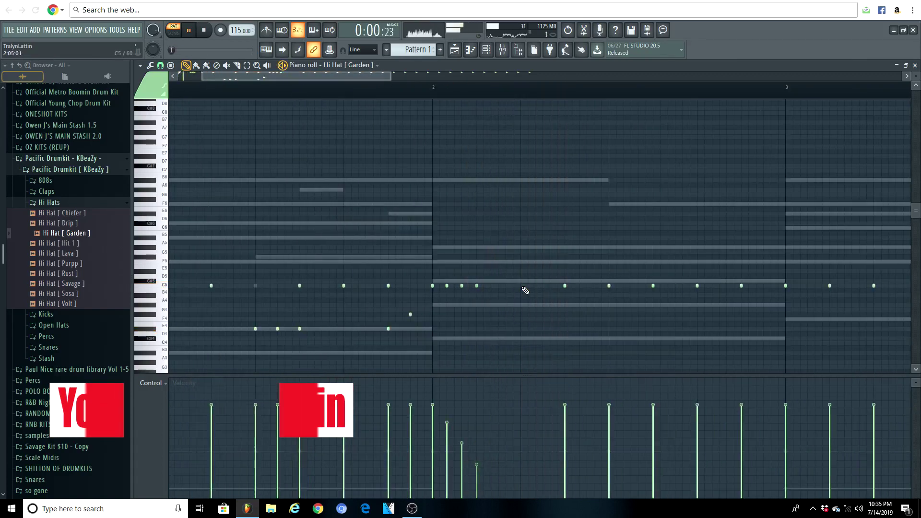
{"action": "left_click", "coordinate": [530, 433]}
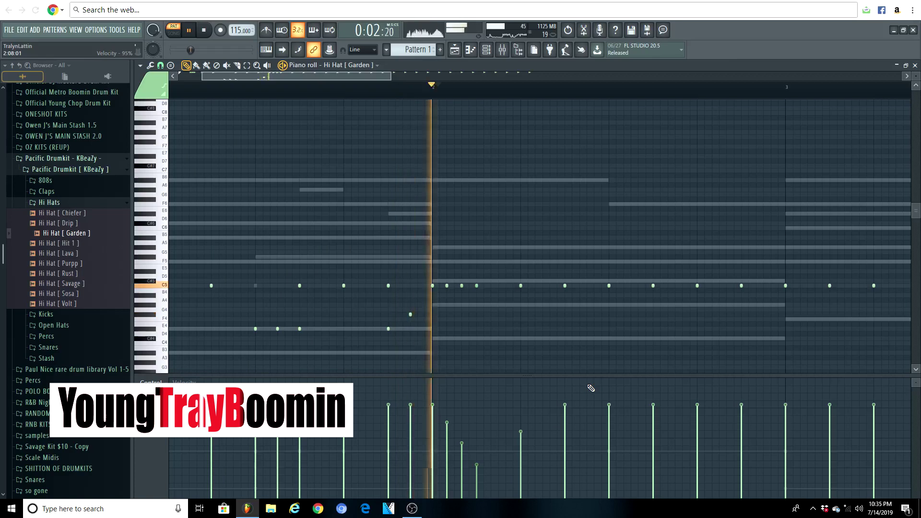
{"action": "key", "text": "space"}
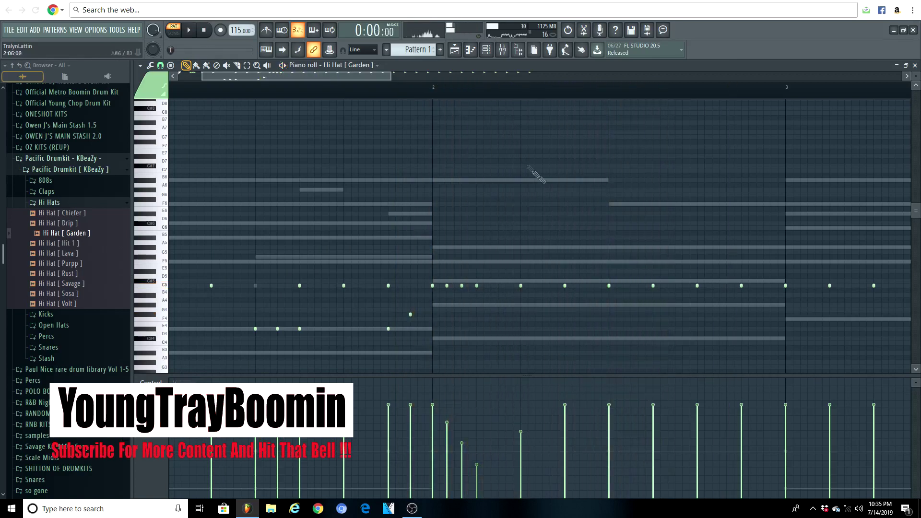
Step: Add a fast hi-hat roll midway through bar 2, pan it progressively from left to right, and repeat bar 1's variations in bar 3
{"action": "scroll", "coordinate": [541, 94], "scroll_direction": "down", "scroll_amount": 2}
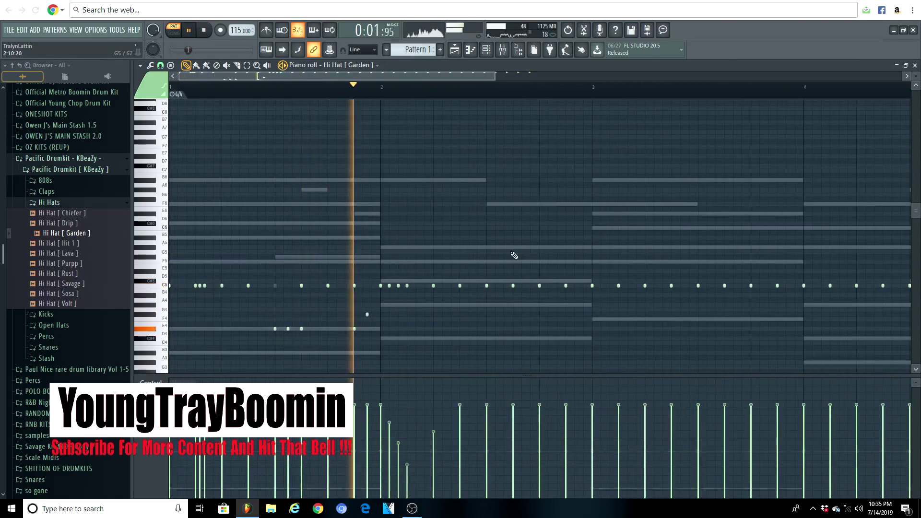
{"action": "key", "text": "space"}
{"action": "scroll", "coordinate": [406, 92], "scroll_direction": "down", "scroll_amount": 2}
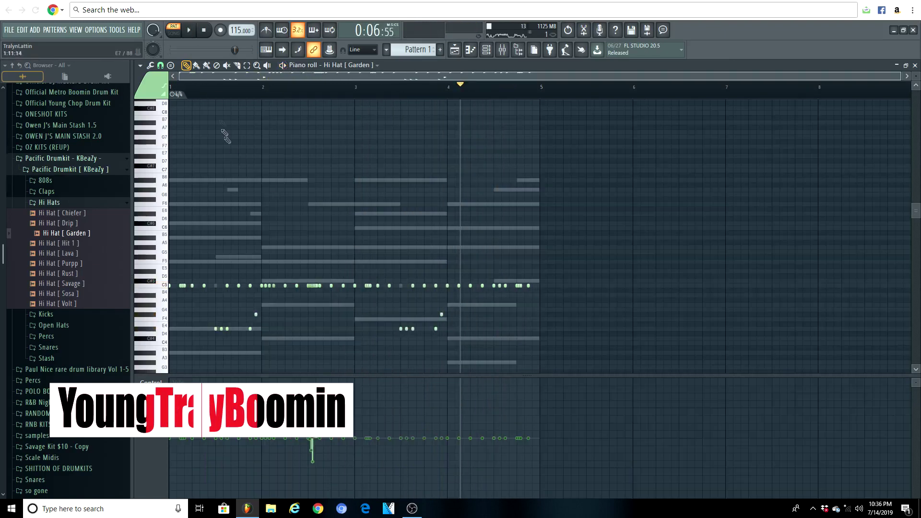
{"action": "key", "text": "space"}
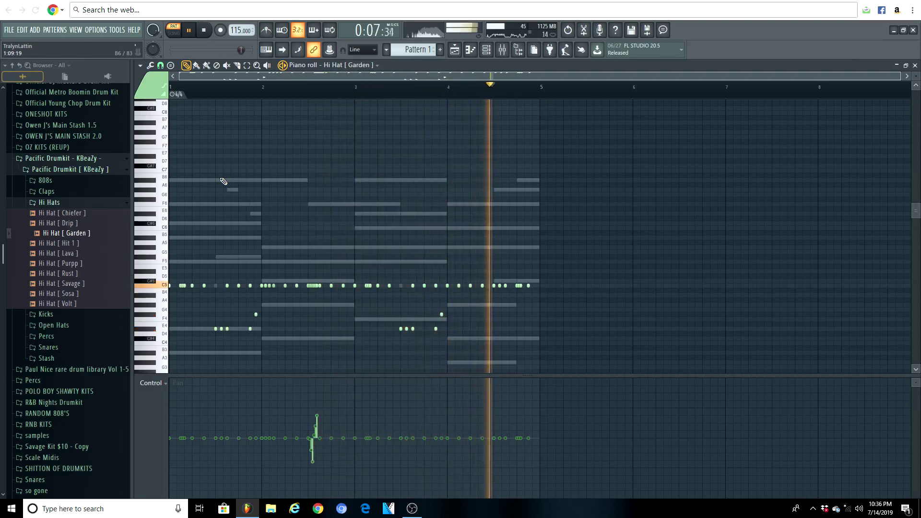
Step: Add the Open Hat [ 808 Mafia ] sample from the Pacific Drumkit as a channel and enable its volume envelope
{"action": "left_click", "coordinate": [77, 357]}
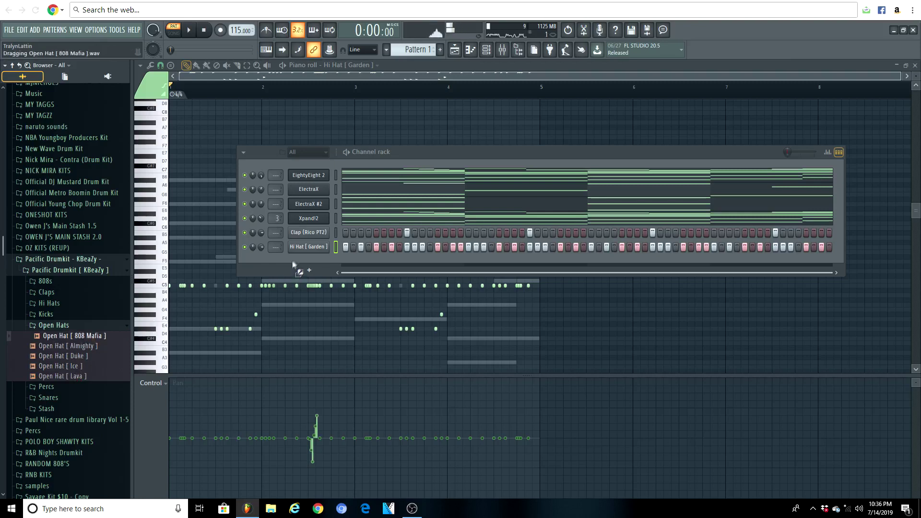
{"action": "left_click_drag", "start_coordinate": [293, 267], "coordinate": [295, 264]}
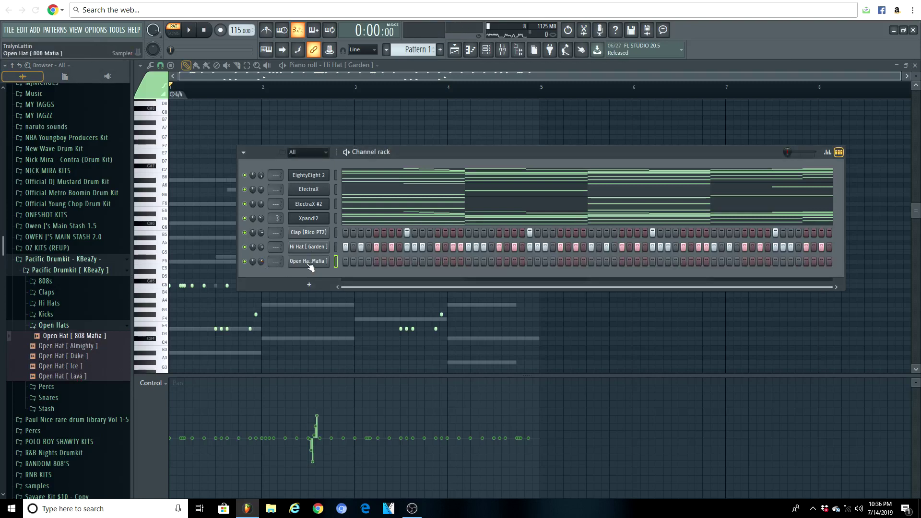
{"action": "left_click", "coordinate": [309, 264]}
{"action": "left_click", "coordinate": [195, 152]}
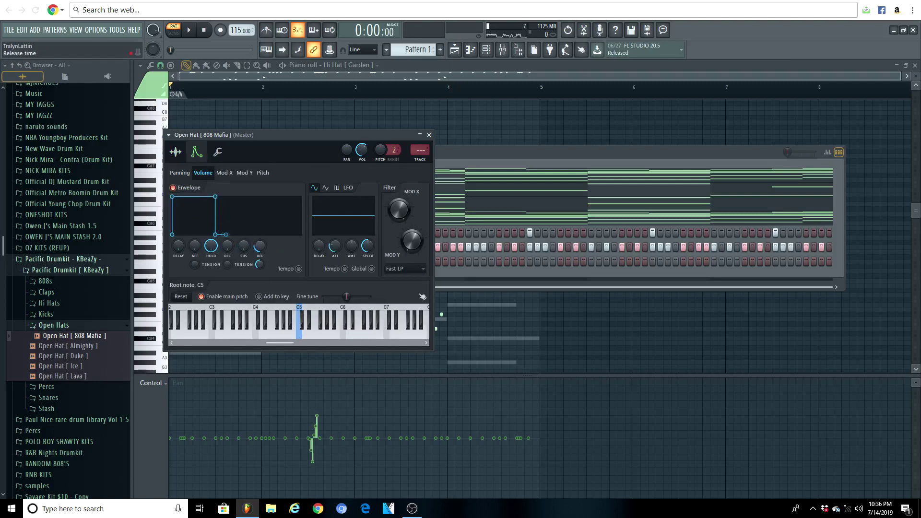
{"action": "left_click", "coordinate": [429, 135]}
Step: Open the Open Hat [ 808 Mafia ] channel in the piano roll and draw a short C5 hit on step 9 of bar 1
{"action": "right_click", "coordinate": [310, 262]}
{"action": "left_click", "coordinate": [338, 263]}
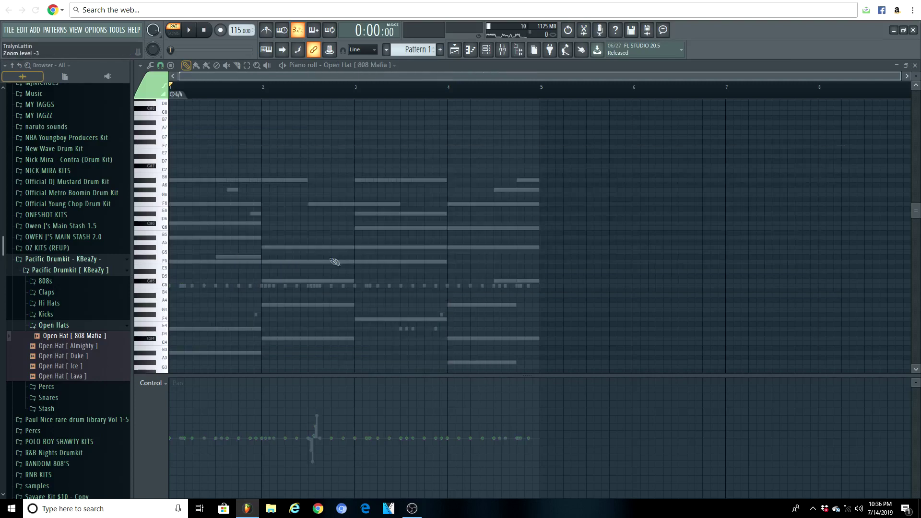
{"action": "scroll", "coordinate": [238, 85], "scroll_direction": "up", "scroll_amount": 3}
{"action": "left_click_drag", "start_coordinate": [249, 78], "coordinate": [87, 95]}
{"action": "key", "text": "space"}
{"action": "key", "text": "space"}
{"action": "key", "text": "space"}
{"action": "key", "text": "space"}
{"action": "left_click_drag", "start_coordinate": [257, 286], "coordinate": [269, 286]}
{"action": "key", "text": "space"}
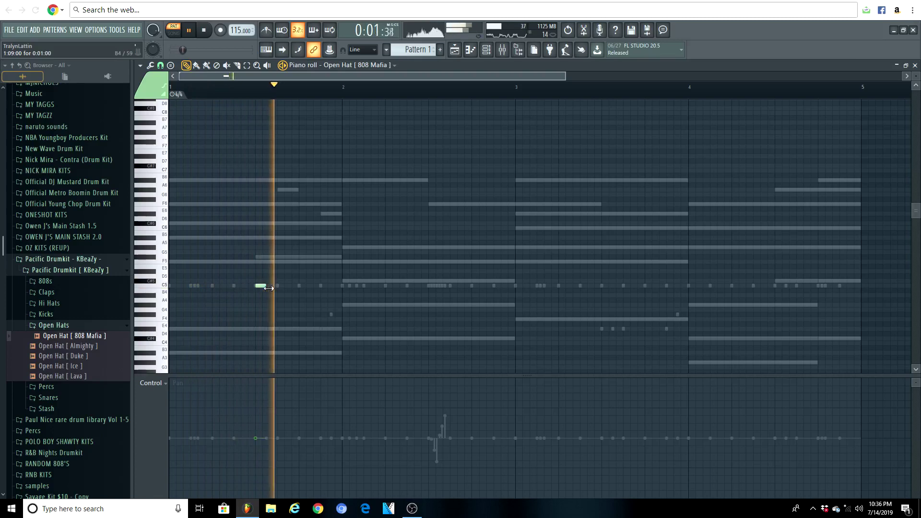
Step: Draw short C5 open-hat hits on steps 5 and 7 of bar 1 and delete the long note on step 11
{"action": "key", "text": "space"}
{"action": "key", "text": "space"}
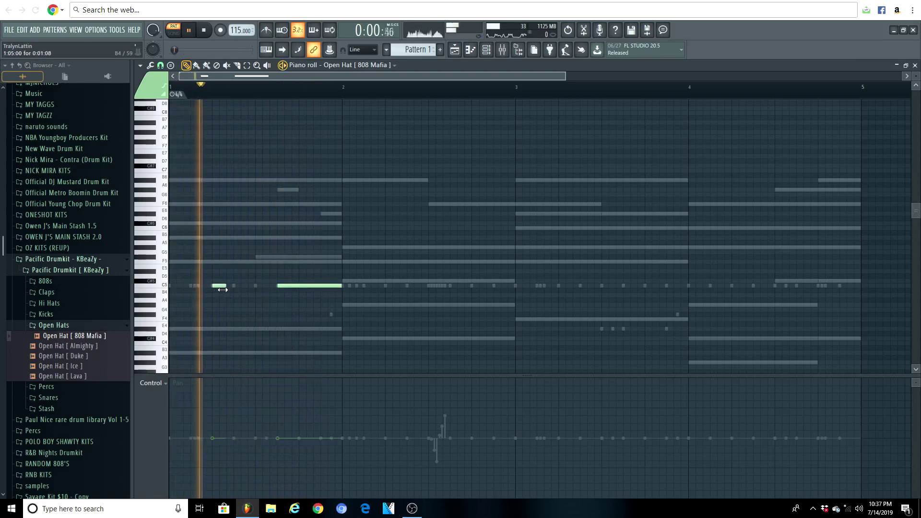
{"action": "left_click_drag", "start_coordinate": [219, 289], "coordinate": [217, 290]}
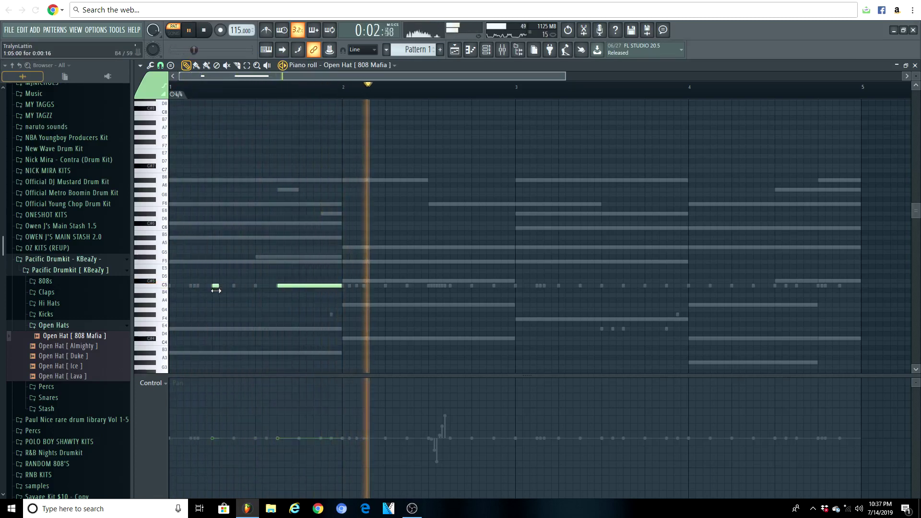
{"action": "left_click", "coordinate": [233, 286]}
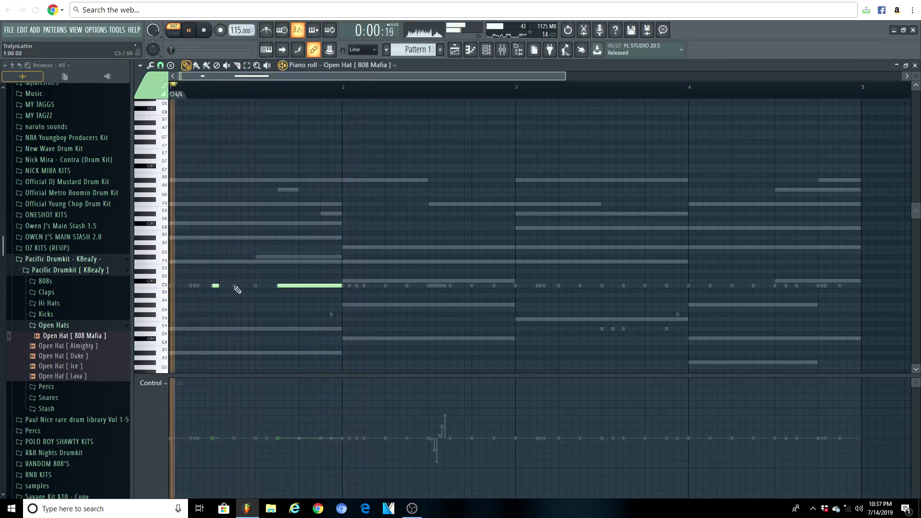
{"action": "right_click", "coordinate": [288, 287]}
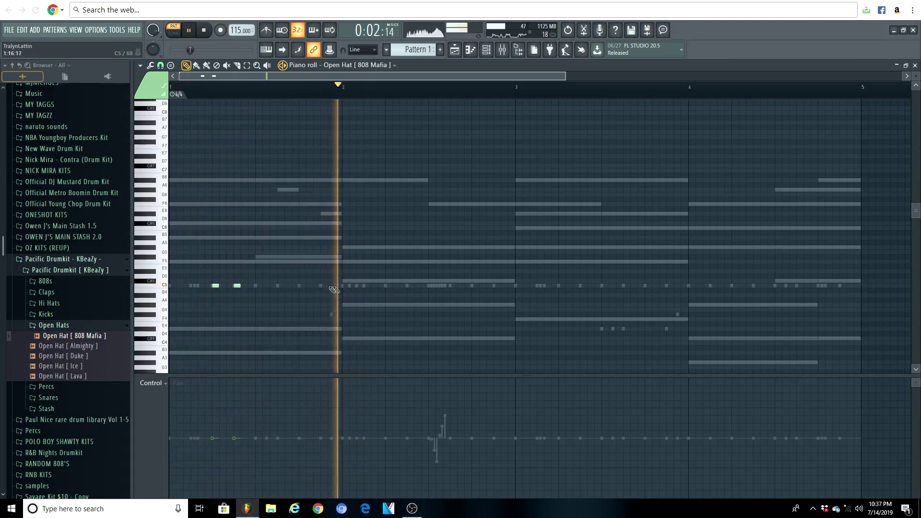
Step: Draw a two-step-long open-hat hit on step 13 of bar 1 and copy the bar's open hats to bar 3
{"action": "left_click", "coordinate": [302, 287]}
{"action": "left_click_drag", "start_coordinate": [304, 286], "coordinate": [321, 286]}
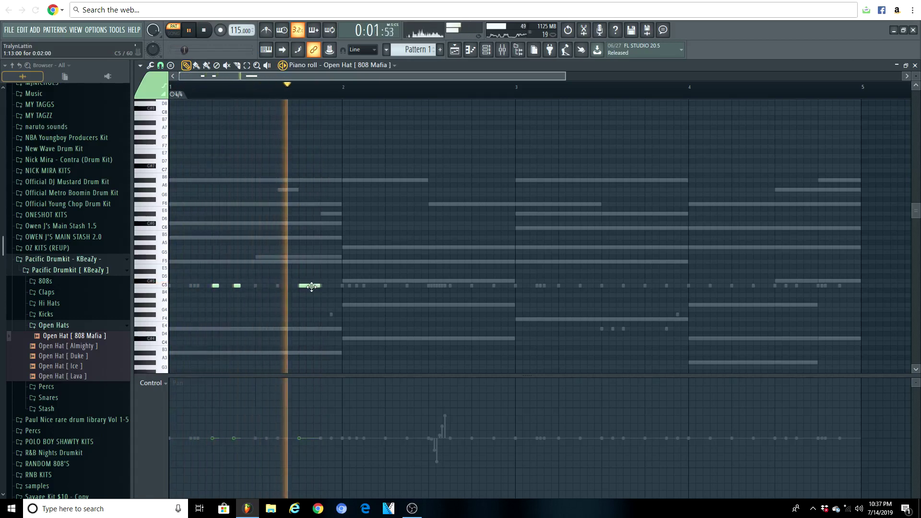
{"action": "left_click_drag", "start_coordinate": [344, 264], "coordinate": [201, 307]}
{"action": "key", "text": "space"}
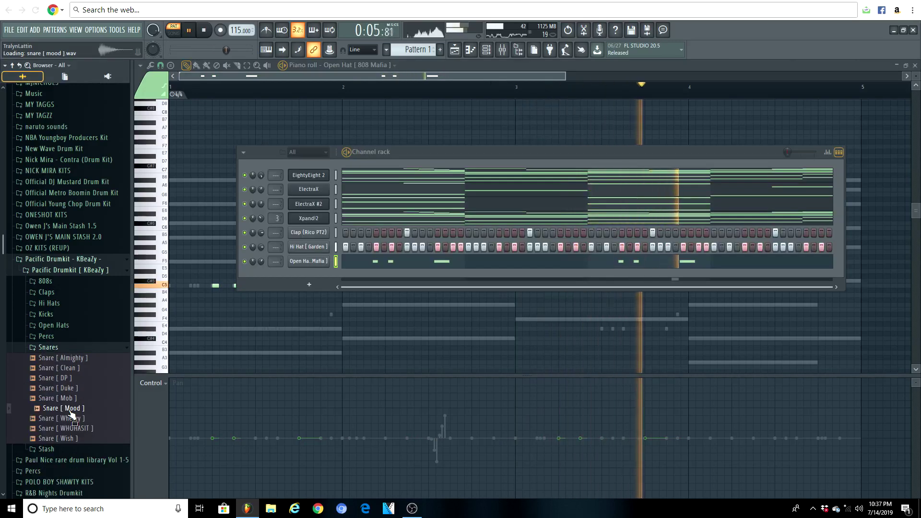
Step: Add the Snare [ Mood ] sample from the Pacific Drumkit Snares folder as a new channel and restart playback
{"action": "key", "text": "space"}
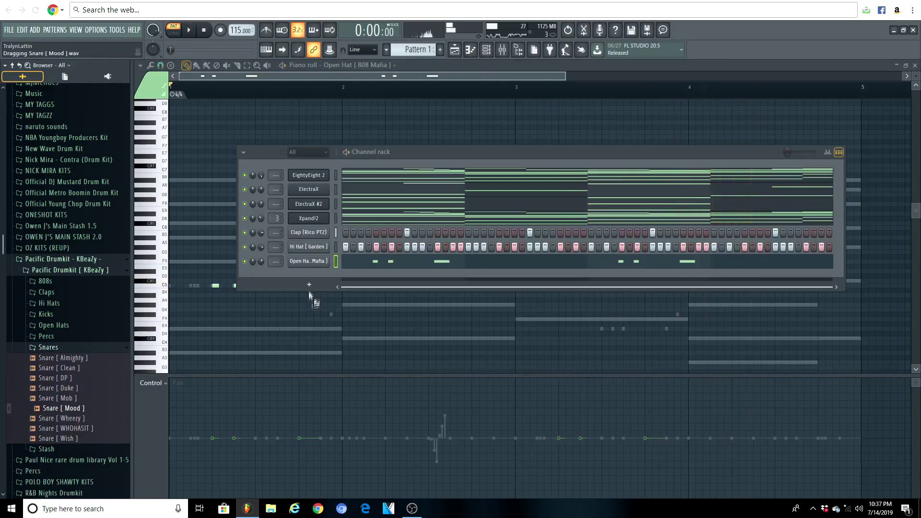
{"action": "left_click_drag", "start_coordinate": [309, 296], "coordinate": [309, 292]}
{"action": "key", "text": "space"}
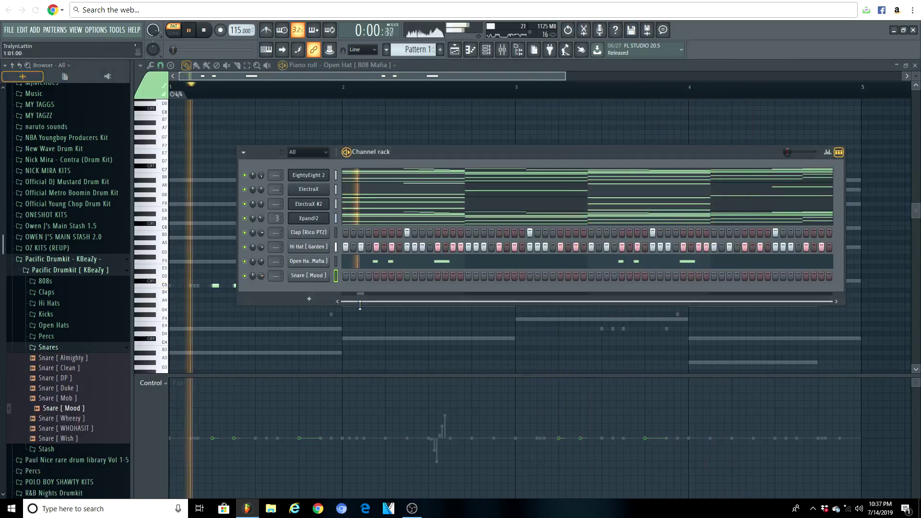
Step: Place Snare [ Mood ] hits on steps 3, 5, 6 and 7 of bar 2 and on step 3 of bar 4
{"action": "left_click", "coordinate": [484, 277]}
{"action": "left_click", "coordinate": [499, 276]}
{"action": "left_click", "coordinate": [507, 276]}
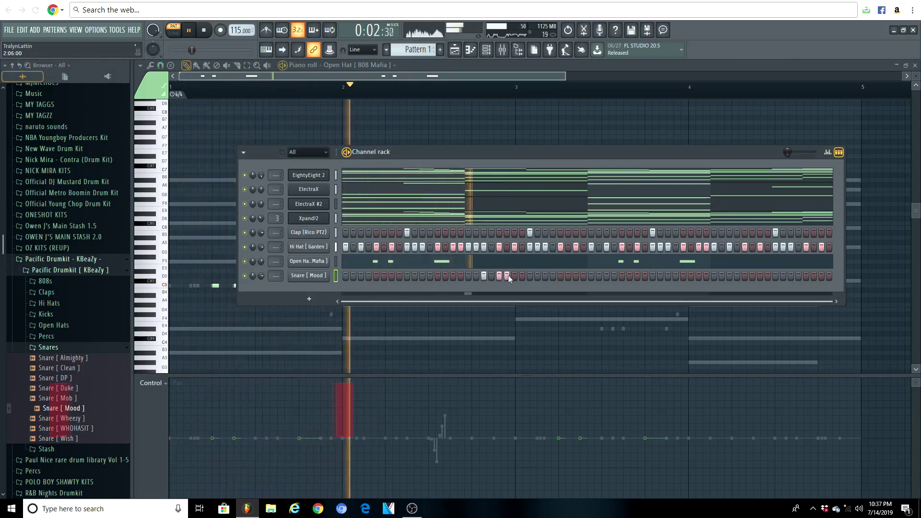
{"action": "left_click", "coordinate": [514, 276]}
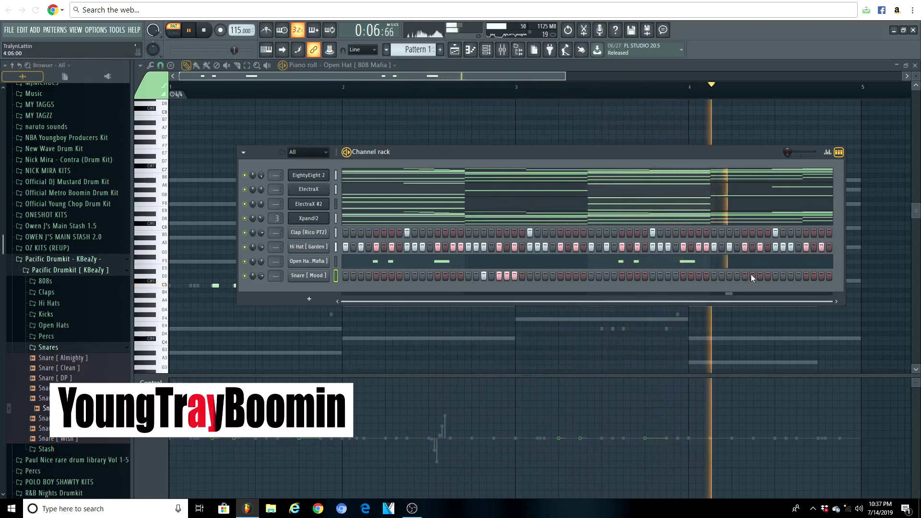
{"action": "left_click", "coordinate": [729, 275]}
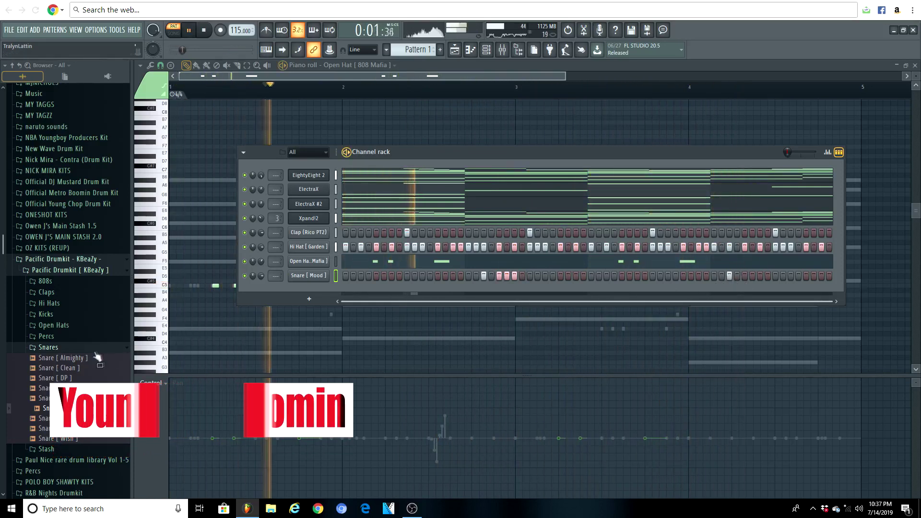
Step: Show note velocities for Snare [ Mood ] in the piano roll and lower bar 2's step 5 and 6 hits into a rising ramp
{"action": "left_click", "coordinate": [76, 348]}
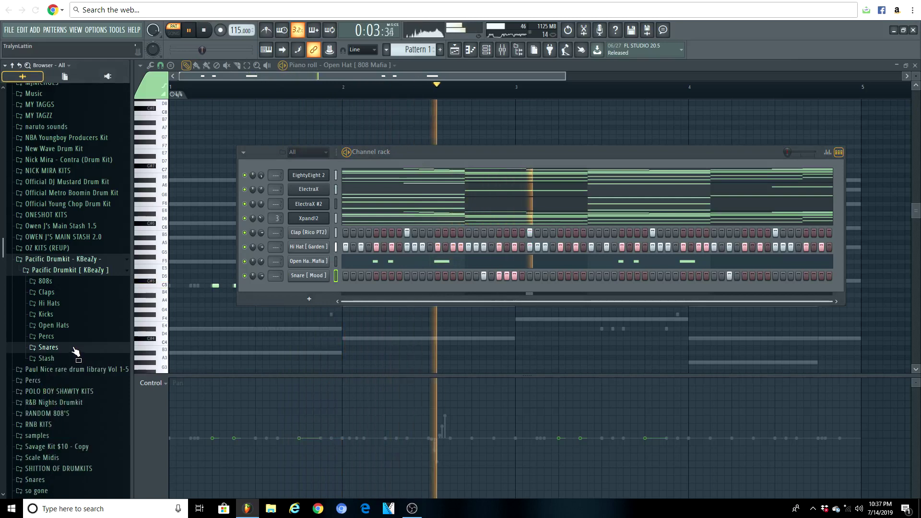
{"action": "right_click", "coordinate": [327, 275]}
{"action": "left_click", "coordinate": [348, 279]}
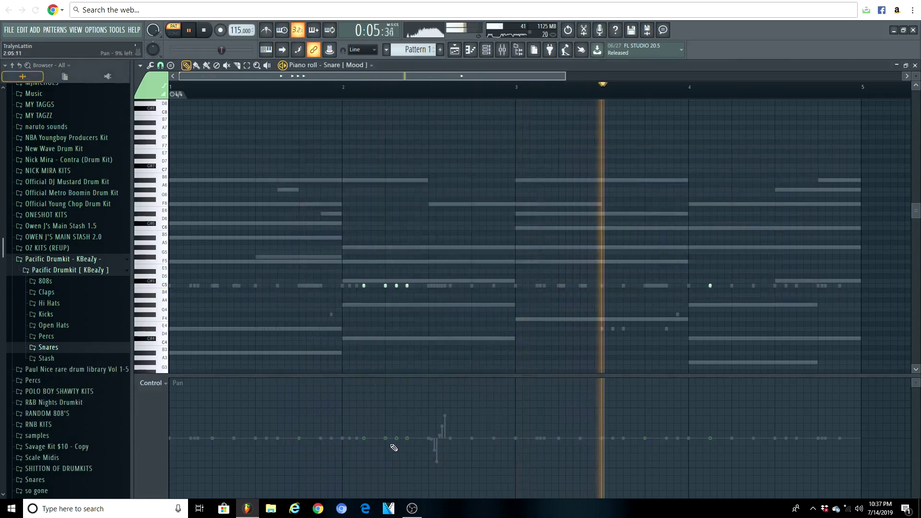
{"action": "left_click", "coordinate": [151, 383]}
{"action": "left_click", "coordinate": [159, 411]}
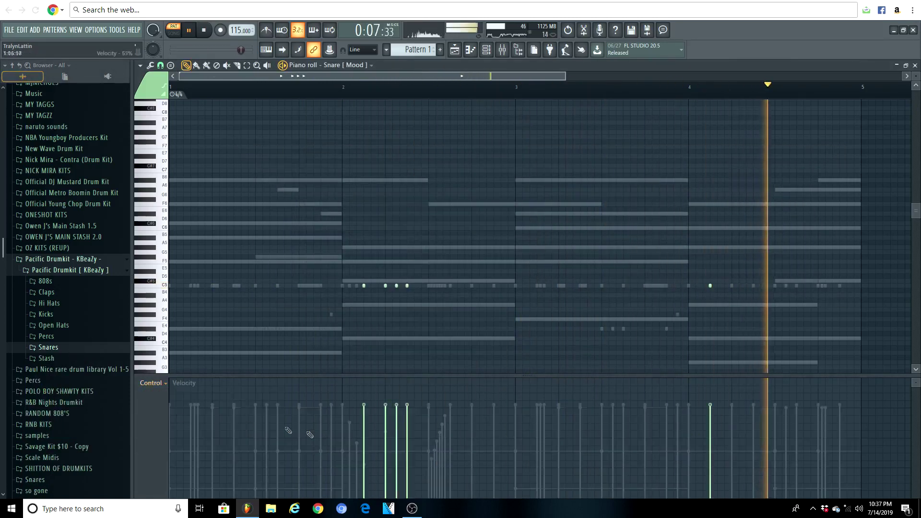
{"action": "left_click", "coordinate": [386, 440]}
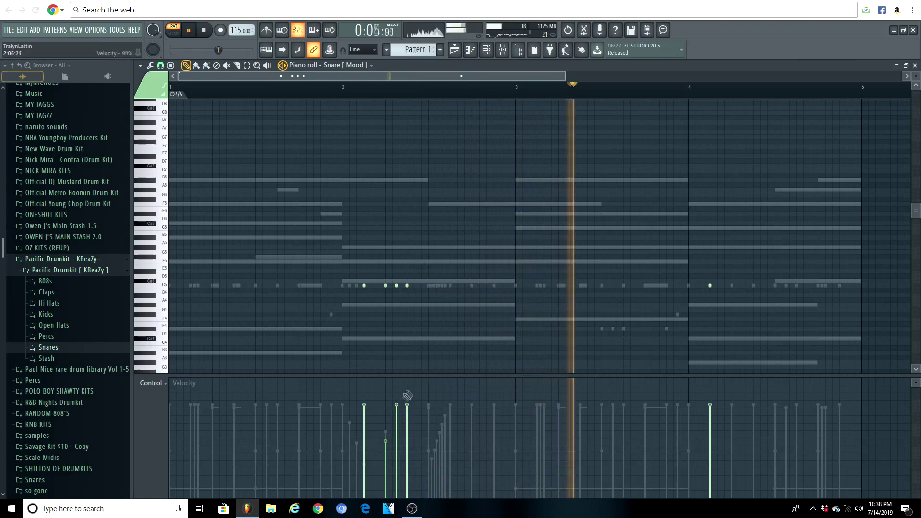
{"action": "left_click", "coordinate": [396, 416]}
Step: Add the Cy (Classic) sample from the [FREQKIT] Cymbals folder as a channel and place it on step 1 of bar 1
{"action": "left_click", "coordinate": [487, 50]}
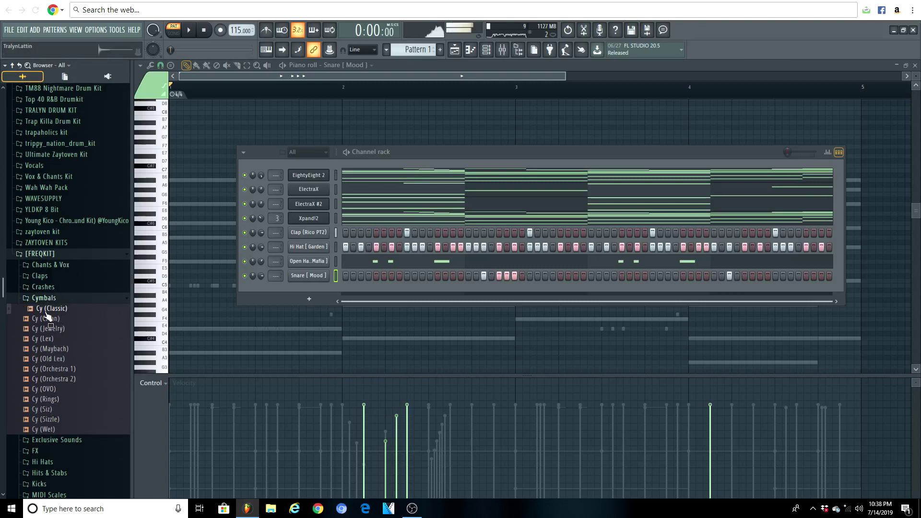
{"action": "left_click_drag", "start_coordinate": [319, 290], "coordinate": [350, 300]}
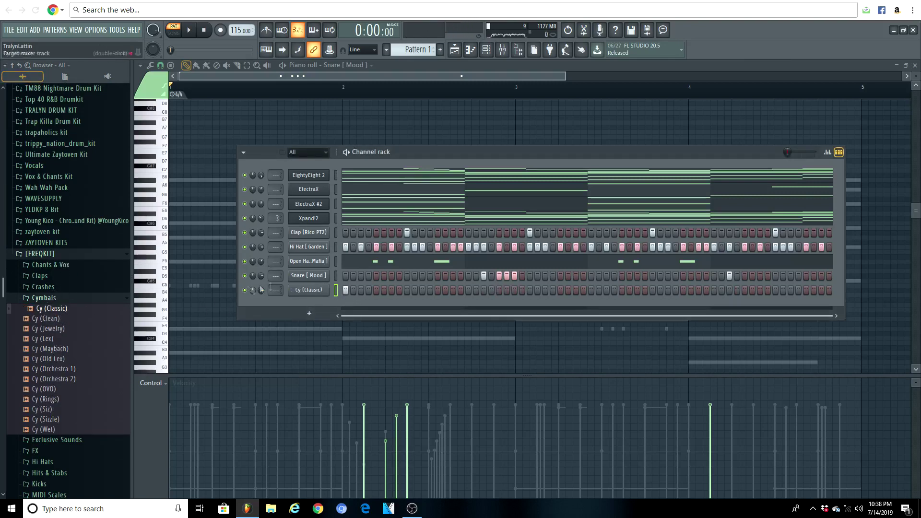
Step: Close the [FREQKIT] folder and add the 808 1 (Zaytoven) sample as a new channel
{"action": "left_click", "coordinate": [63, 256]}
{"action": "key", "text": "space"}
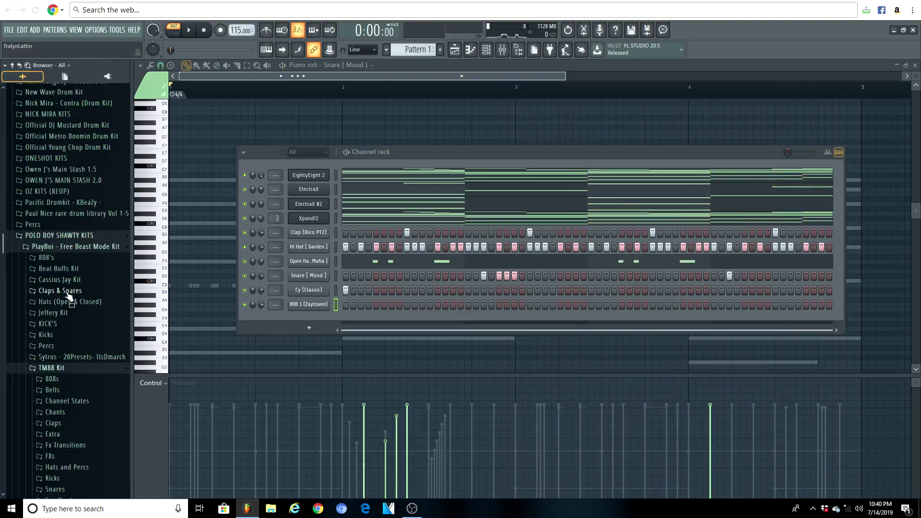
Step: Add OpHat (Ricky Racks) from the PlayBoi - Free Beast Mode Kit hats folder as a channel and place it on step 1 of bars 1 and 3
{"action": "left_click", "coordinate": [70, 302]}
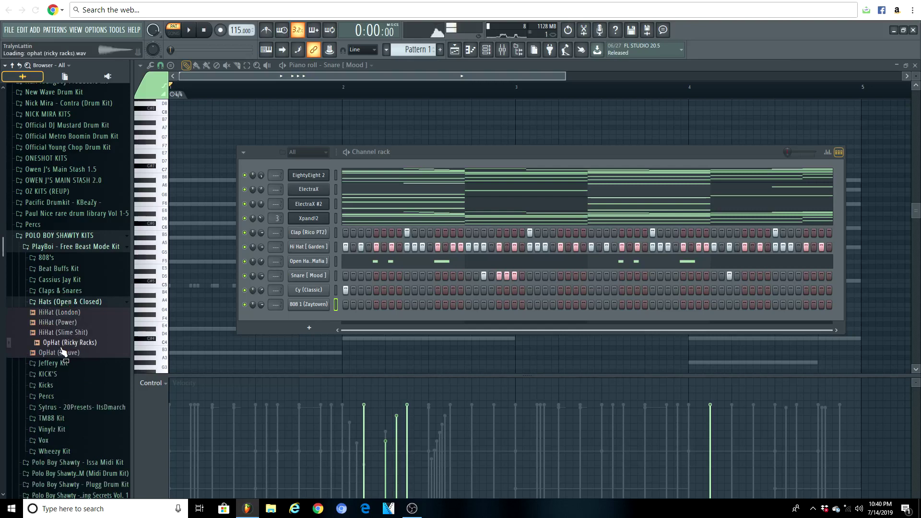
{"action": "left_click_drag", "start_coordinate": [301, 320], "coordinate": [340, 317]}
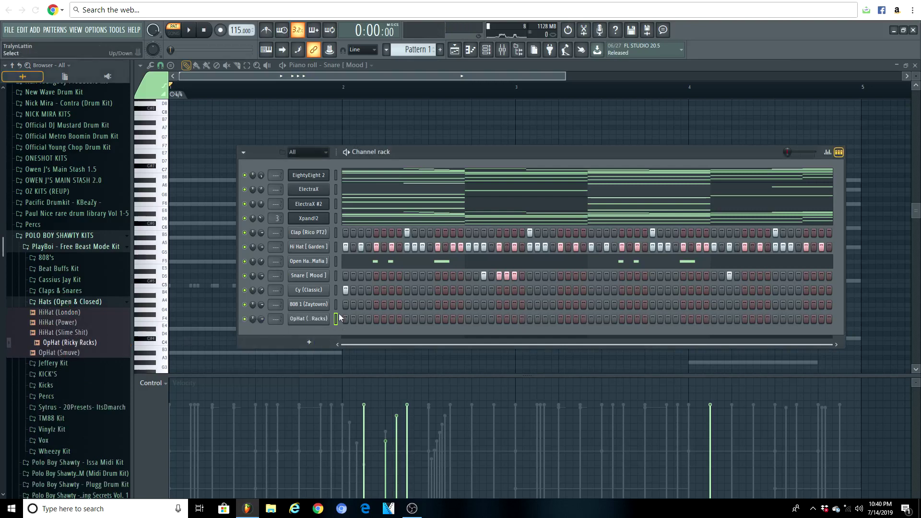
{"action": "key", "text": "space"}
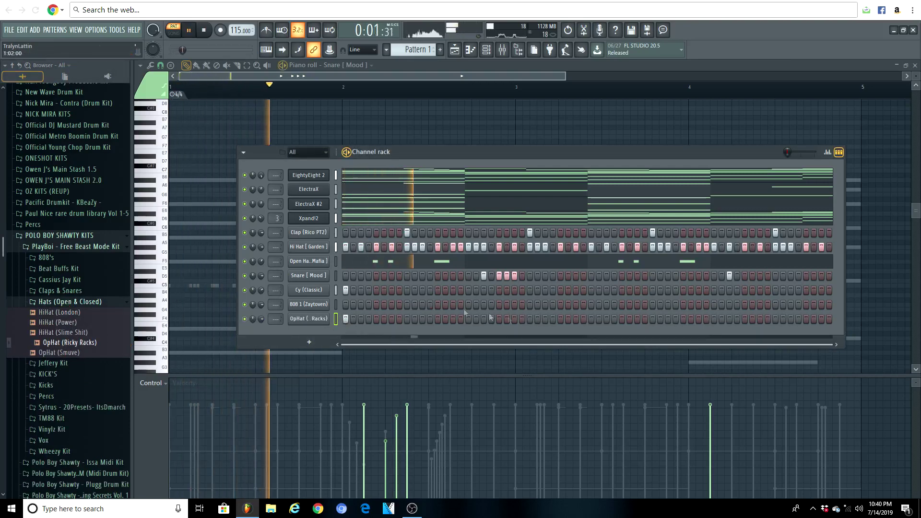
{"action": "left_click", "coordinate": [593, 319]}
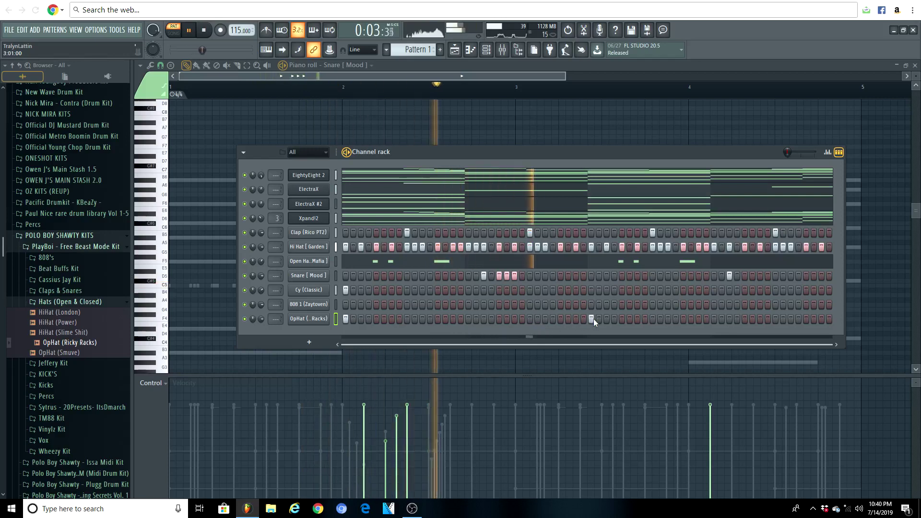
Step: Find the Pacific Drumkit Kicks folder in the sample browser and add Kick [ Wonda ] as a new channel
{"action": "left_click", "coordinate": [93, 236]}
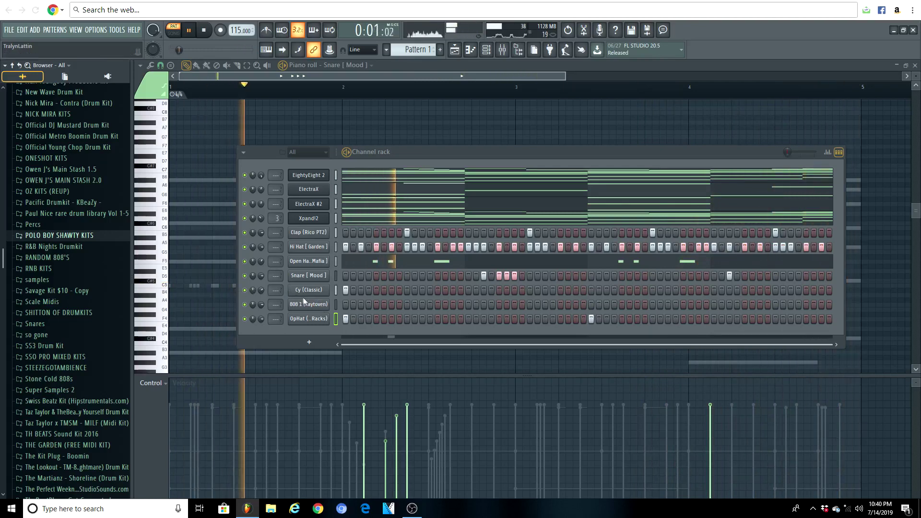
{"action": "scroll", "coordinate": [75, 275], "scroll_direction": "up", "scroll_amount": 4}
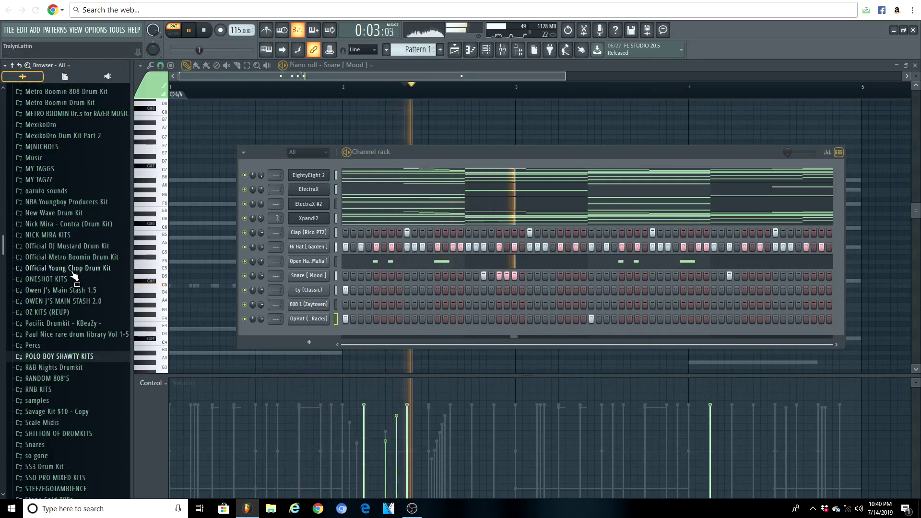
{"action": "key", "text": "space"}
{"action": "scroll", "coordinate": [79, 271], "scroll_direction": "down", "scroll_amount": 11}
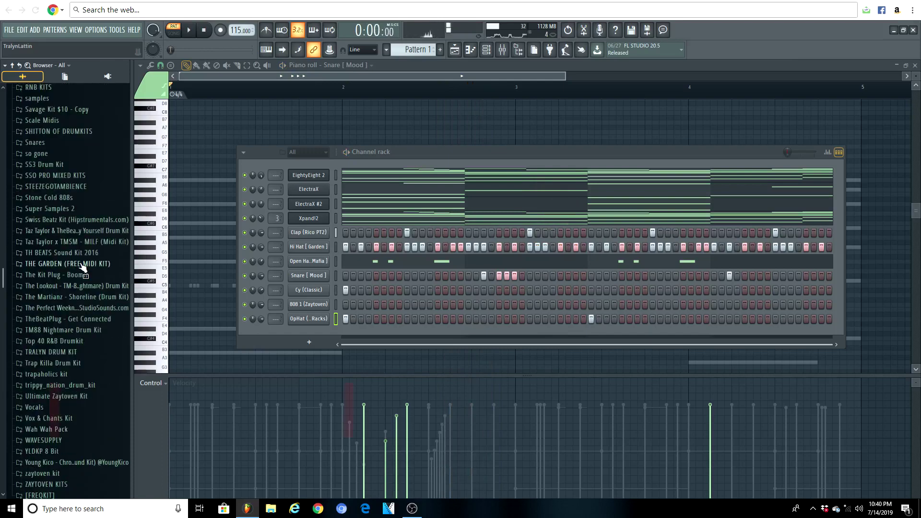
{"action": "scroll", "coordinate": [80, 272], "scroll_direction": "down", "scroll_amount": 4}
{"action": "scroll", "coordinate": [62, 297], "scroll_direction": "up", "scroll_amount": 8}
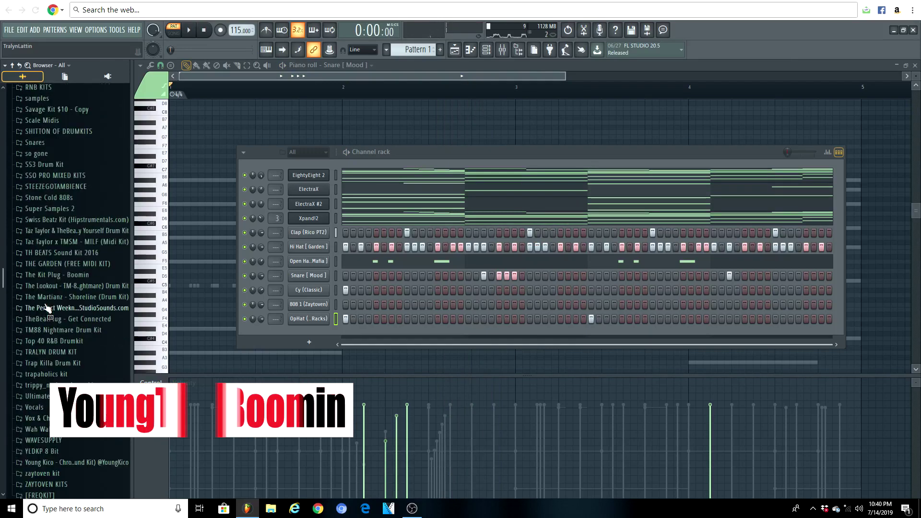
{"action": "scroll", "coordinate": [47, 307], "scroll_direction": "up", "scroll_amount": 4}
{"action": "scroll", "coordinate": [47, 307], "scroll_direction": "up", "scroll_amount": 4}
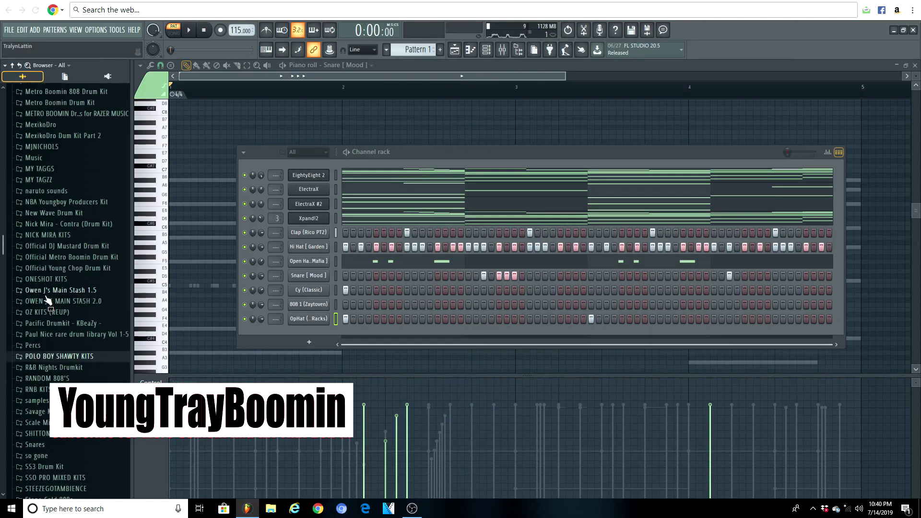
{"action": "scroll", "coordinate": [48, 295], "scroll_direction": "up", "scroll_amount": 2}
{"action": "left_click", "coordinate": [58, 361]}
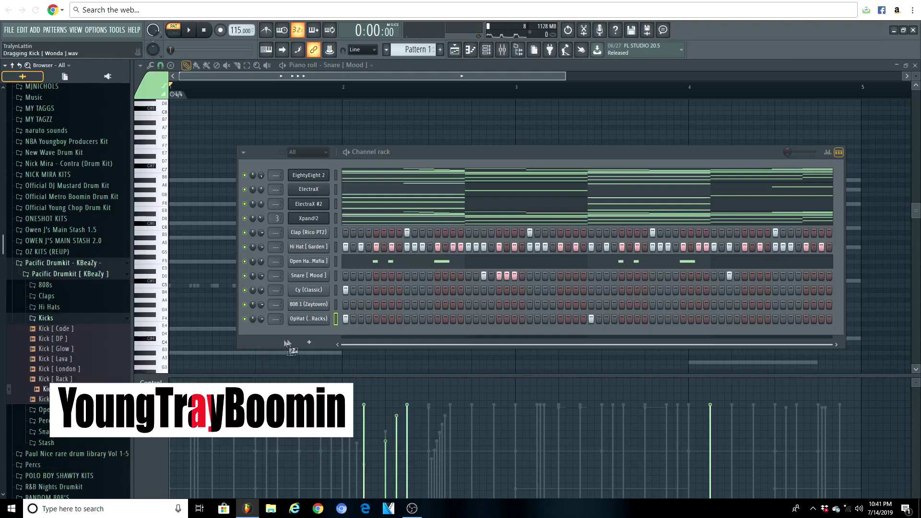
{"action": "left_click_drag", "start_coordinate": [280, 345], "coordinate": [283, 344]}
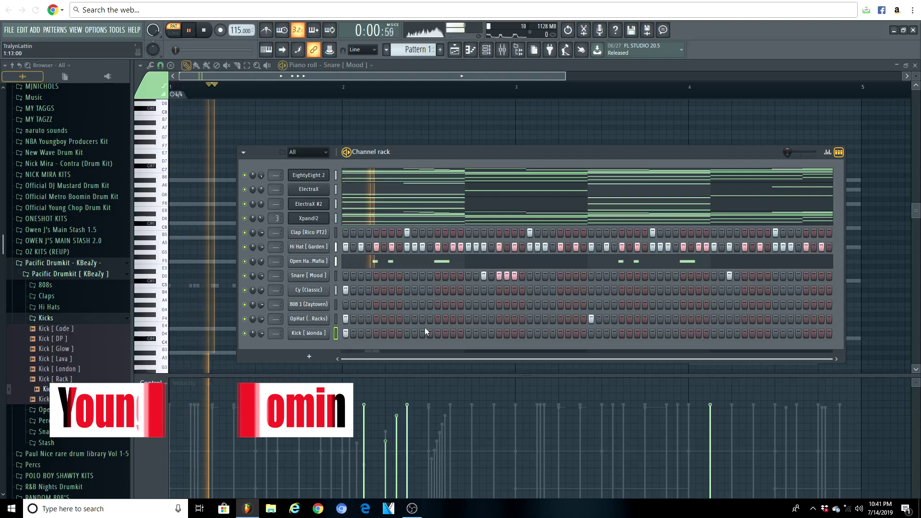
Step: Place Kick [ Wonda ] hits on step 5 of bar 2, step 1 of bar 3, and steps 7, 11 and 15 of bar 4
{"action": "left_click", "coordinate": [499, 333]}
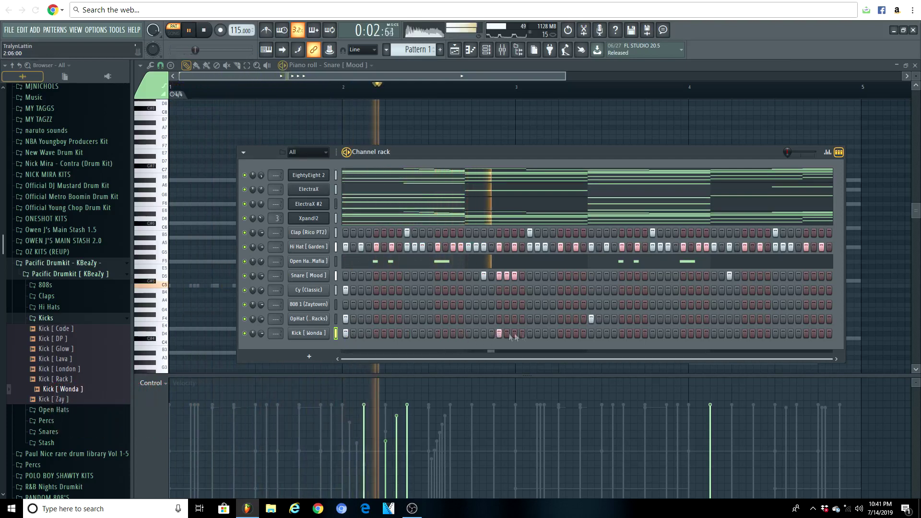
{"action": "left_click", "coordinate": [591, 332]}
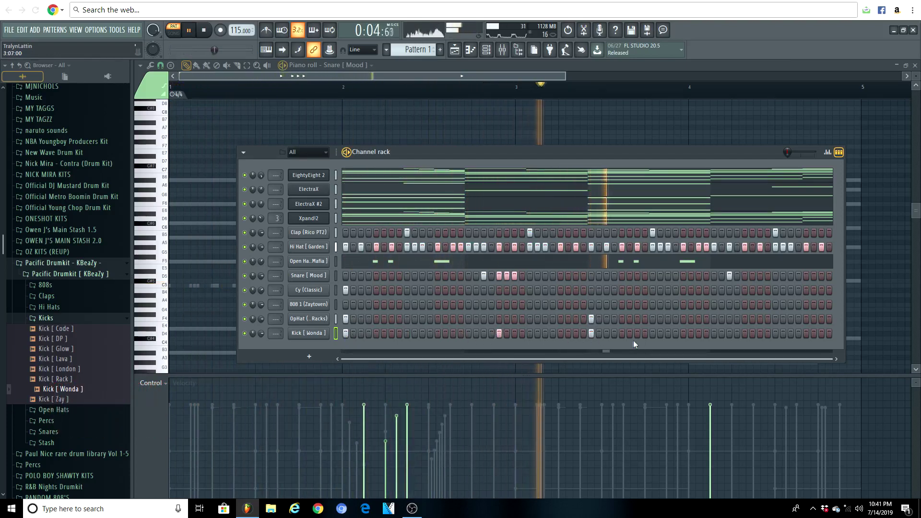
{"action": "left_click", "coordinate": [760, 333]}
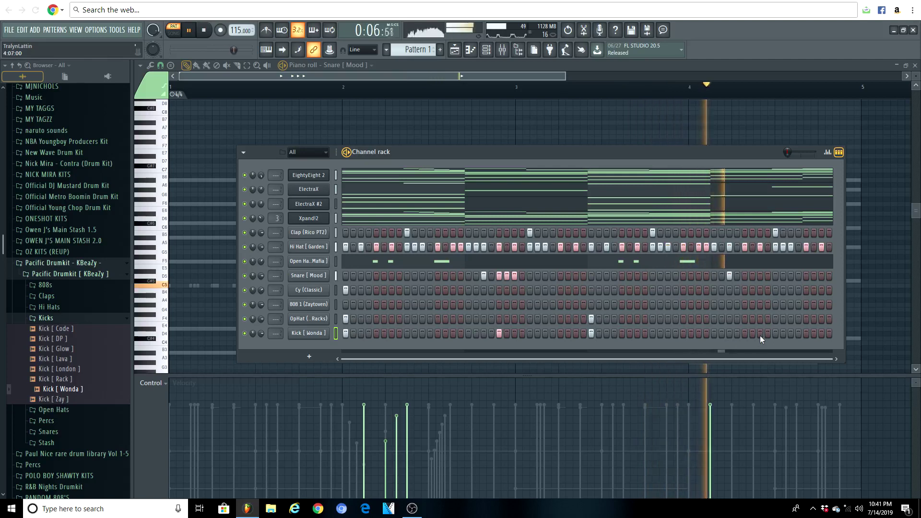
{"action": "left_click", "coordinate": [790, 333]}
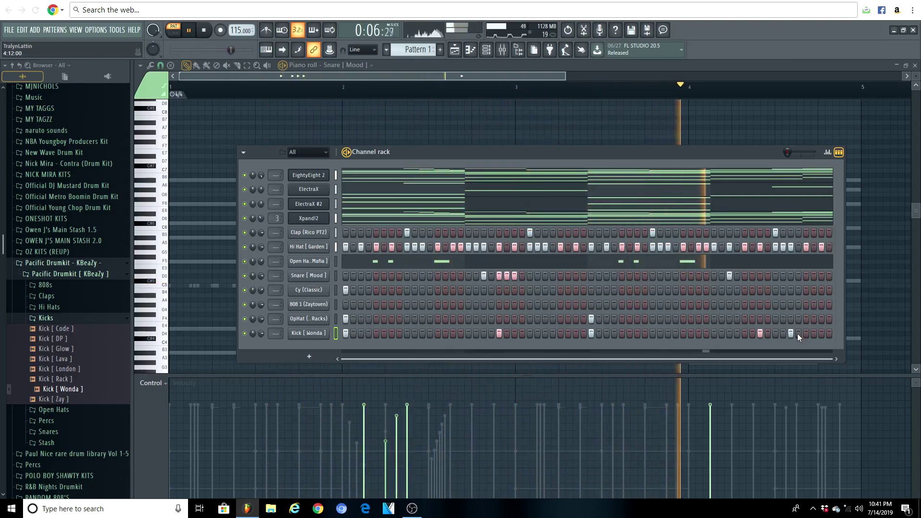
{"action": "left_click", "coordinate": [821, 333]}
Step: Mute the Kick [ Wonda ] channel and open OpHat (Ricky Racks) in the piano roll
{"action": "right_click", "coordinate": [309, 319]}
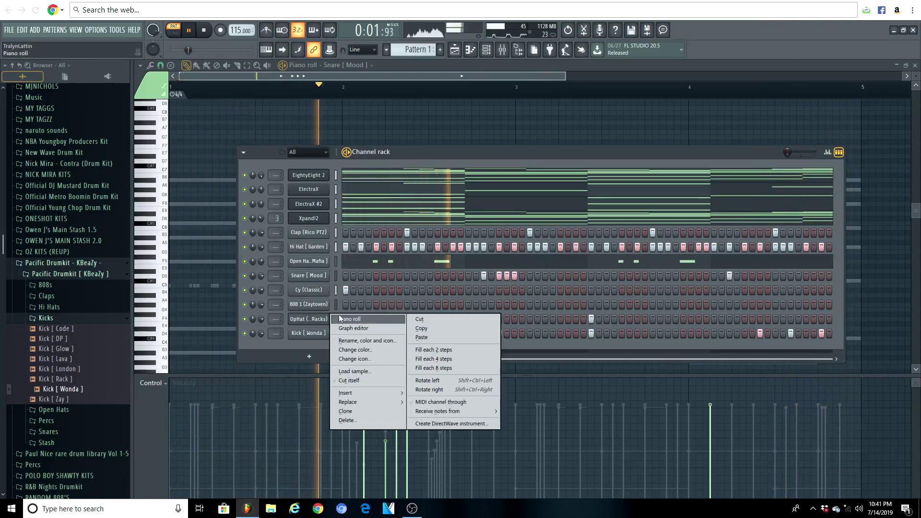
{"action": "left_click", "coordinate": [330, 318]}
{"action": "key", "text": "F6"}
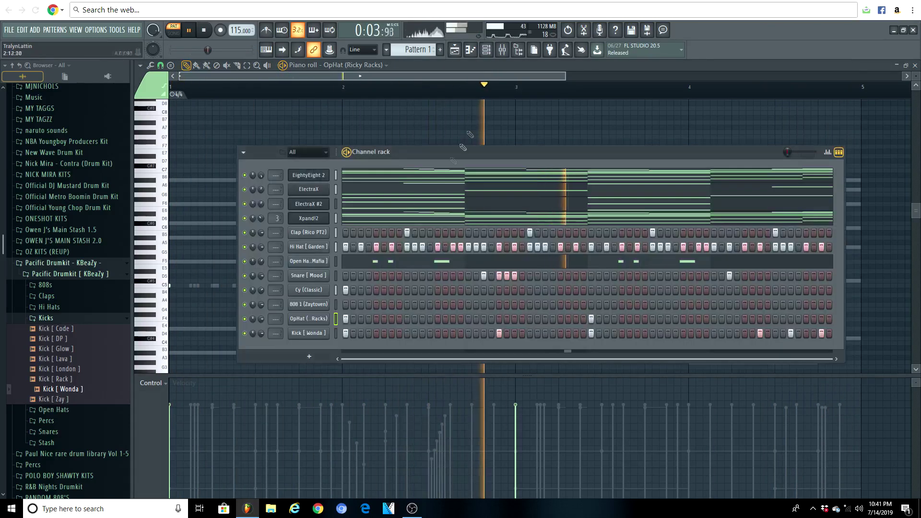
{"action": "right_click", "coordinate": [325, 314]}
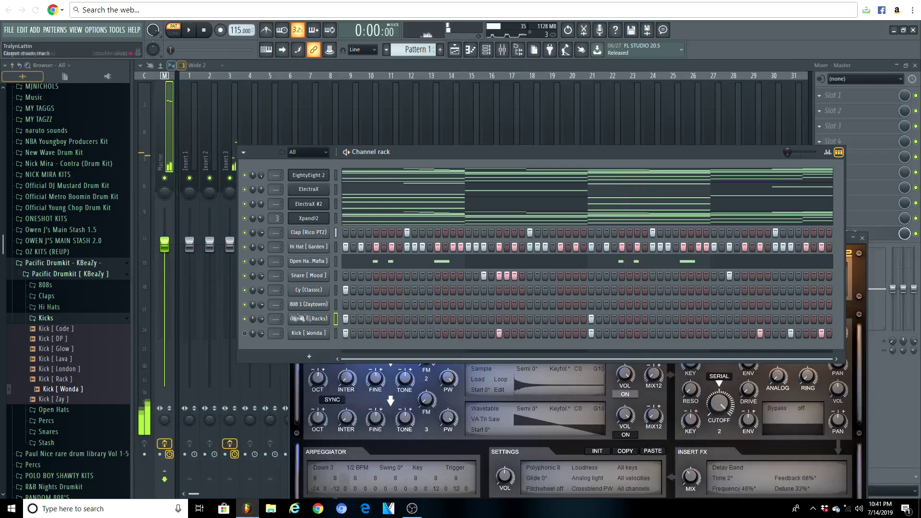
{"action": "right_click", "coordinate": [298, 318]}
{"action": "left_click", "coordinate": [336, 319]}
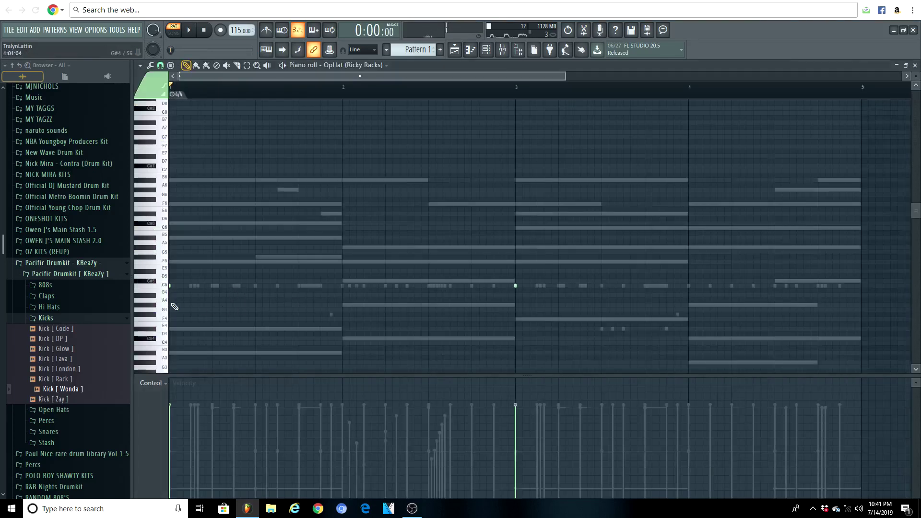
Step: Draw two-step 808 1 (Zaytoven) notes on G#5 at step 1 of bar 1 and step 5 of bar 2, plus a note at bar 3's start
{"action": "left_click", "coordinate": [491, 49]}
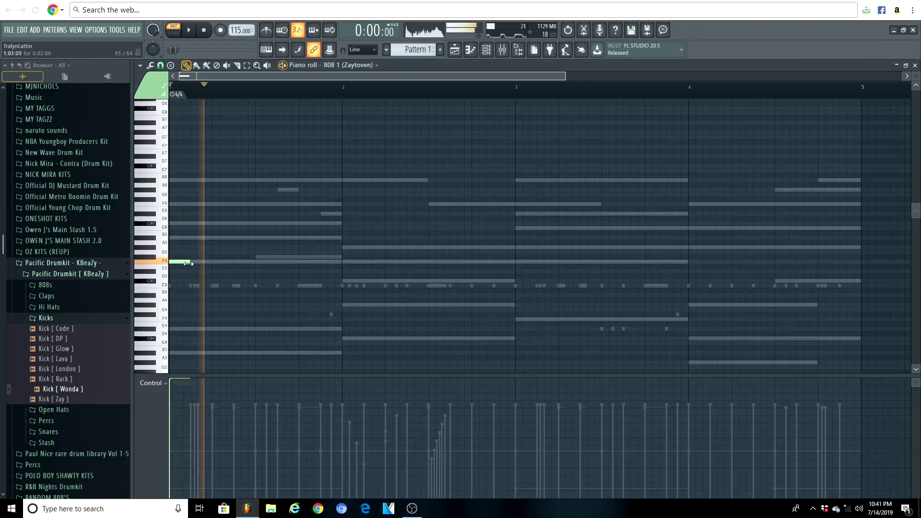
{"action": "key", "text": "space"}
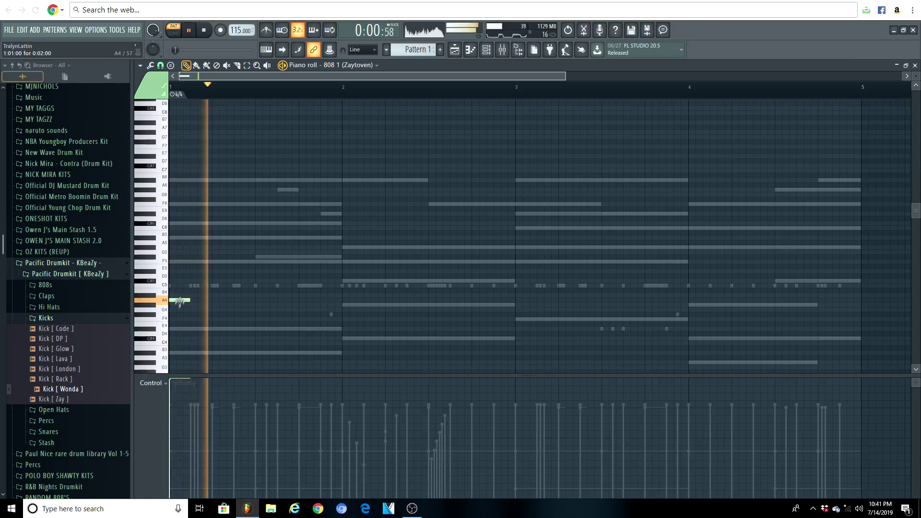
{"action": "key", "text": "space"}
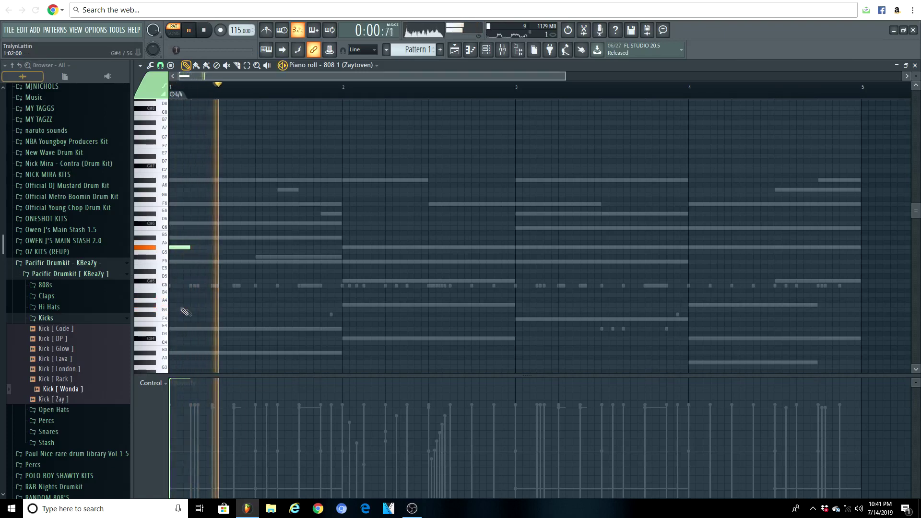
{"action": "left_click", "coordinate": [387, 247]}
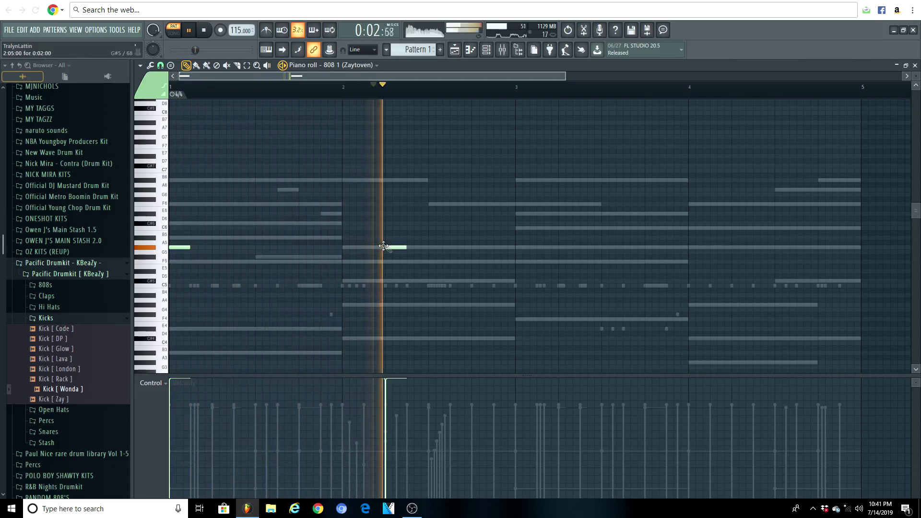
{"action": "left_click", "coordinate": [516, 261]}
{"action": "left_click", "coordinate": [527, 257]}
{"action": "key", "text": "space"}
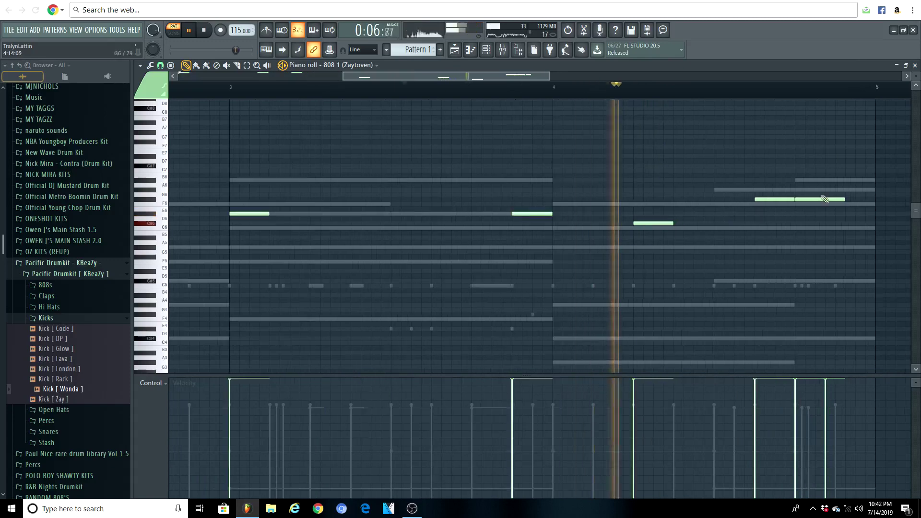
Step: Rework the 808's closing F#6 notes in bar 4 to start on steps 13, 14 and 15, with the last reaching the bar's end
{"action": "left_click", "coordinate": [825, 194]}
{"action": "right_click", "coordinate": [826, 195]}
{"action": "mouse_move", "coordinate": [833, 200]}
{"action": "left_mouse_down"}
{"action": "mouse_move", "coordinate": [823, 199]}
{"action": "mouse_move", "coordinate": [876, 200]}
{"action": "left_mouse_up"}
{"action": "left_click", "coordinate": [845, 200]}
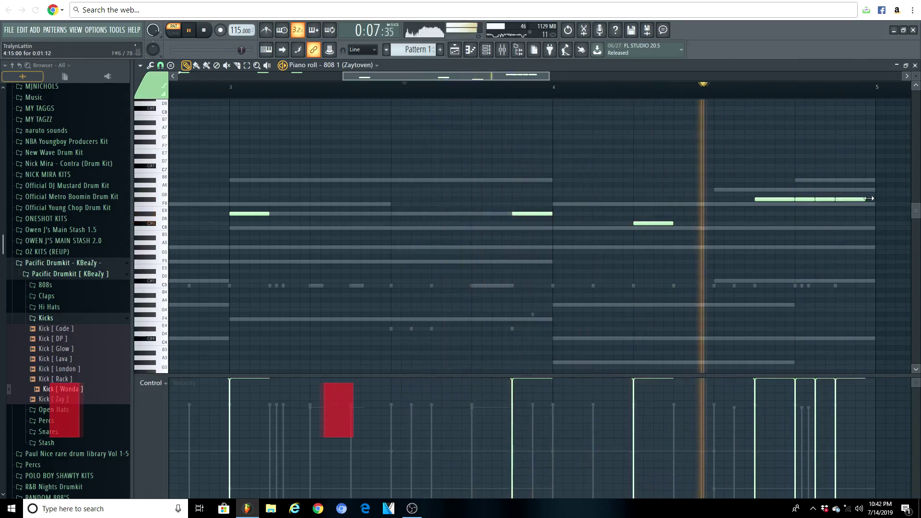
{"action": "key", "text": "space"}
Step: Transpose all 808 1 (Zaytoven) notes down two octaves and lengthen each one to meet the following note
{"action": "left_click", "coordinate": [487, 49]}
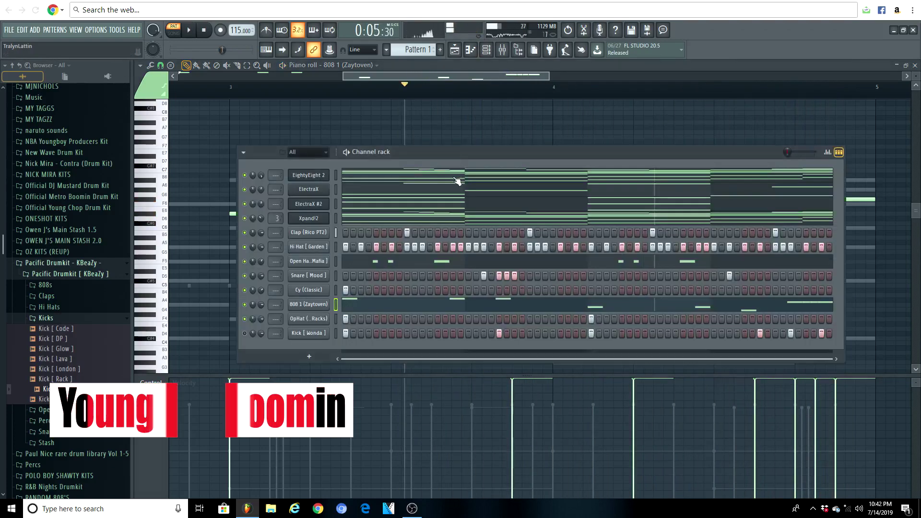
{"action": "left_click", "coordinate": [328, 304]}
{"action": "left_click", "coordinate": [356, 366]}
{"action": "left_click", "coordinate": [423, 303]}
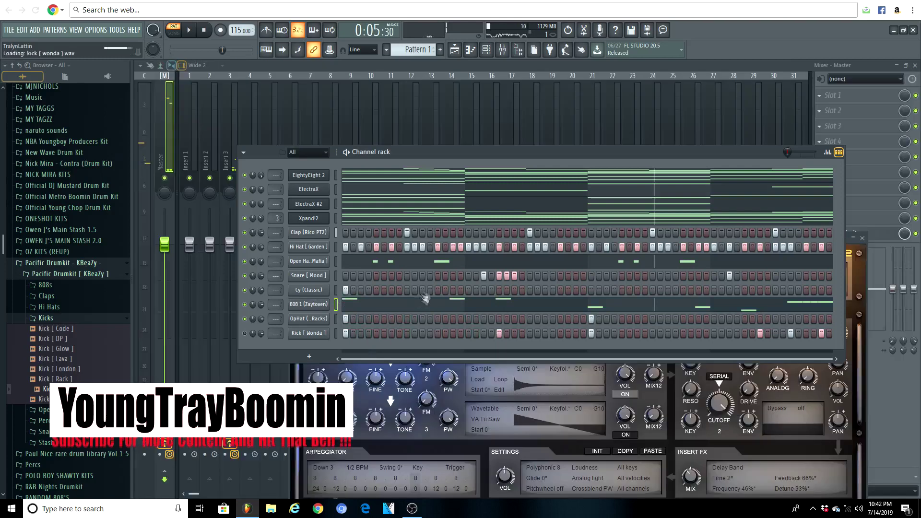
{"action": "left_click", "coordinate": [422, 303]}
{"action": "scroll", "coordinate": [511, 79], "scroll_direction": "down", "scroll_amount": 4}
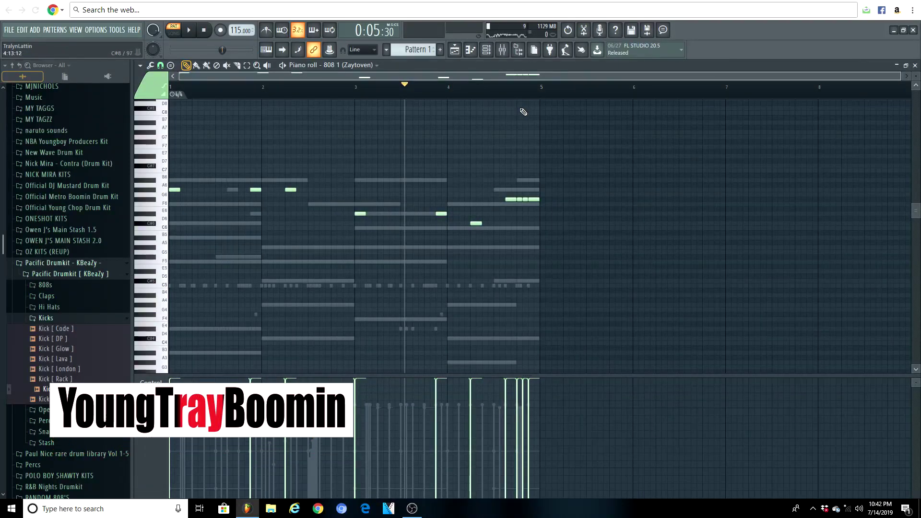
{"action": "key", "text": "ctrl+Down"}
Step: Delete the 808 1 (Zaytoven) sample's lead-in from 0:000 to 0:041 in Edison and load the trimmed audio back into its channel
{"action": "right_click", "coordinate": [316, 328]}
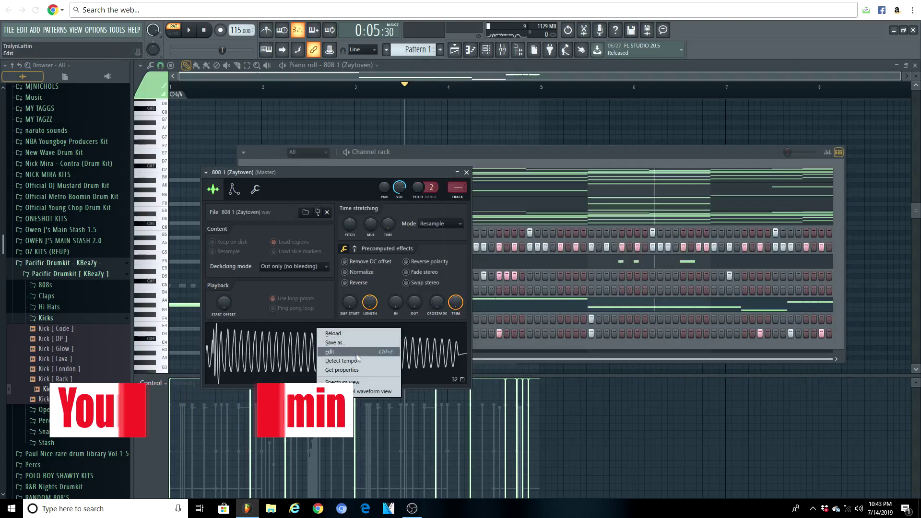
{"action": "left_click", "coordinate": [334, 350]}
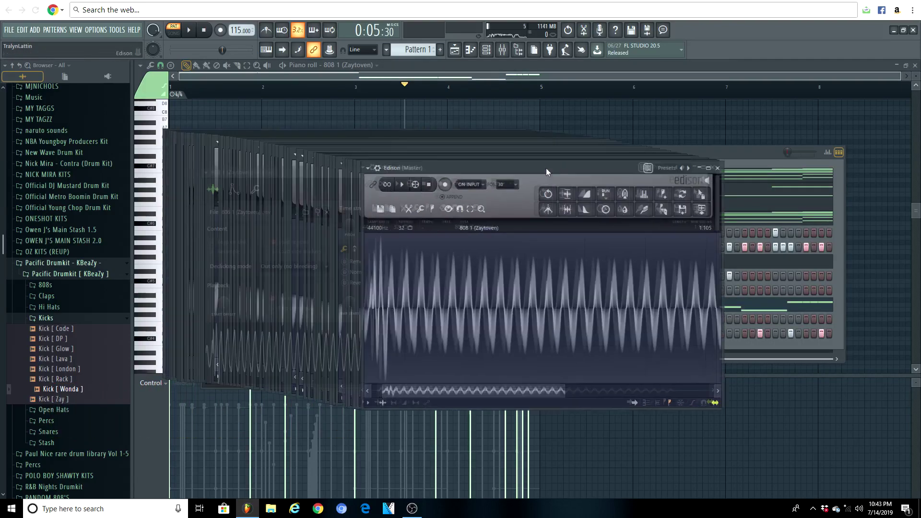
{"action": "scroll", "coordinate": [379, 333], "scroll_direction": "up", "scroll_amount": 3}
{"action": "scroll", "coordinate": [379, 332], "scroll_direction": "up", "scroll_amount": 6}
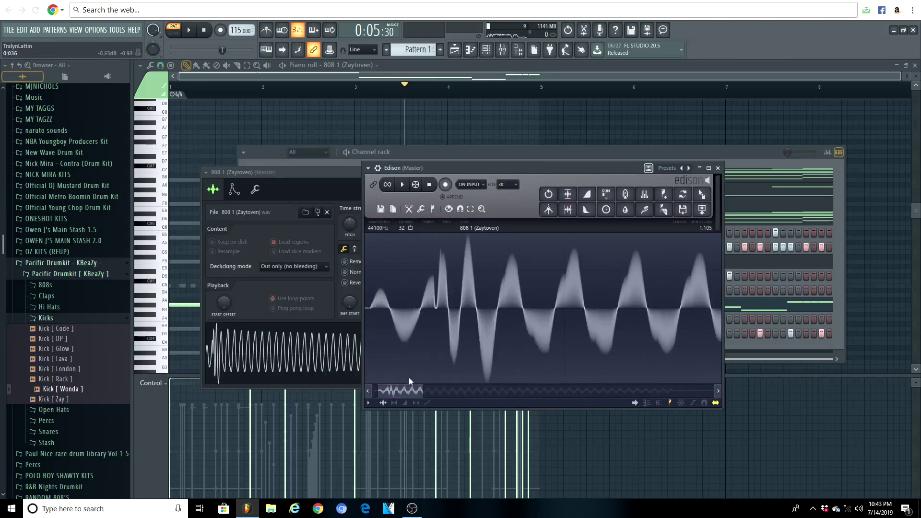
{"action": "scroll", "coordinate": [471, 319], "scroll_direction": "up", "scroll_amount": 5}
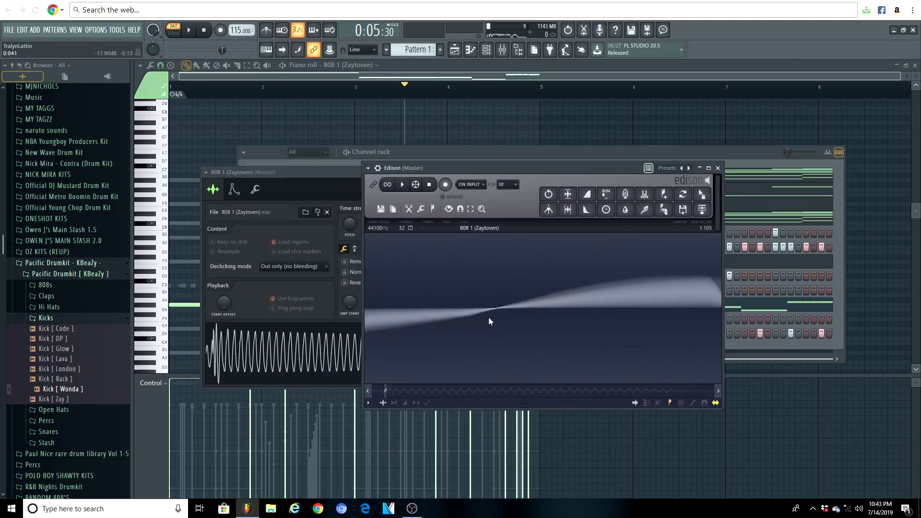
{"action": "left_click_drag", "start_coordinate": [510, 311], "coordinate": [367, 314]}
{"action": "scroll", "coordinate": [405, 315], "scroll_direction": "down", "scroll_amount": 4}
{"action": "scroll", "coordinate": [399, 318], "scroll_direction": "down", "scroll_amount": 6}
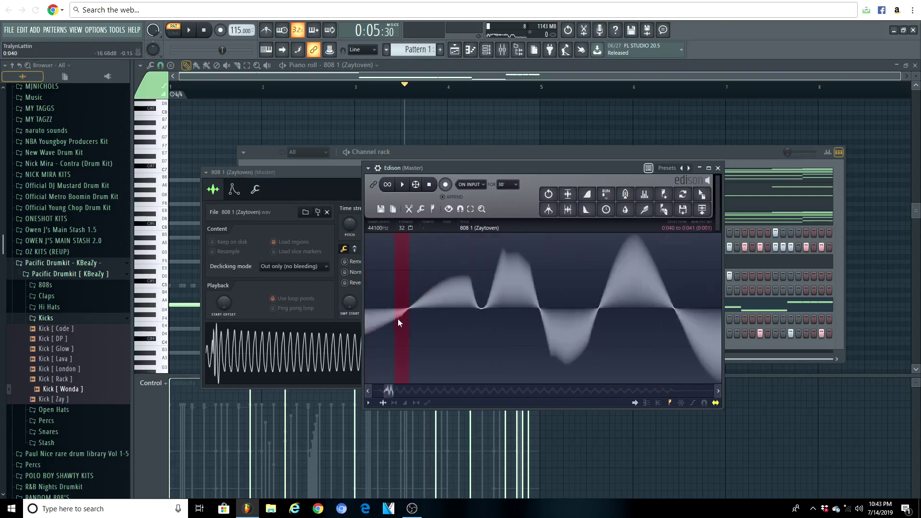
{"action": "left_click_drag", "start_coordinate": [394, 318], "coordinate": [259, 309]}
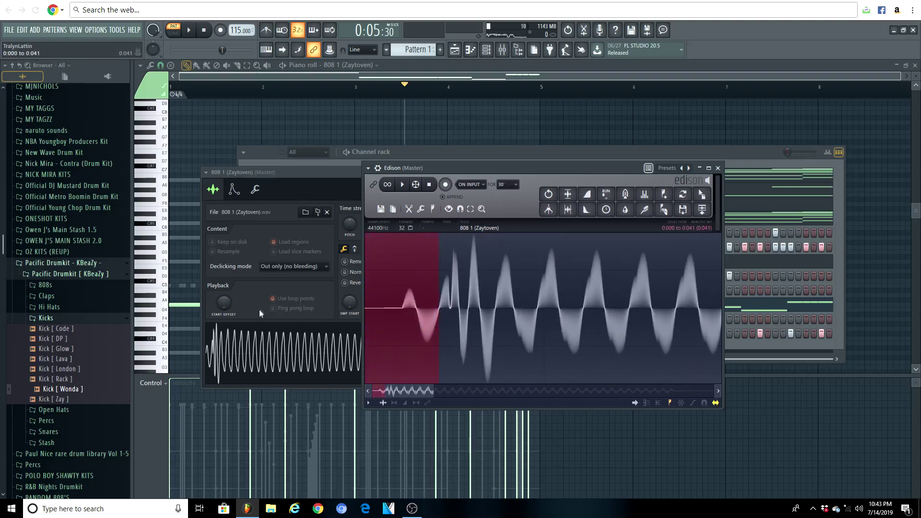
{"action": "left_click", "coordinate": [412, 211]}
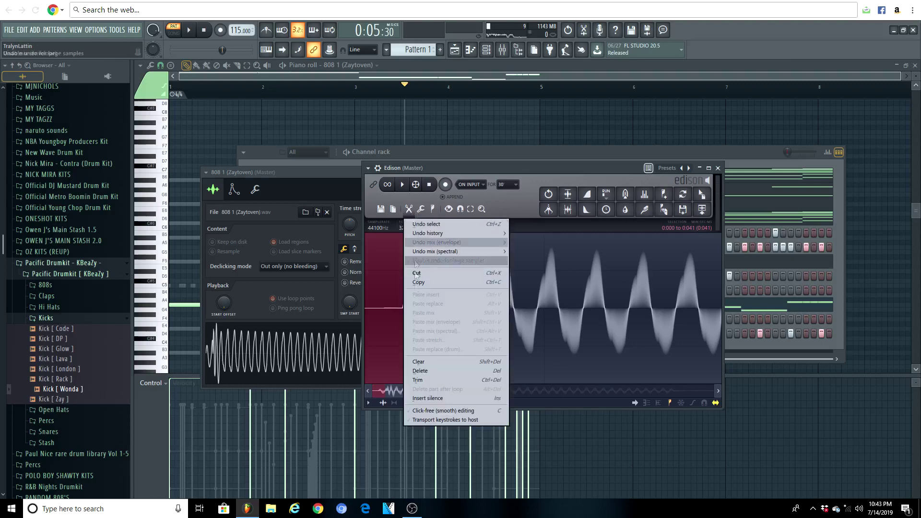
{"action": "left_click", "coordinate": [429, 372]}
{"action": "scroll", "coordinate": [455, 326], "scroll_direction": "down", "scroll_amount": 4}
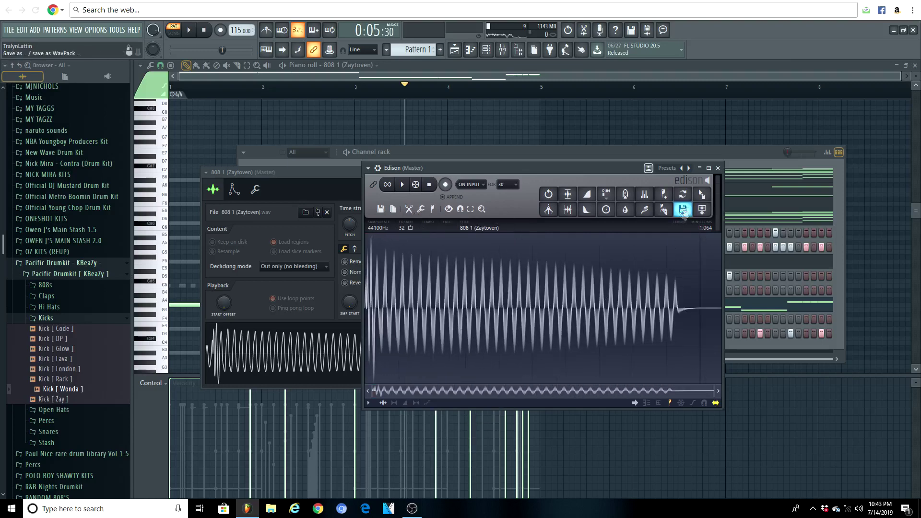
{"action": "left_click_drag", "start_coordinate": [691, 198], "coordinate": [400, 331]}
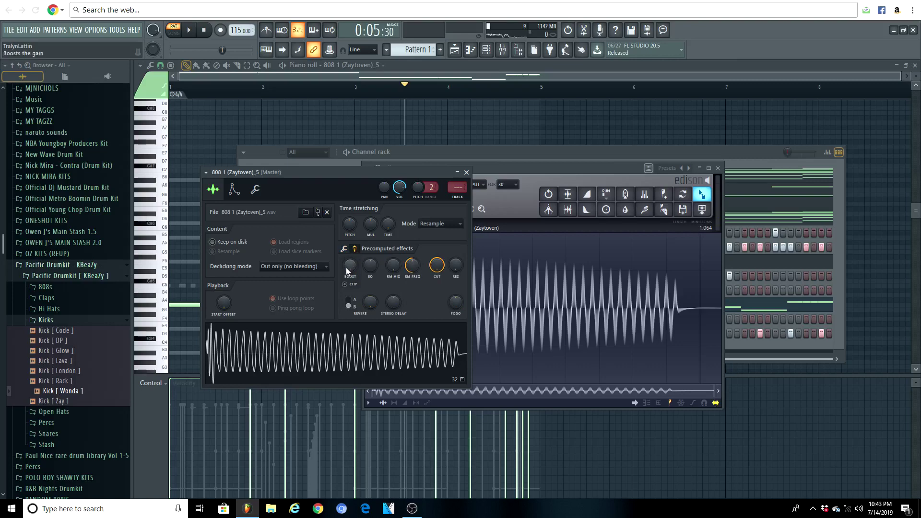
Step: Boost the 808 sample's gain, then transpose all its notes up one octave and play the pattern
{"action": "left_click_drag", "start_coordinate": [346, 267], "coordinate": [346, 259]}
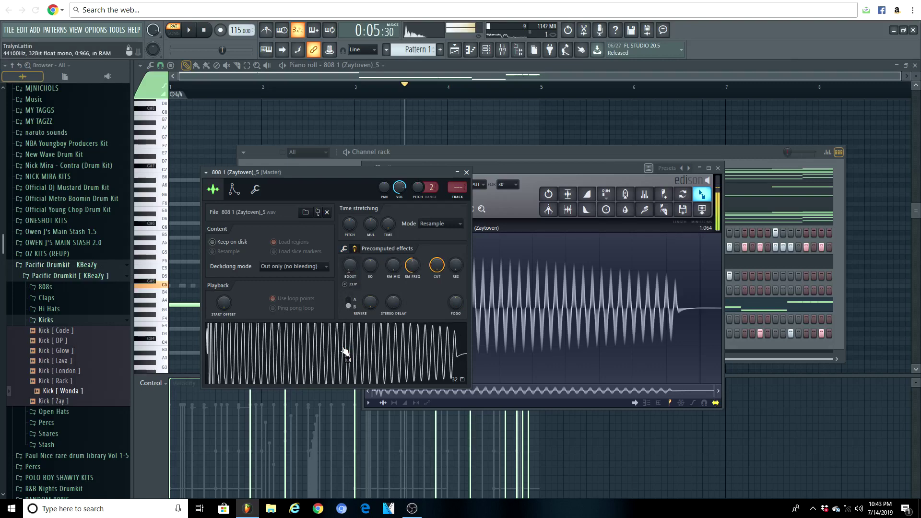
{"action": "left_click", "coordinate": [489, 85]}
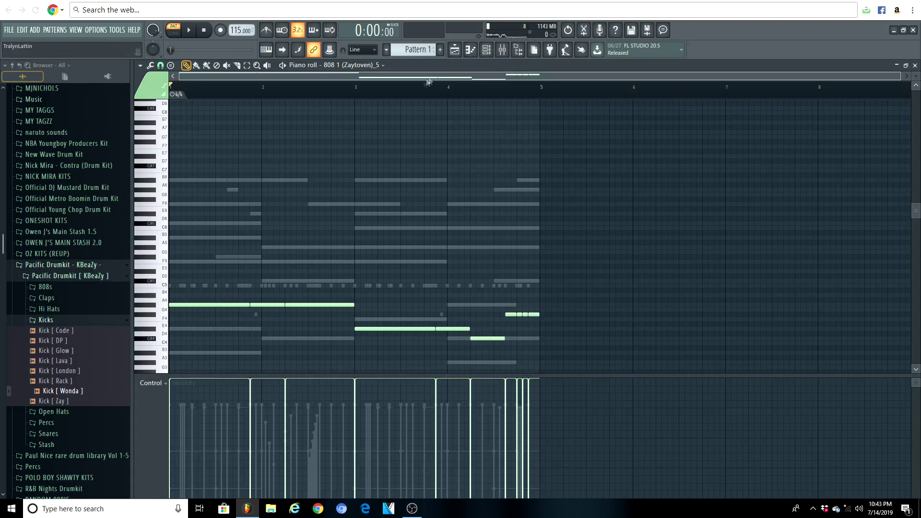
{"action": "key", "text": "space"}
{"action": "scroll", "coordinate": [431, 144], "scroll_direction": "down", "scroll_amount": 2}
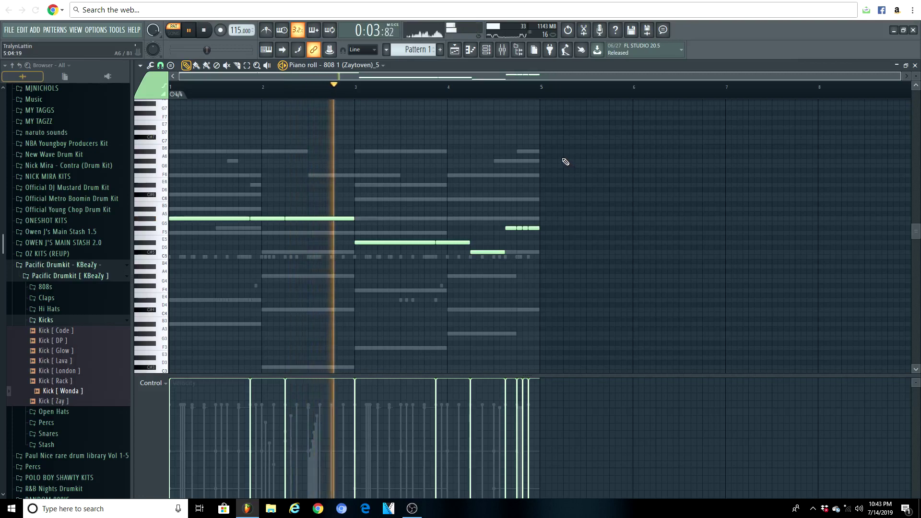
{"action": "key", "text": "space"}
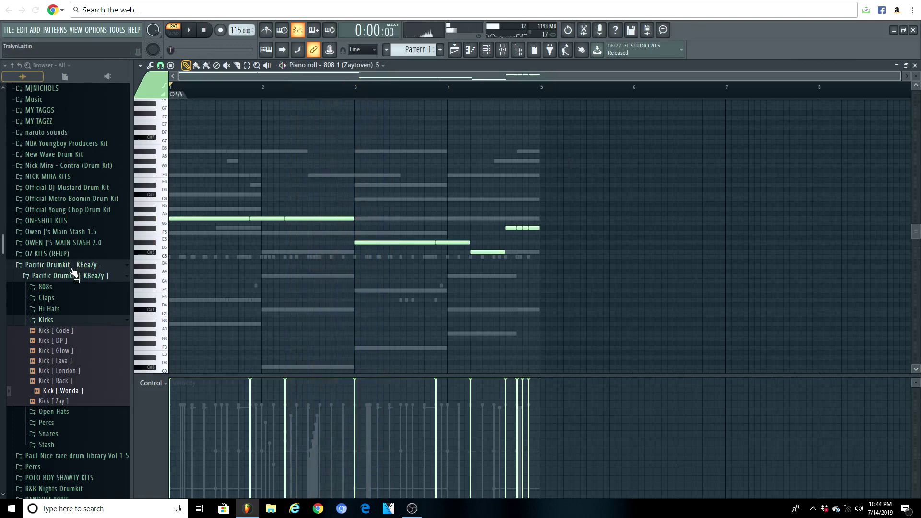
Step: Replace the 808 channel's sample with Pacific Drumkit's 808 [ Spinz ] and transpose its notes so the first sits on A#5
{"action": "left_click", "coordinate": [67, 317]}
{"action": "left_click", "coordinate": [61, 287]}
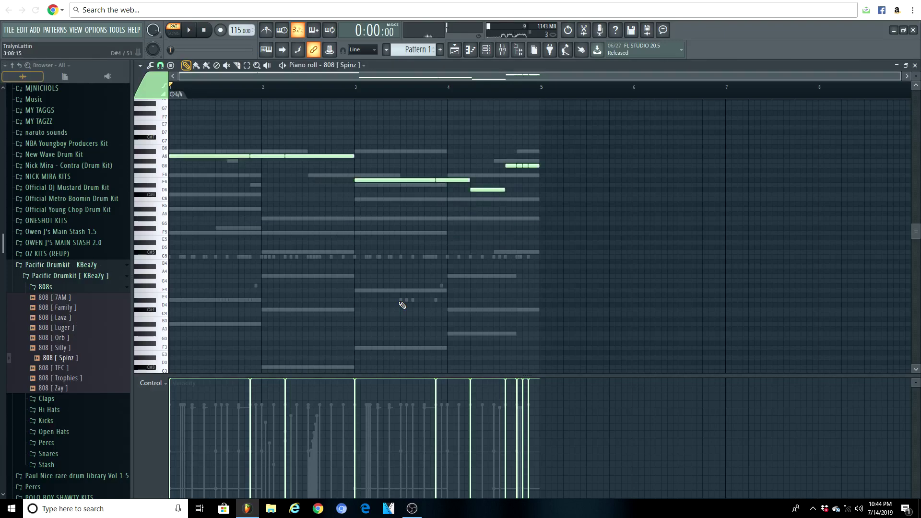
{"action": "key", "text": "space"}
{"action": "key", "text": "shift+Up"}
{"action": "key", "text": "space"}
{"action": "key", "text": "space"}
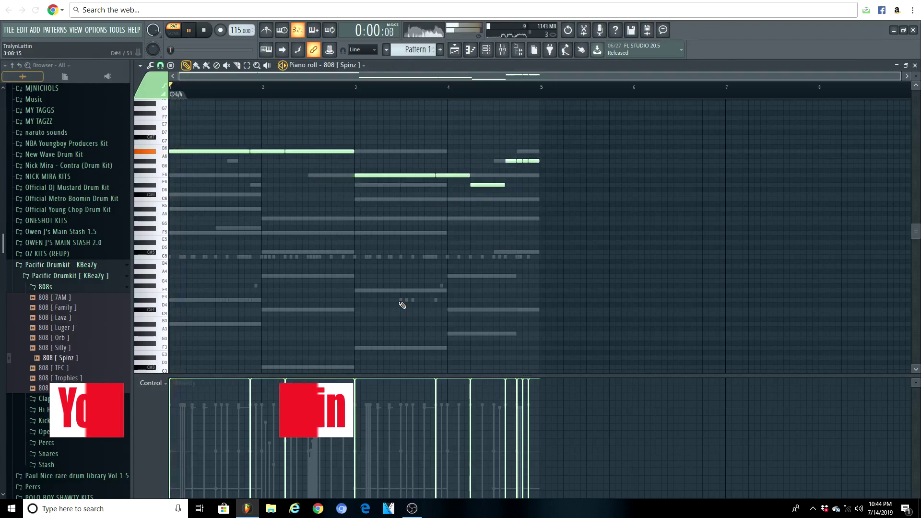
{"action": "scroll", "coordinate": [403, 305], "scroll_direction": "down", "scroll_amount": 1}
{"action": "key", "text": "ctrl+Down"}
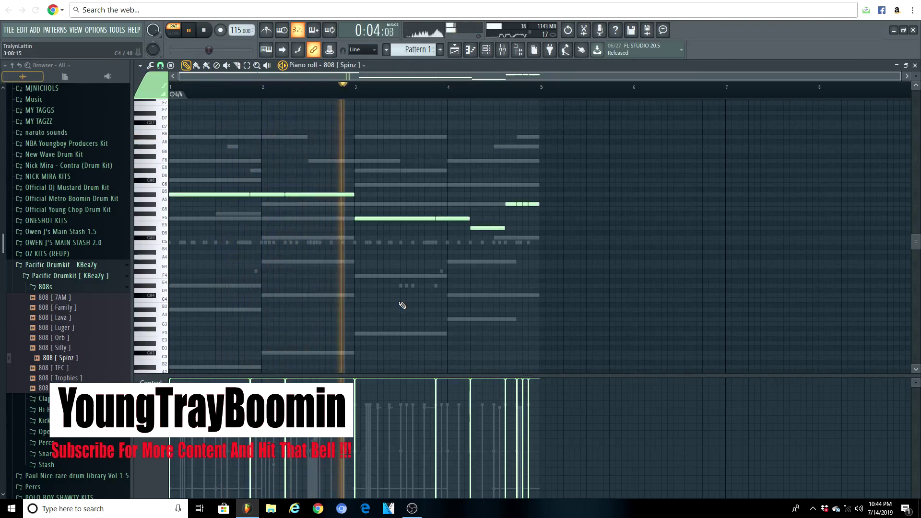
{"action": "left_click", "coordinate": [77, 266]}
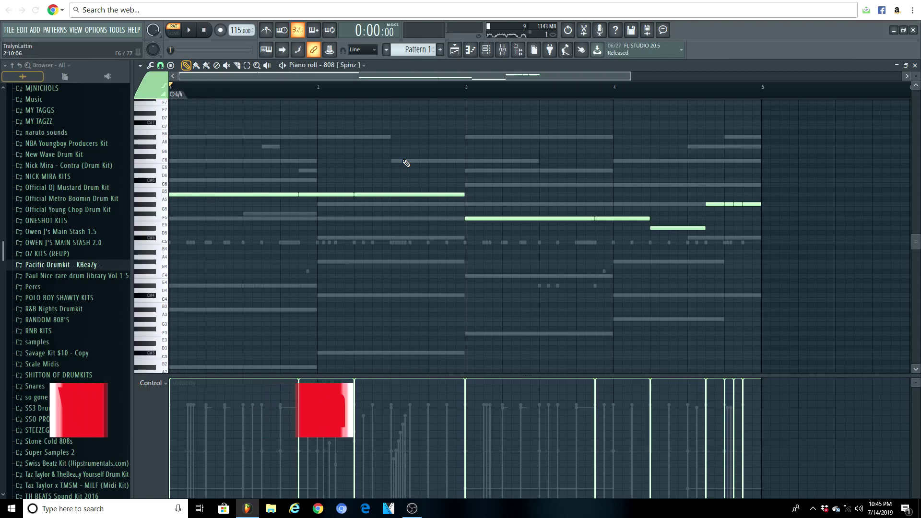
Step: Transpose all 808 [ Spinz ] notes down five semitones so the first sits on F5
{"action": "key", "text": "Down"}
{"action": "key", "text": "Down"}
{"action": "key", "text": "Down"}
{"action": "key", "text": "Down"}
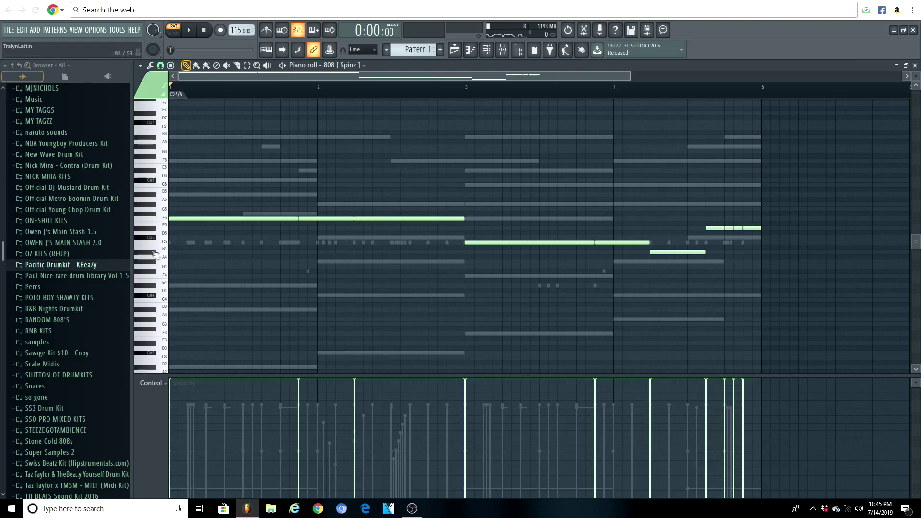
Step: Transpose all EightyEight 2 notes down five semitones
{"action": "left_click", "coordinate": [487, 50]}
{"action": "left_click", "coordinate": [348, 174]}
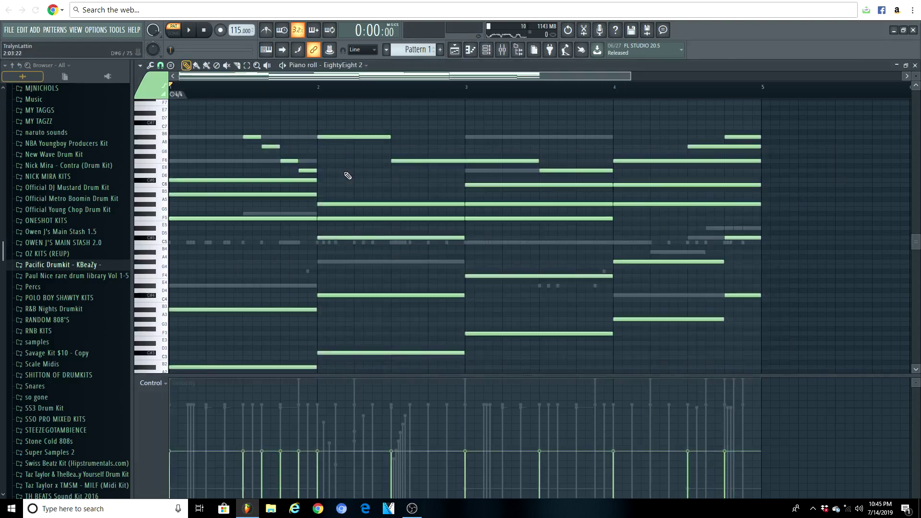
{"action": "key", "text": "Down"}
{"action": "key", "text": "Down"}
{"action": "key", "text": "Down"}
{"action": "key", "text": "Down"}
{"action": "key", "text": "Down"}
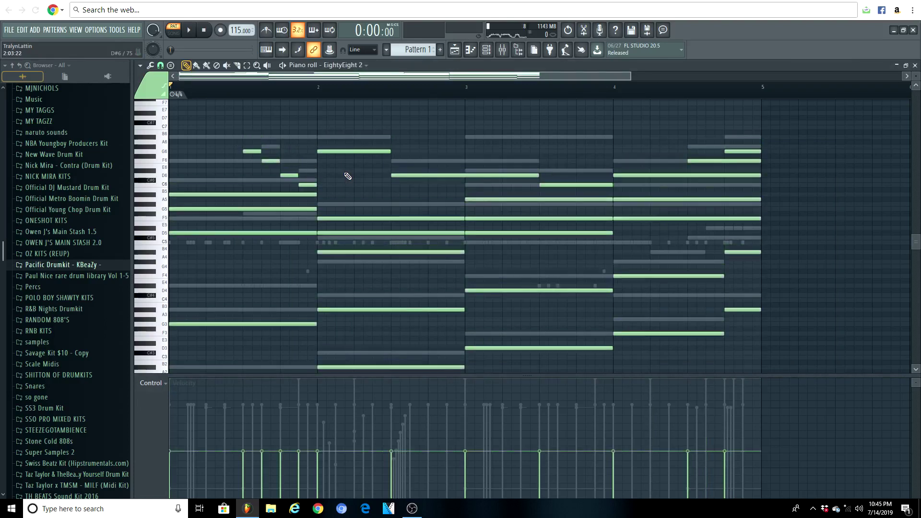
Step: Transpose all notes of the first ElectraX channel down five semitones
{"action": "left_click", "coordinate": [487, 51]}
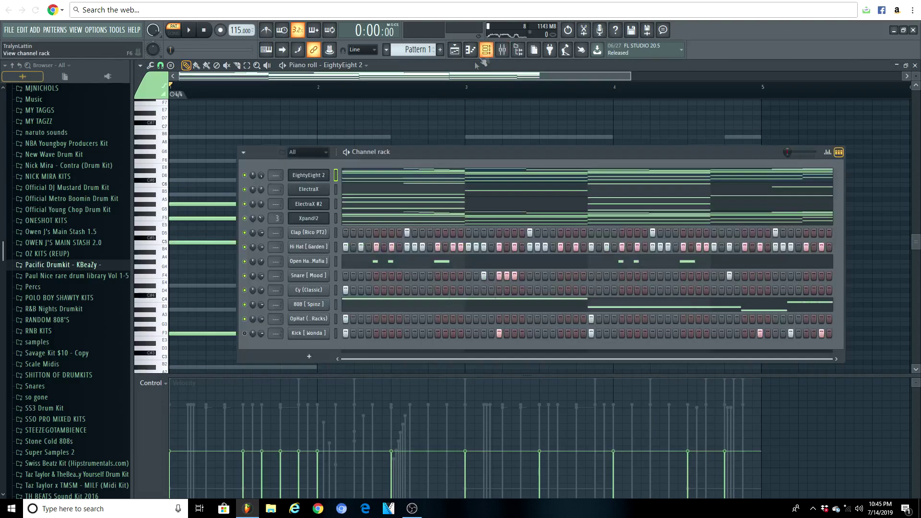
{"action": "left_click", "coordinate": [387, 190]}
{"action": "key", "text": "Down"}
{"action": "key", "text": "Down"}
{"action": "key", "text": "Down"}
{"action": "key", "text": "Down"}
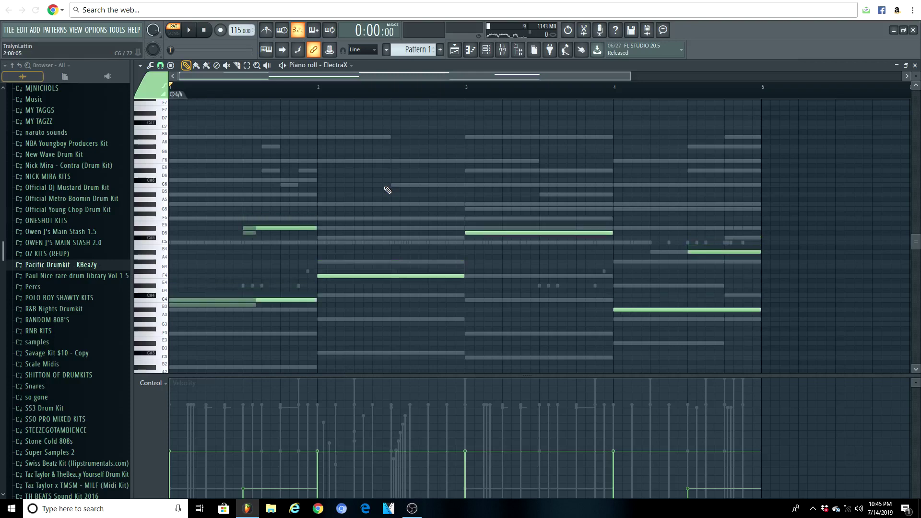
Step: Transpose all ElectraX #2 notes down five semitones
{"action": "left_click", "coordinate": [487, 50]}
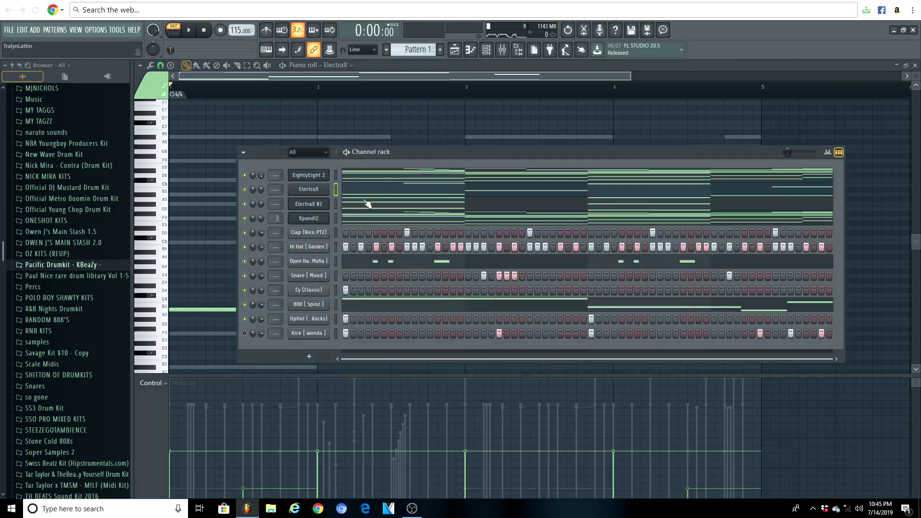
{"action": "left_click", "coordinate": [363, 204]}
{"action": "key", "text": "Down"}
{"action": "key", "text": "Down"}
{"action": "key", "text": "Down"}
{"action": "key", "text": "Down"}
{"action": "key", "text": "Down"}
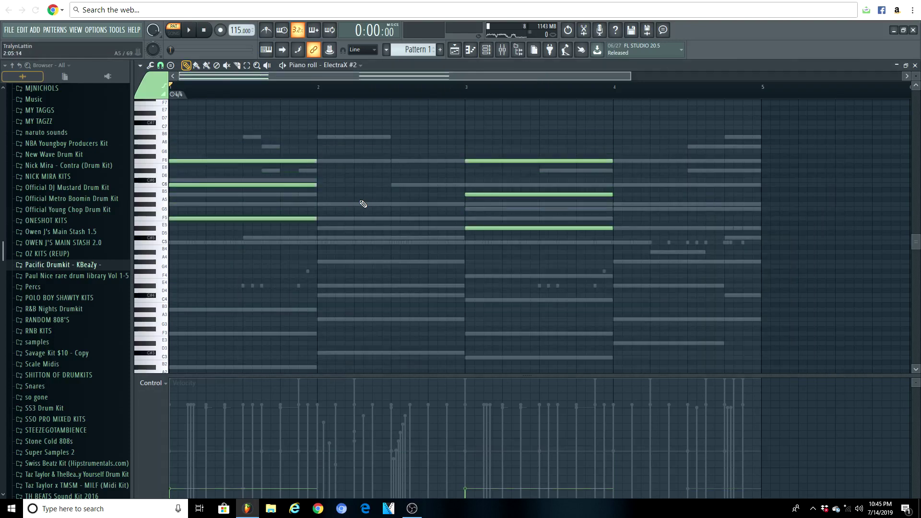
Step: Transpose all Xpand!2 notes down five semitones
{"action": "left_click", "coordinate": [492, 50]}
{"action": "left_click", "coordinate": [378, 216]}
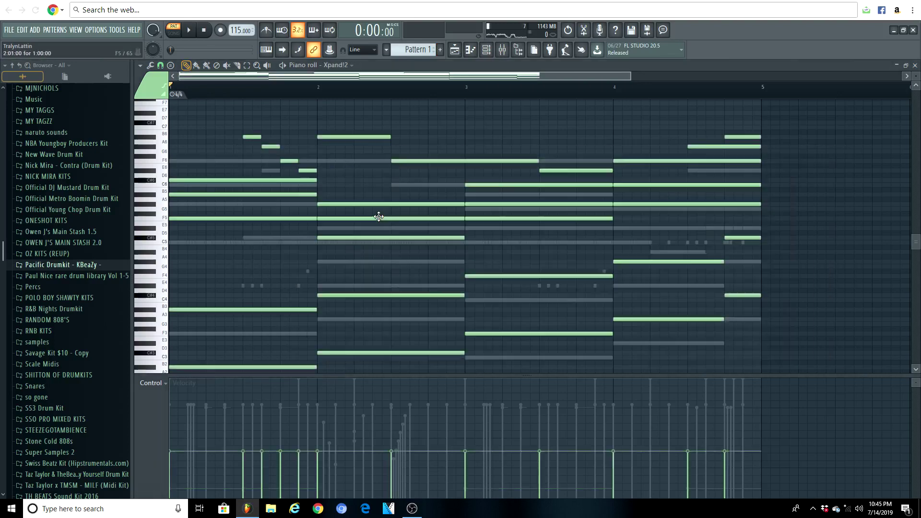
{"action": "key", "text": "Down"}
{"action": "key", "text": "Down"}
{"action": "key", "text": "Down"}
{"action": "key", "text": "Down"}
{"action": "key", "text": "Down"}
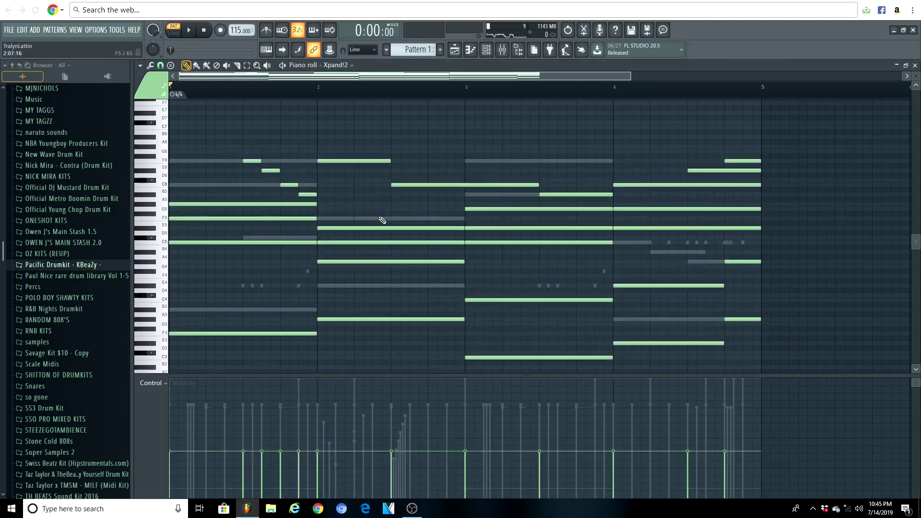
Step: Play the pattern and lower the 808 [ Spinz ] channel volume to 55%
{"action": "key", "text": "space"}
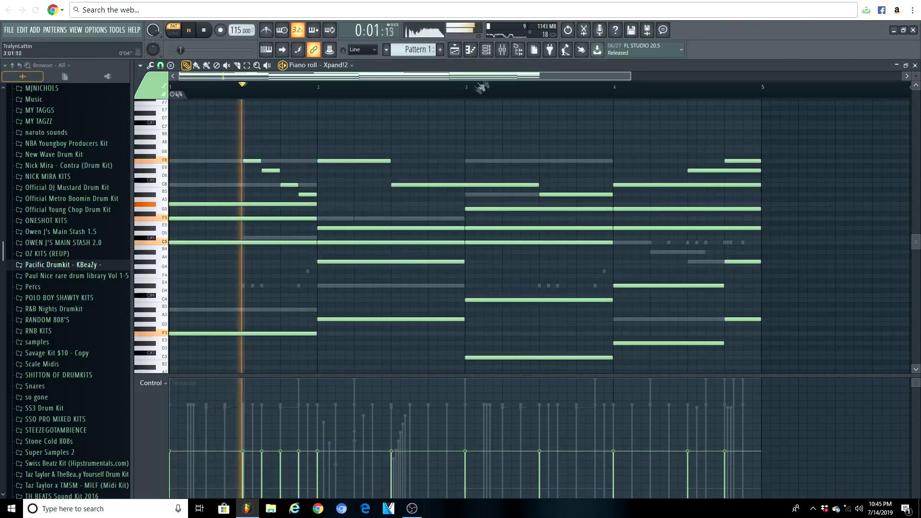
{"action": "left_click", "coordinate": [489, 50]}
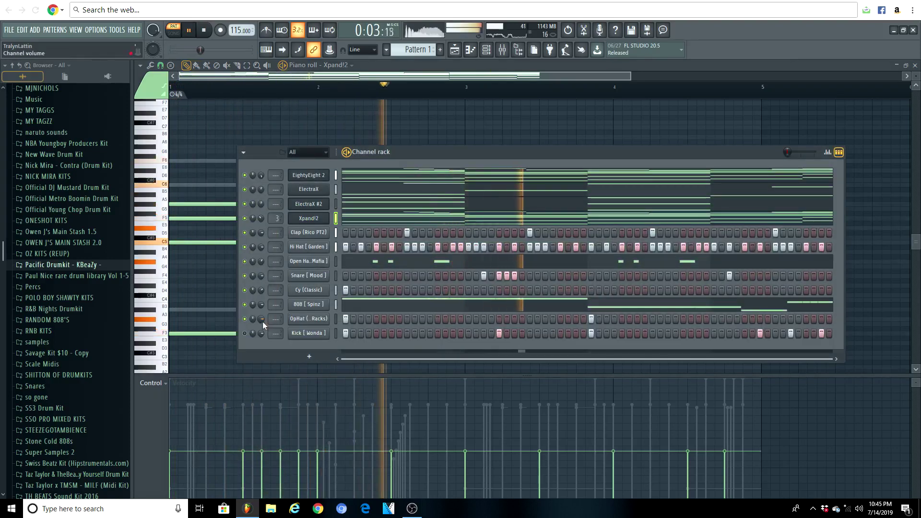
{"action": "left_click_drag", "start_coordinate": [261, 306], "coordinate": [261, 326]}
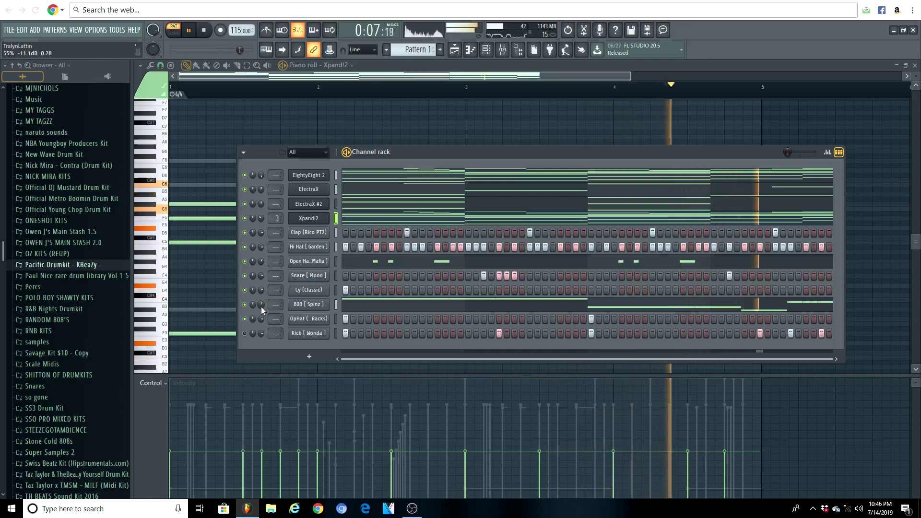
Step: Raise the 808's third note to G#5, end it at bar 2's step 13, and add a C6 note filling the bar's remainder
{"action": "left_click", "coordinate": [365, 305]}
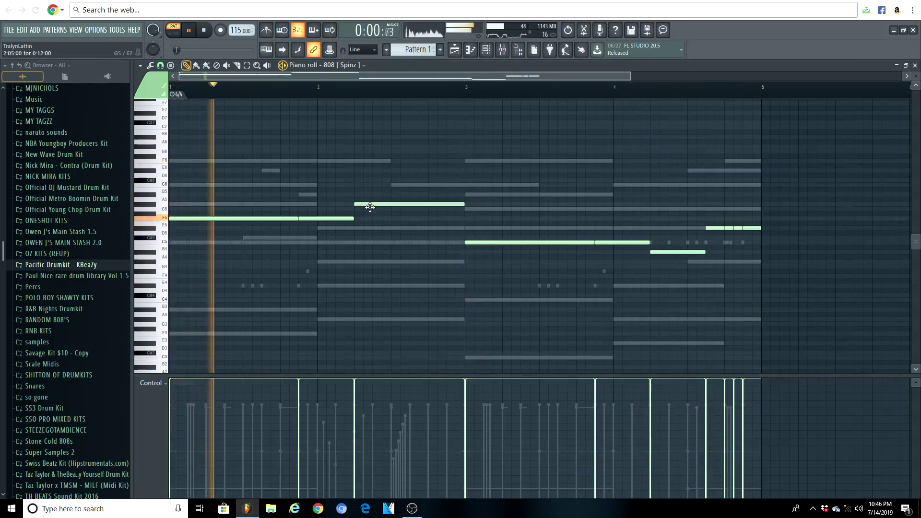
{"action": "left_click_drag", "start_coordinate": [465, 204], "coordinate": [427, 205]}
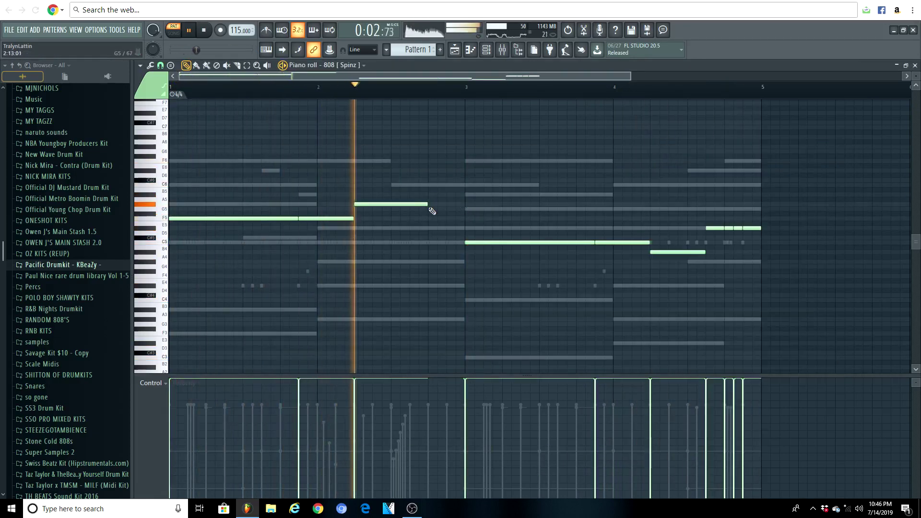
{"action": "left_click", "coordinate": [428, 185]}
{"action": "left_click_drag", "start_coordinate": [501, 186], "coordinate": [465, 186]}
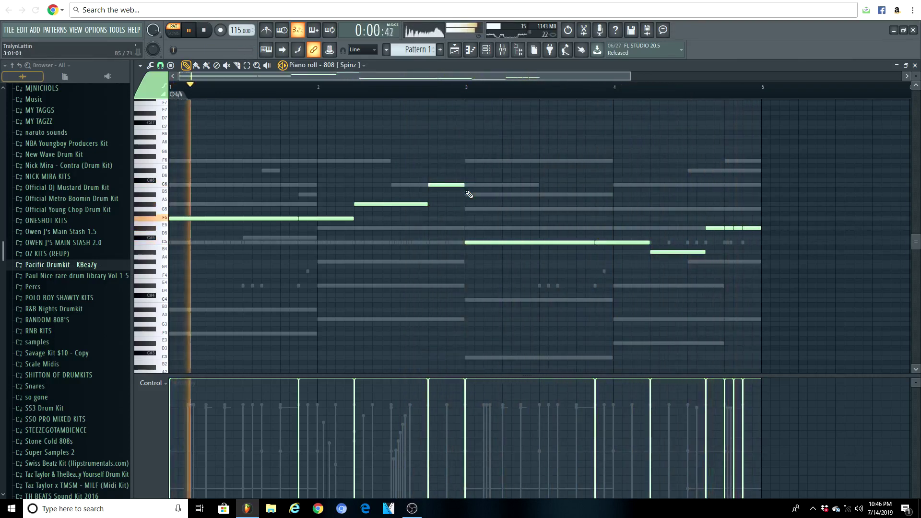
Step: Shorten bar 2's C6 808 note to two steps, add D#5 at step 15, and raise bar 4's step 5 note to G5
{"action": "left_click_drag", "start_coordinate": [462, 185], "coordinate": [446, 190]}
{"action": "left_click", "coordinate": [456, 209]}
{"action": "key", "text": "space"}
{"action": "key", "text": "space"}
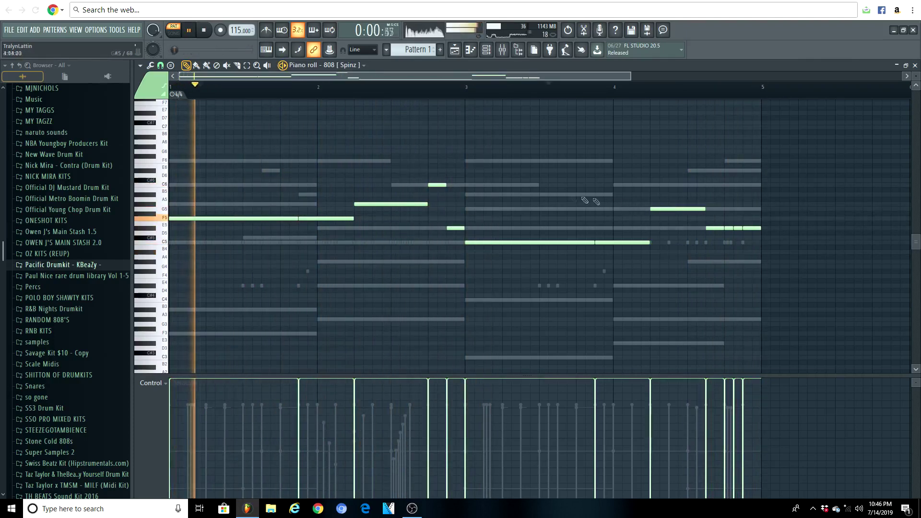
Step: Inspect the Kick [ Wonda ] notes in the piano roll against the other channels while the pattern plays, and stop playback
{"action": "left_click", "coordinate": [486, 49]}
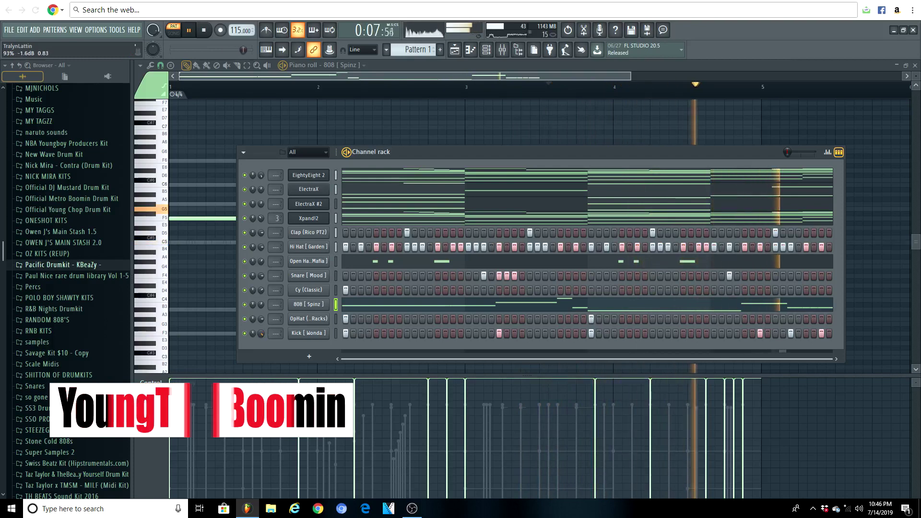
{"action": "right_click", "coordinate": [305, 334]}
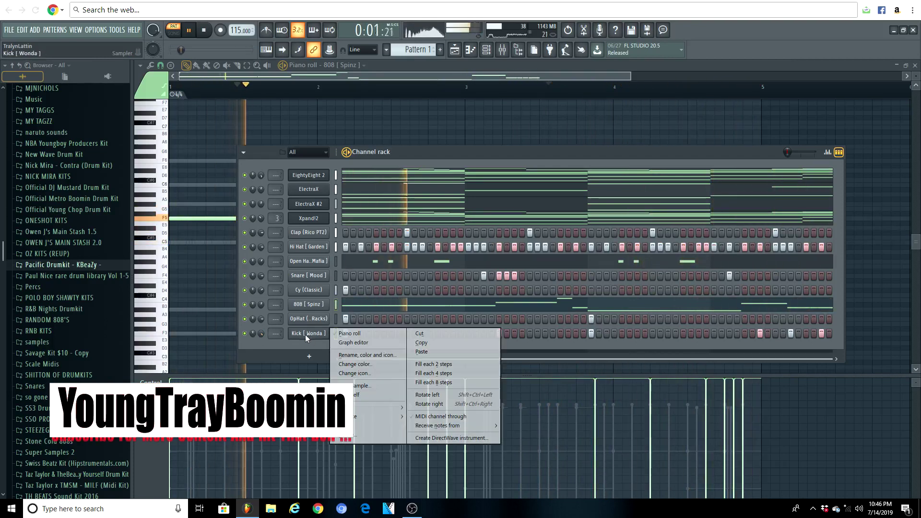
{"action": "left_click", "coordinate": [349, 334]}
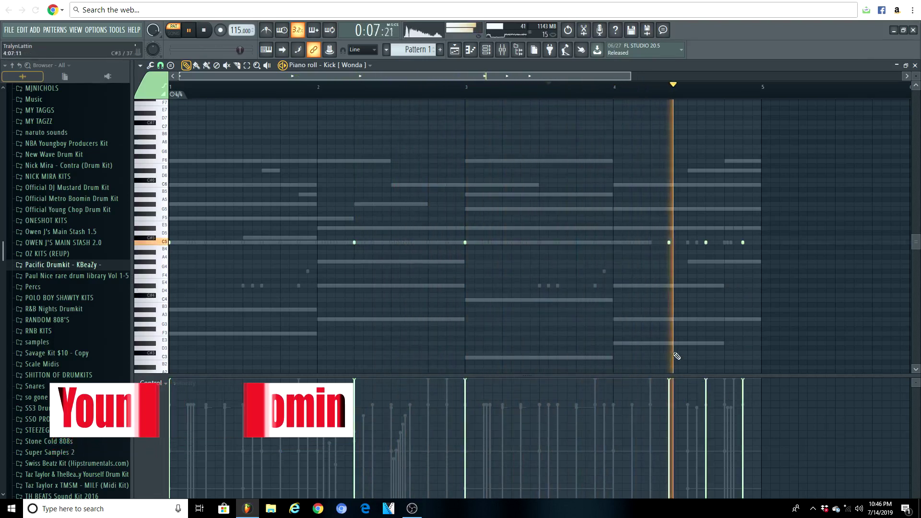
{"action": "key", "text": "space"}
Step: Move Xpand!2 above ElectraX #2 in the channel rack and route all channels to consecutive mixer tracks starting at Insert 1
{"action": "left_click", "coordinate": [486, 49]}
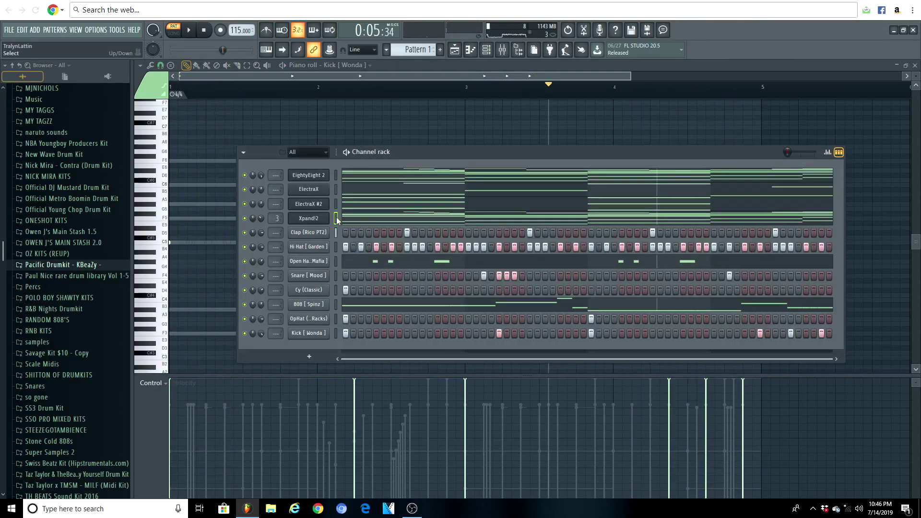
{"action": "key", "text": "alt+Up"}
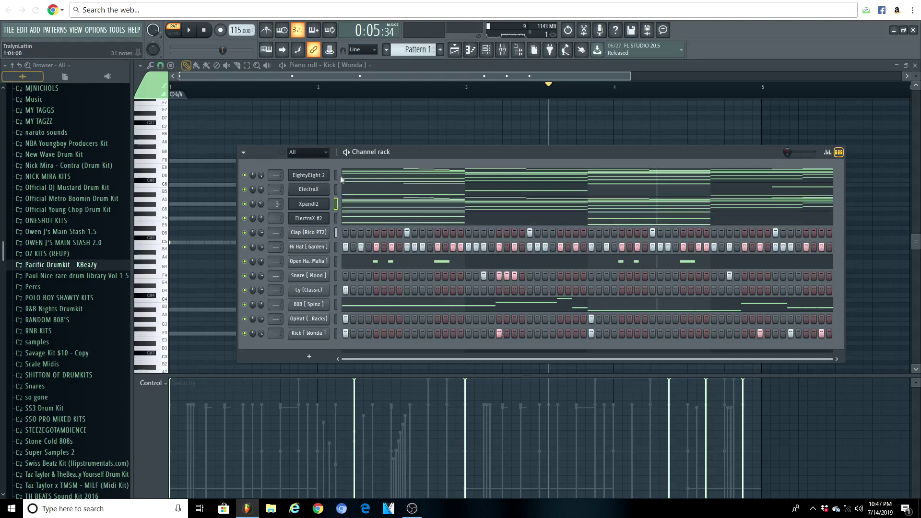
{"action": "left_click", "coordinate": [501, 49]}
{"action": "right_click", "coordinate": [188, 160]}
{"action": "mouse_move", "coordinate": [241, 151]}
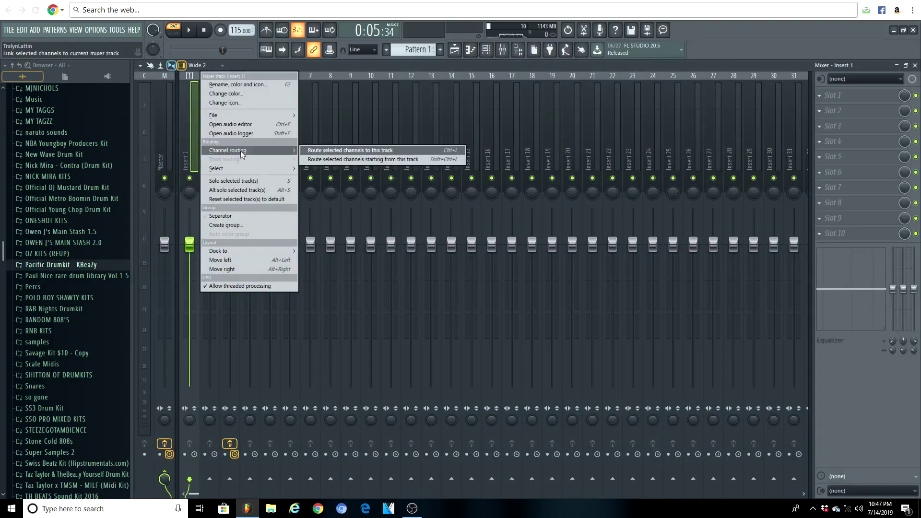
{"action": "left_click", "coordinate": [345, 159]}
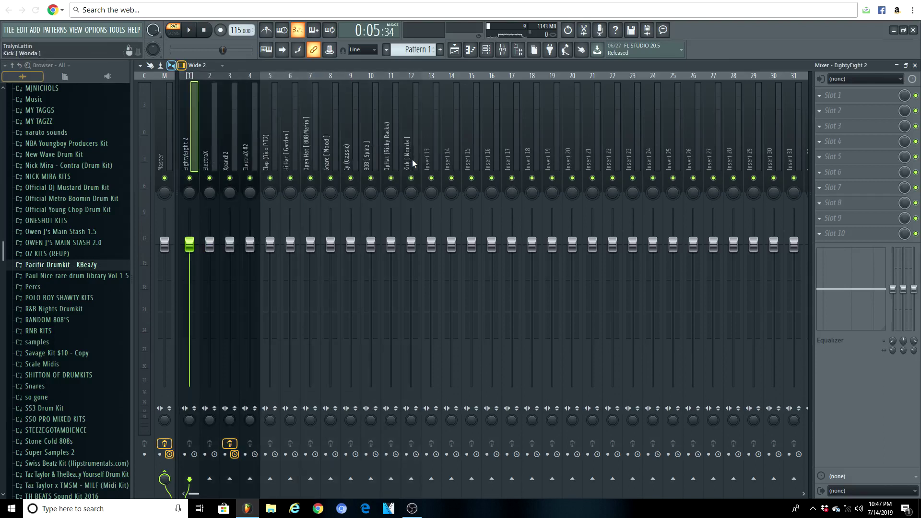
Step: Select mixer tracks 1 to 12 and lower their volume faders together to nearly the minimum
{"action": "left_click_drag", "start_coordinate": [413, 163], "coordinate": [190, 161]}
{"action": "left_click_drag", "start_coordinate": [370, 243], "coordinate": [371, 386]}
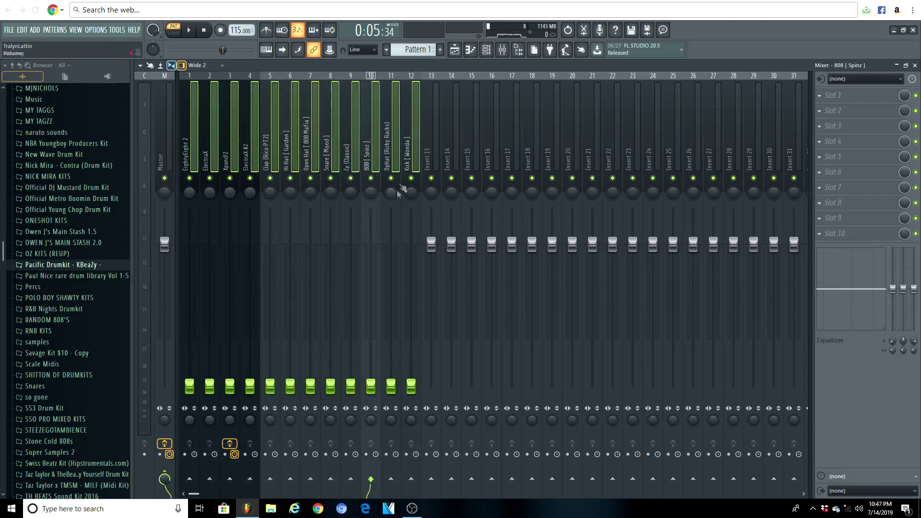
Step: Raise the Kick [ Wonda ] mixer fader to -7.4 dB and the 808 [ Spinz ] fader to -8.1 dB during playback
{"action": "left_click", "coordinate": [411, 156]}
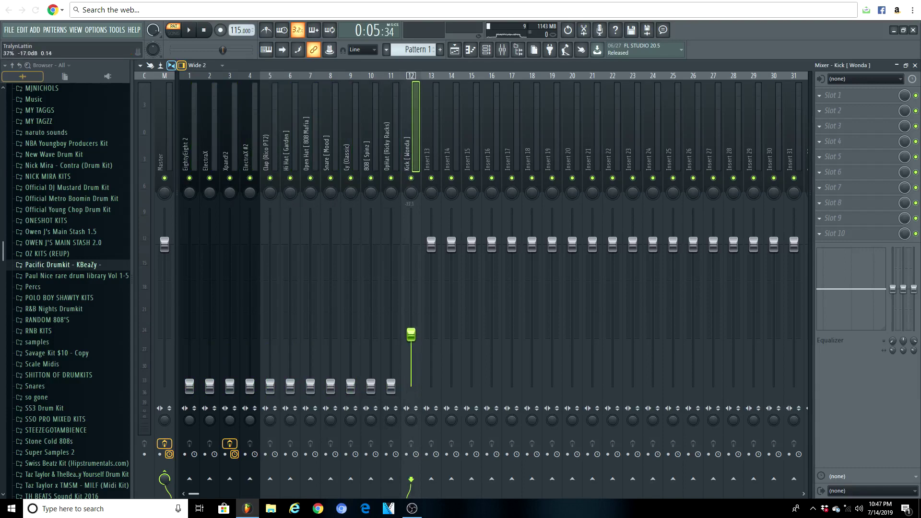
{"action": "left_click", "coordinate": [487, 50]}
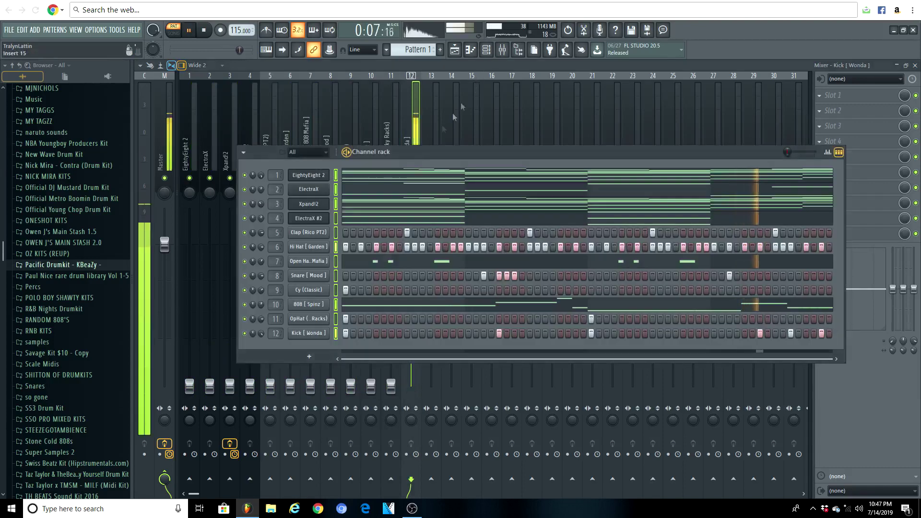
{"action": "left_click_drag", "start_coordinate": [369, 388], "coordinate": [368, 298]}
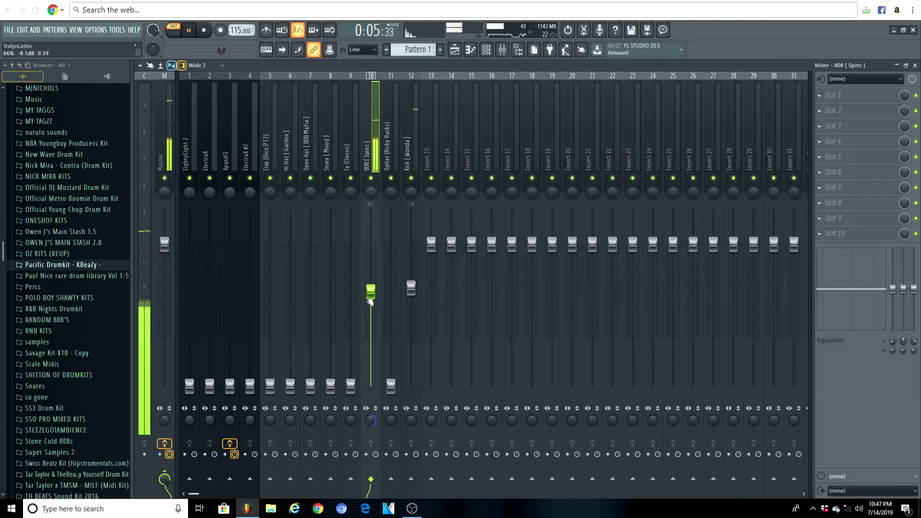
Step: Raise the mixer faders for the Clap to -3.8 dB, Hi Hat to -6.5 dB, Open Hat to -6.4 dB and Snare to -3.7 dB
{"action": "left_click_drag", "start_coordinate": [270, 388], "coordinate": [290, 283]}
{"action": "left_click", "coordinate": [486, 50]}
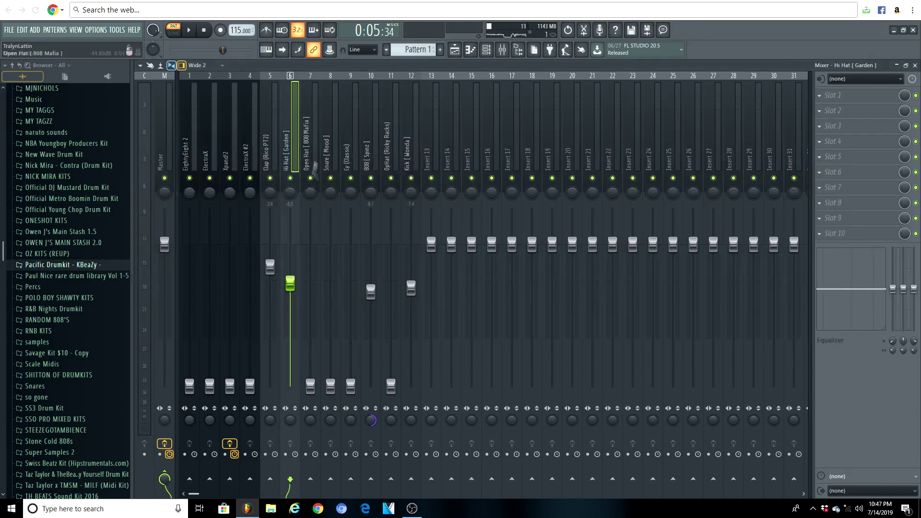
{"action": "left_click_drag", "start_coordinate": [310, 386], "coordinate": [310, 282]}
{"action": "left_click_drag", "start_coordinate": [330, 387], "coordinate": [330, 276]}
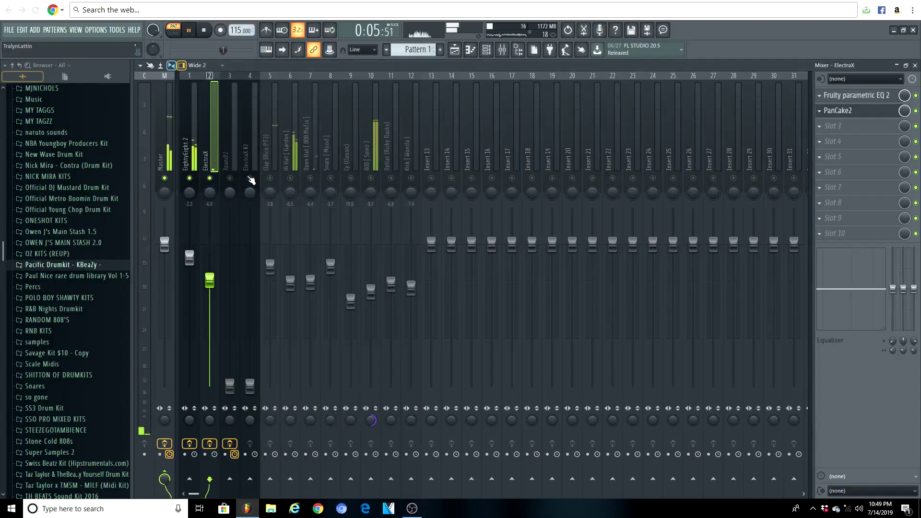
Step: Cut the low-shelf EQ band at 90 Hz to -18.0 on the EightyEight 2 and ElectraX mixer tracks, and unmute the drum tracks
{"action": "left_click", "coordinate": [231, 170]}
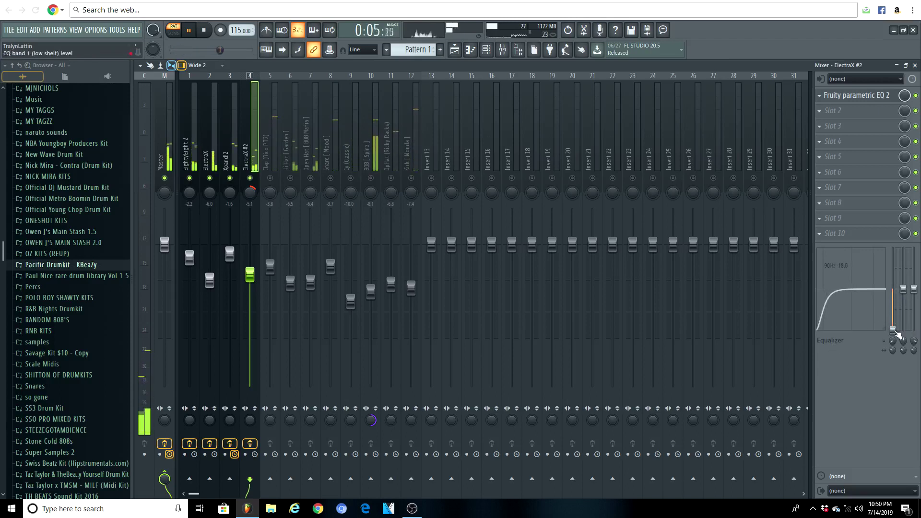
{"action": "key", "text": "Left"}
{"action": "key", "text": "Left"}
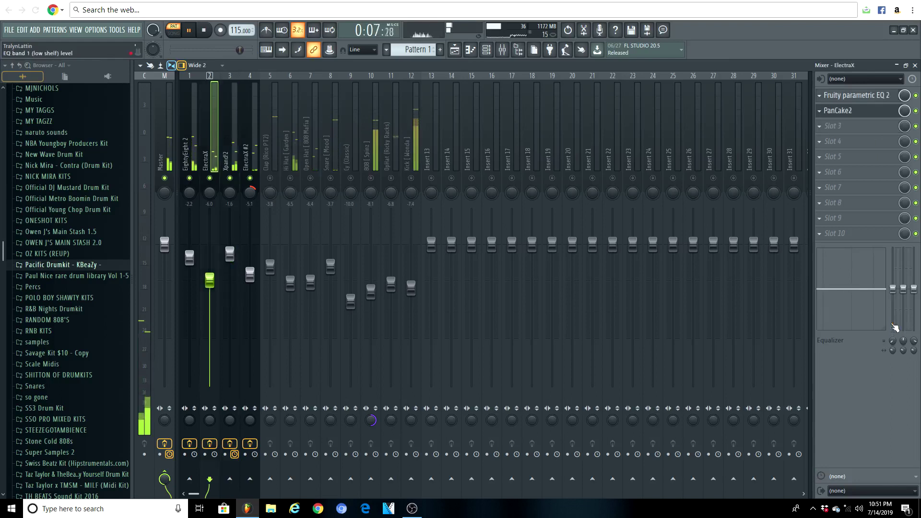
{"action": "key", "text": "Left"}
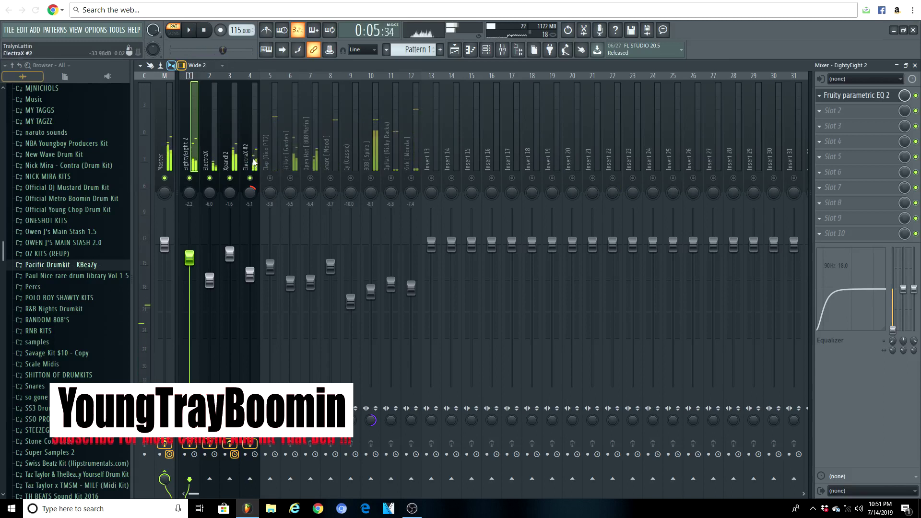
{"action": "left_click", "coordinate": [250, 179]}
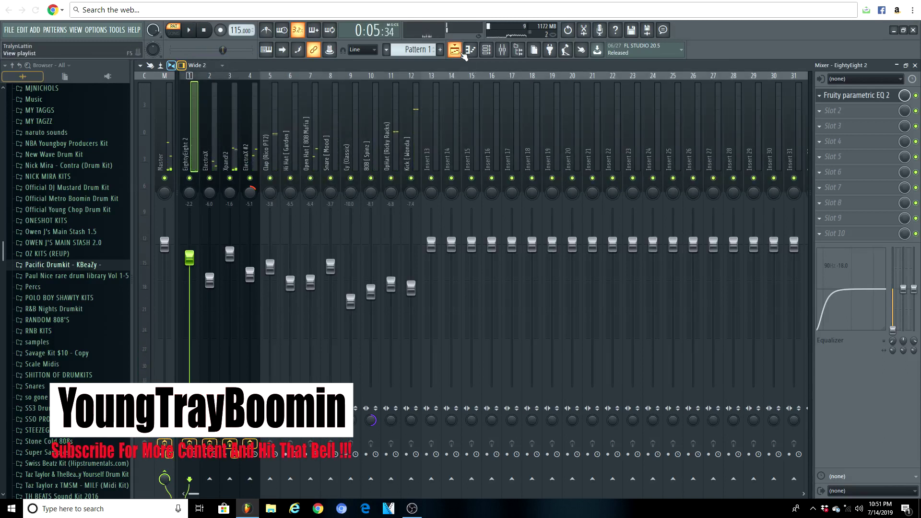
Step: Split Pattern 1 by channel into separate patterns in the playlist
{"action": "left_click", "coordinate": [456, 51]}
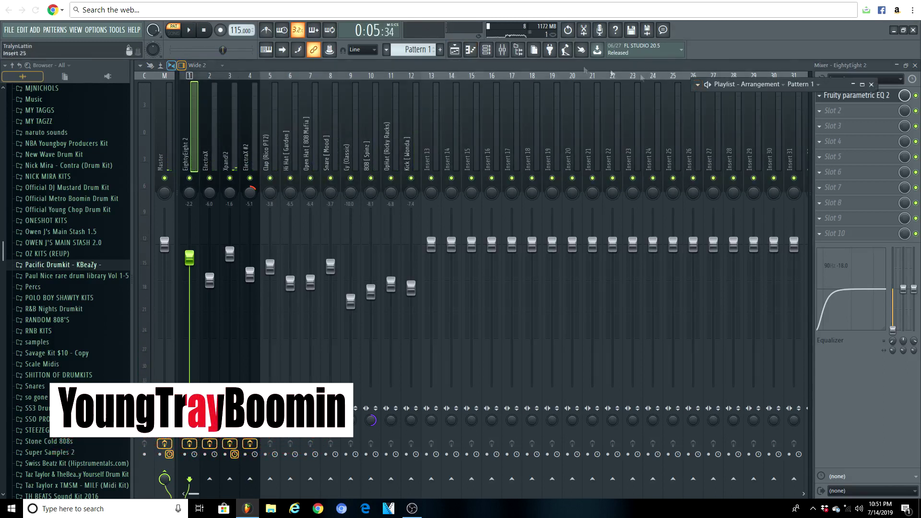
{"action": "left_click", "coordinate": [386, 49]}
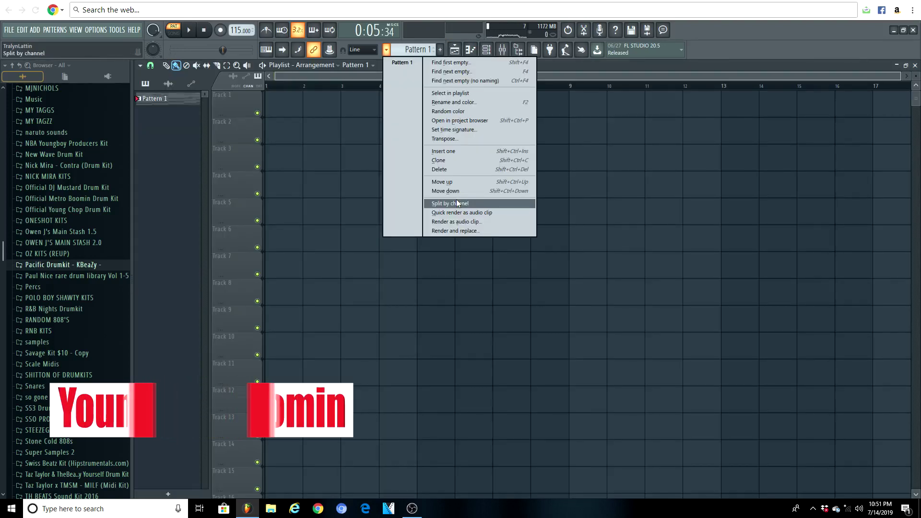
{"action": "left_click", "coordinate": [457, 201]}
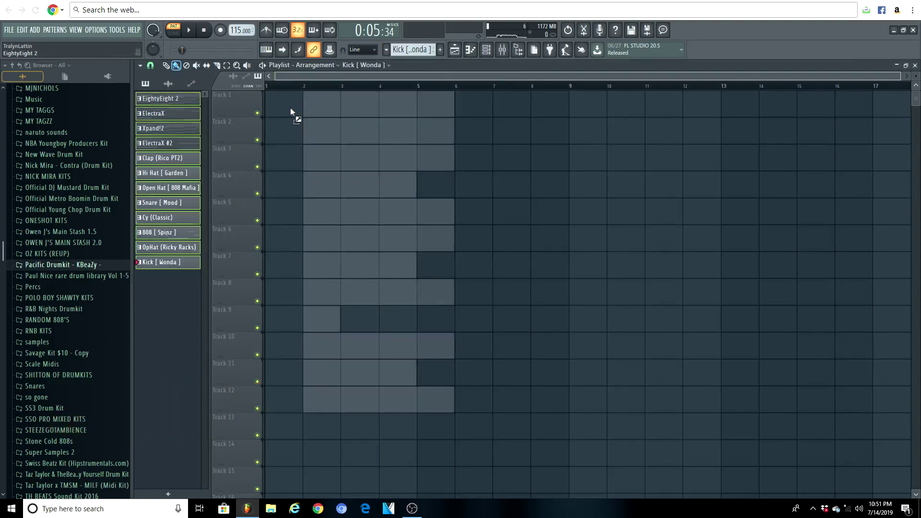
{"action": "scroll", "coordinate": [323, 89], "scroll_direction": "down", "scroll_amount": 2}
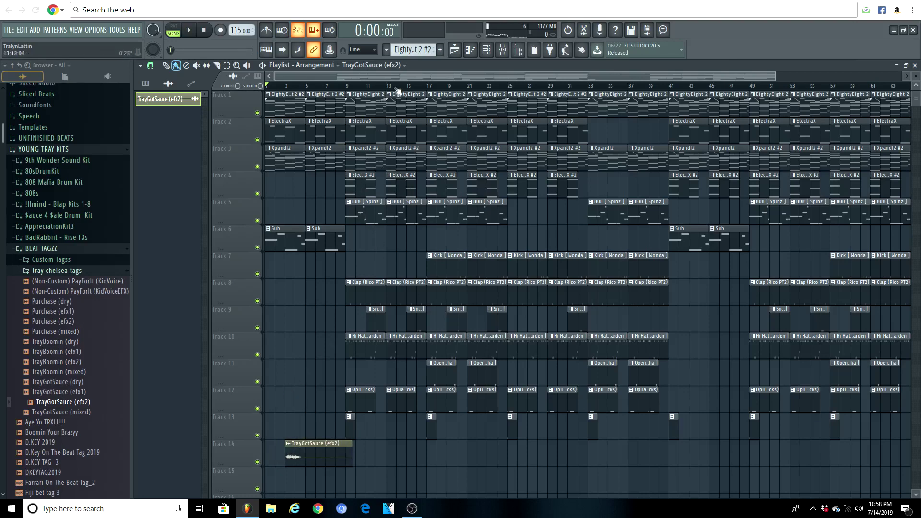
Step: Play the arranged song and open the Fruity Limiter on the Master mixer track
{"action": "scroll", "coordinate": [395, 92], "scroll_direction": "down", "scroll_amount": 2}
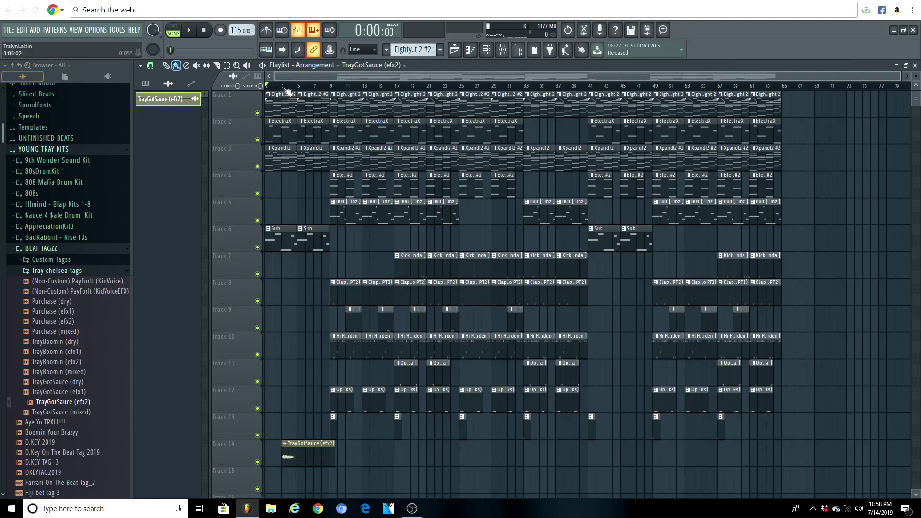
{"action": "left_click", "coordinate": [502, 50]}
{"action": "key", "text": "space"}
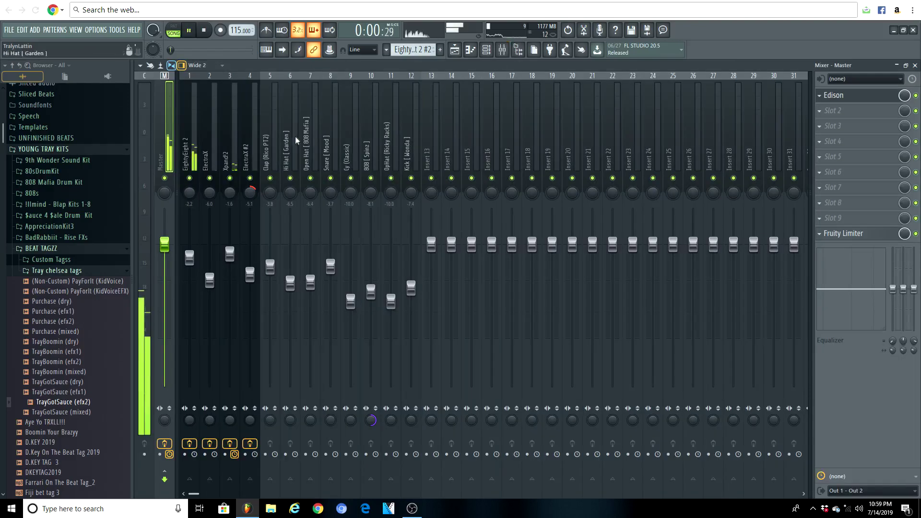
{"action": "left_click", "coordinate": [847, 235]}
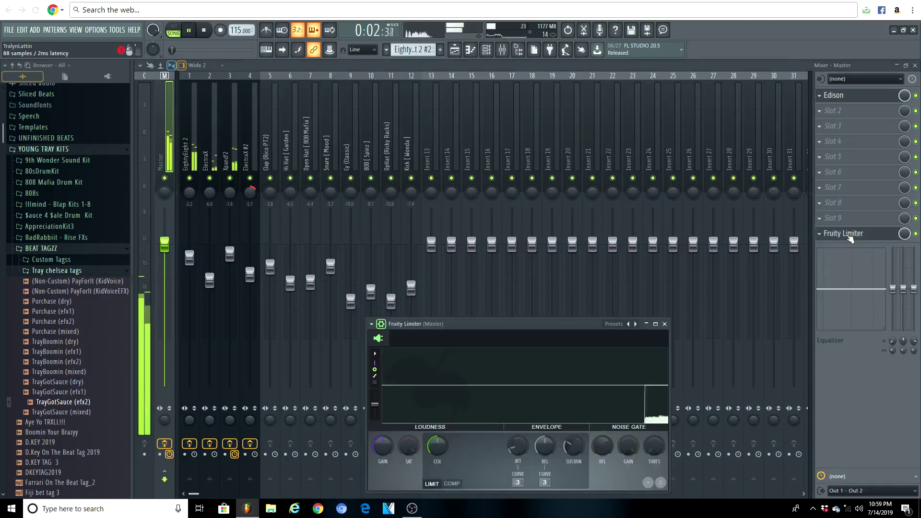
{"action": "left_click_drag", "start_coordinate": [557, 324], "coordinate": [545, 254]}
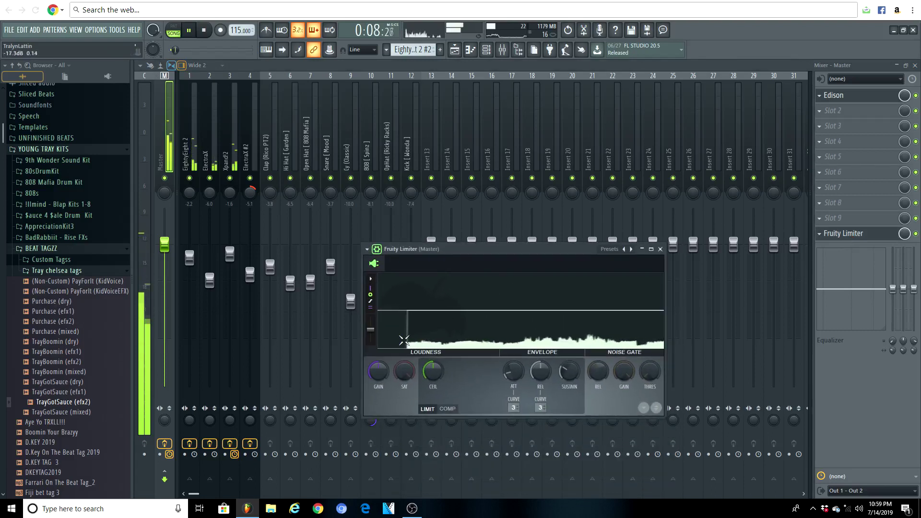
Step: Collapse the BEAT TAGZZ and YOUNG TRAY KITS folders in the browser
{"action": "left_click", "coordinate": [97, 250]}
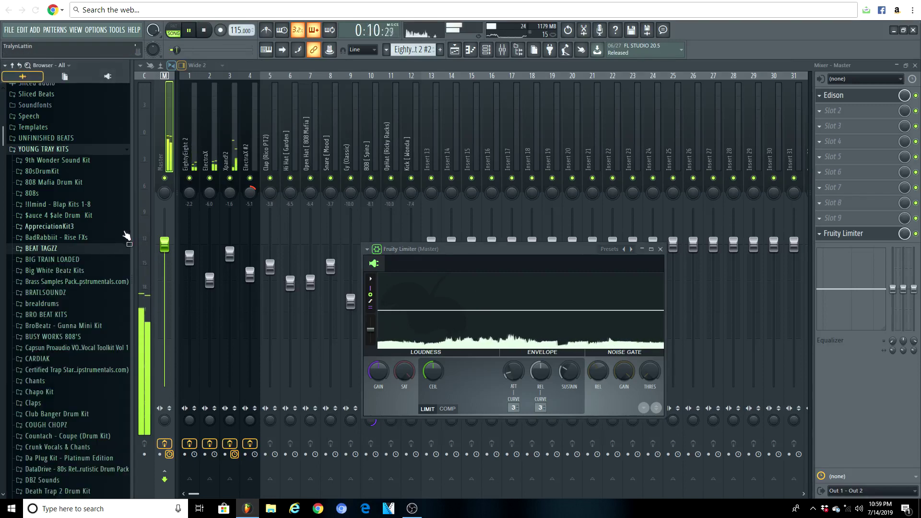
{"action": "left_click", "coordinate": [90, 150]}
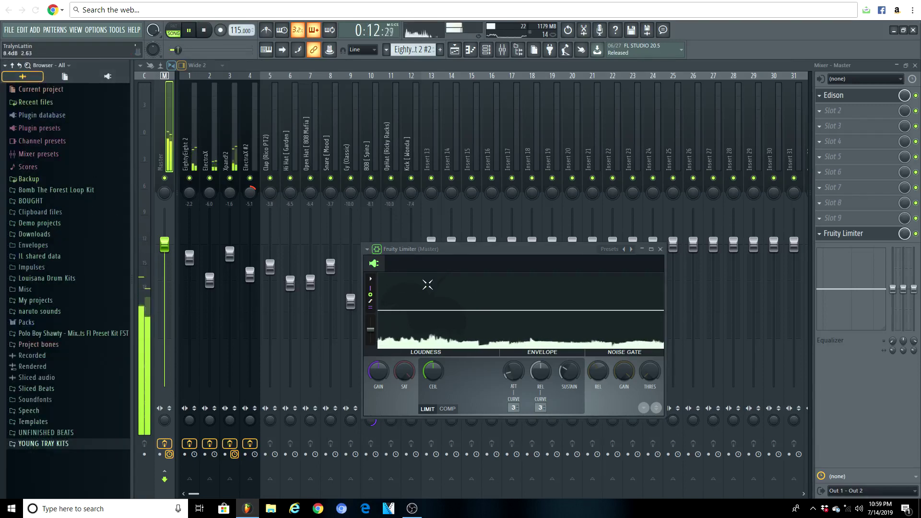
Step: Detach the master Fruity Limiter window, show the playlist behind it, and set the limiter gain to 3.7 dB
{"action": "left_click", "coordinate": [367, 249]}
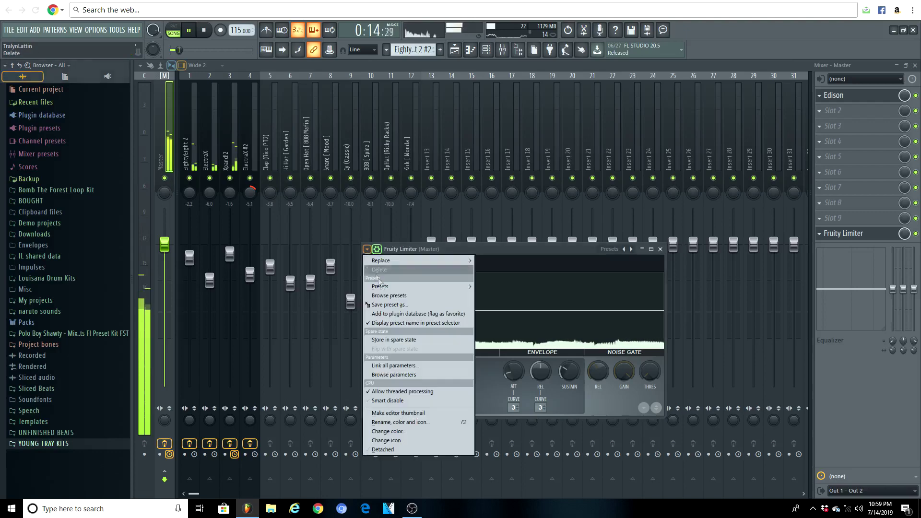
{"action": "left_click", "coordinate": [387, 450]}
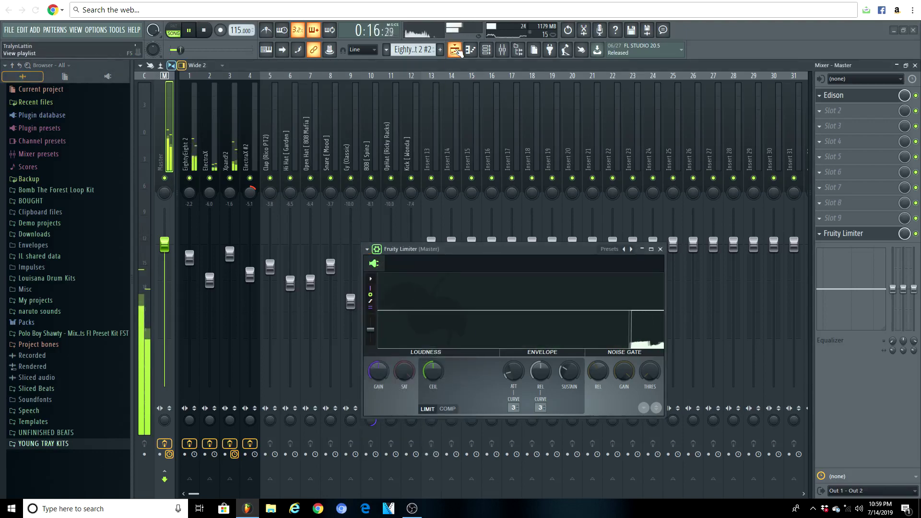
{"action": "left_click", "coordinate": [458, 51]}
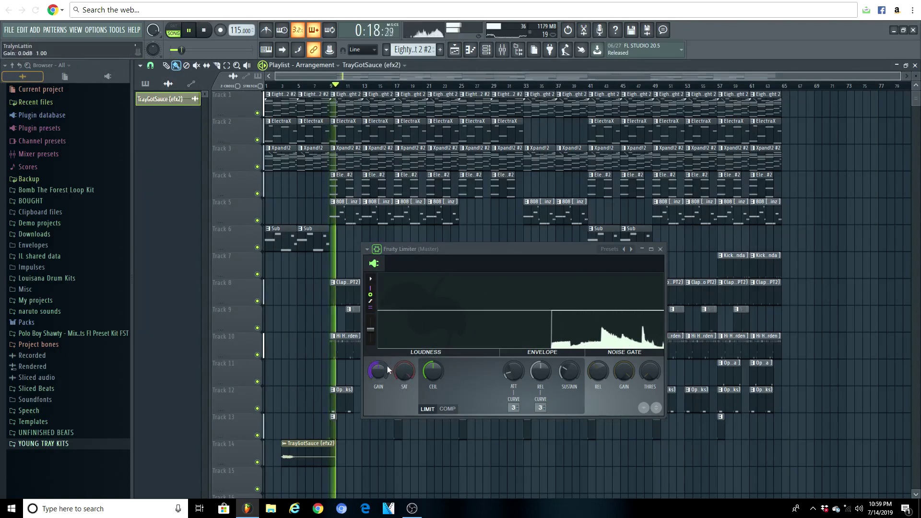
{"action": "left_click_drag", "start_coordinate": [387, 366], "coordinate": [387, 345]}
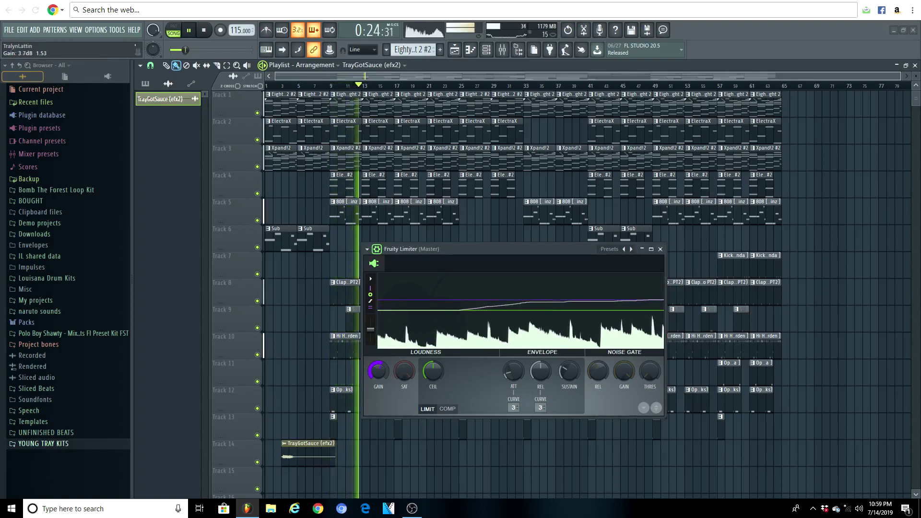
Step: Select the four melody mixer tracks and raise their faders together, bringing ElectraX to -4.9 dB
{"action": "left_click", "coordinate": [502, 49]}
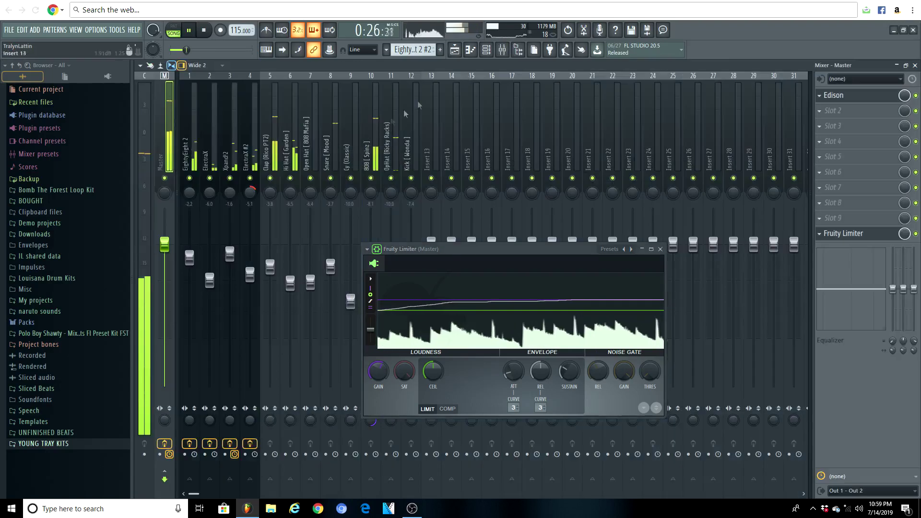
{"action": "left_click_drag", "start_coordinate": [251, 139], "coordinate": [191, 139]}
{"action": "left_click_drag", "start_coordinate": [209, 282], "coordinate": [210, 276]}
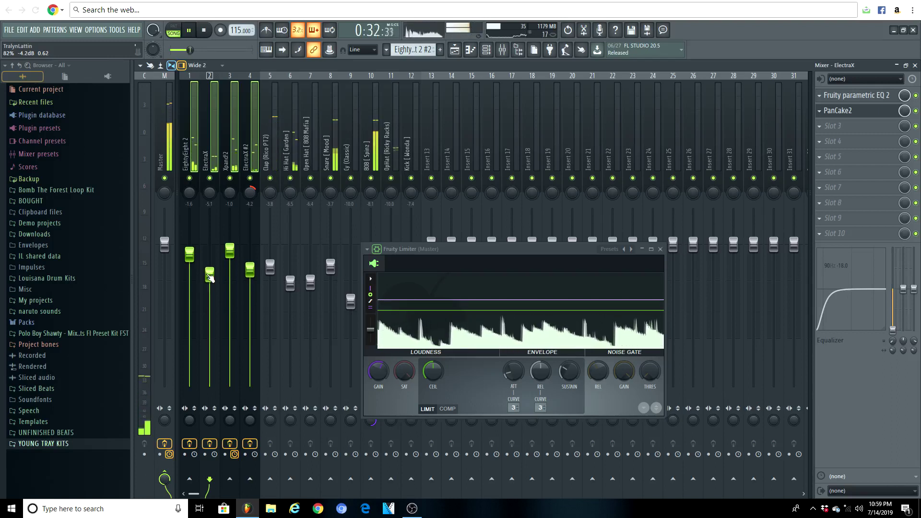
{"action": "left_click_drag", "start_coordinate": [209, 276], "coordinate": [209, 275]}
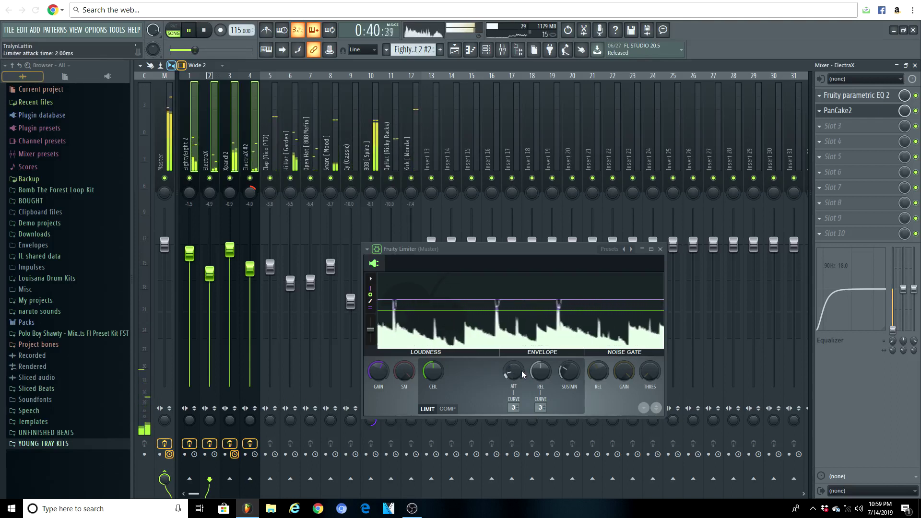
Step: Lower the master Fruity Limiter's attack, release and sustain to their minimum
{"action": "left_click", "coordinate": [509, 373]}
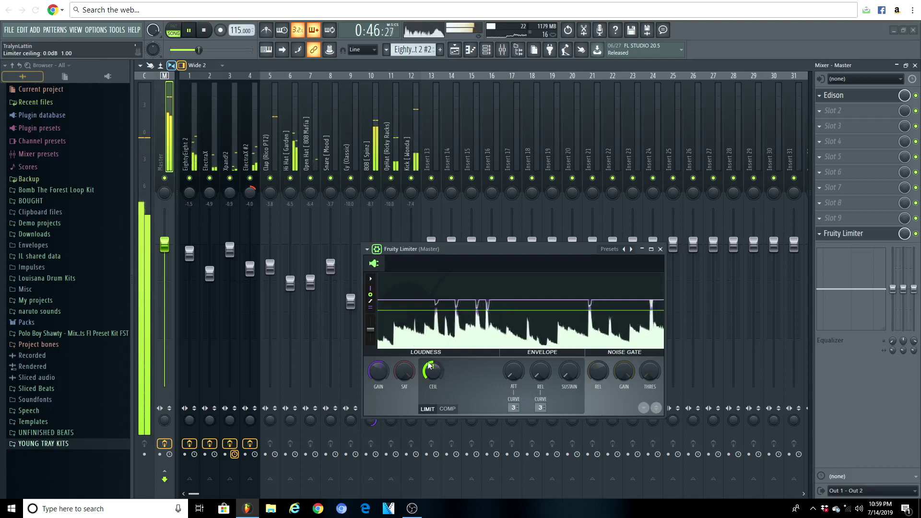
Step: Raise the master Fruity Limiter's gain to 5.7 dB
{"action": "left_click_drag", "start_coordinate": [378, 371], "coordinate": [378, 355]}
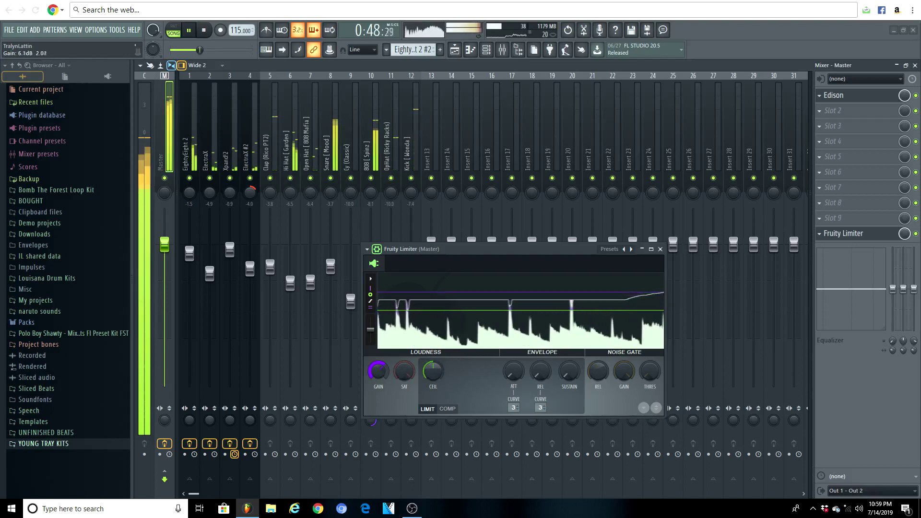
{"action": "left_click_drag", "start_coordinate": [378, 370], "coordinate": [378, 376]}
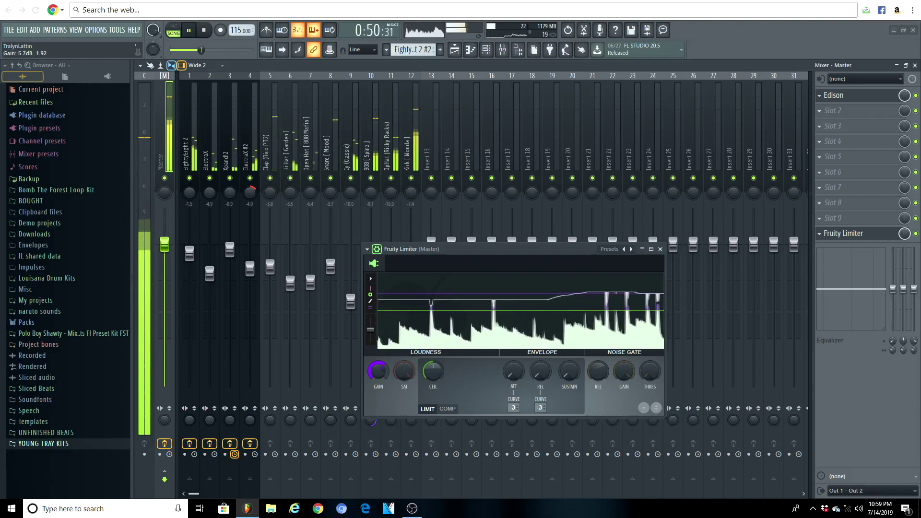
Step: Turn off the Fruity Limiter window's detached state to show the whole playlist in front, and stop the song after playing the arrangement
{"action": "left_click", "coordinate": [455, 50]}
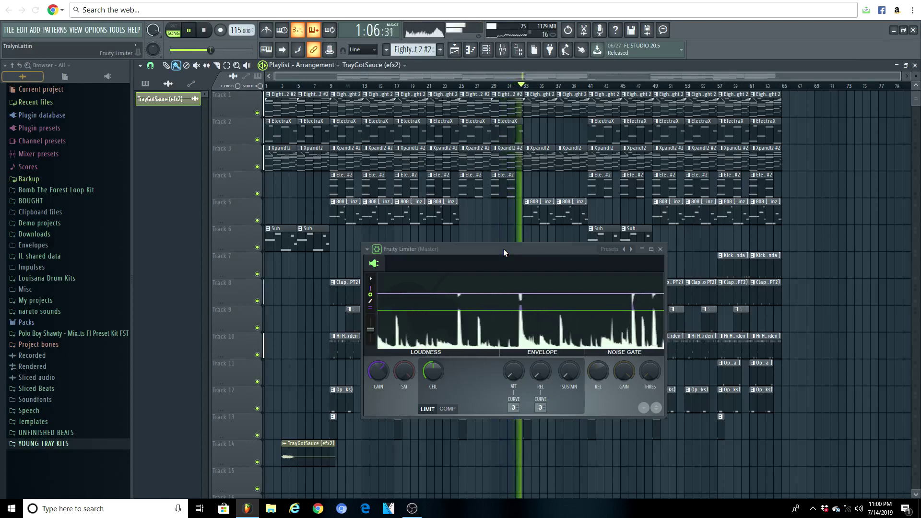
{"action": "left_click_drag", "start_coordinate": [503, 249], "coordinate": [407, 254]}
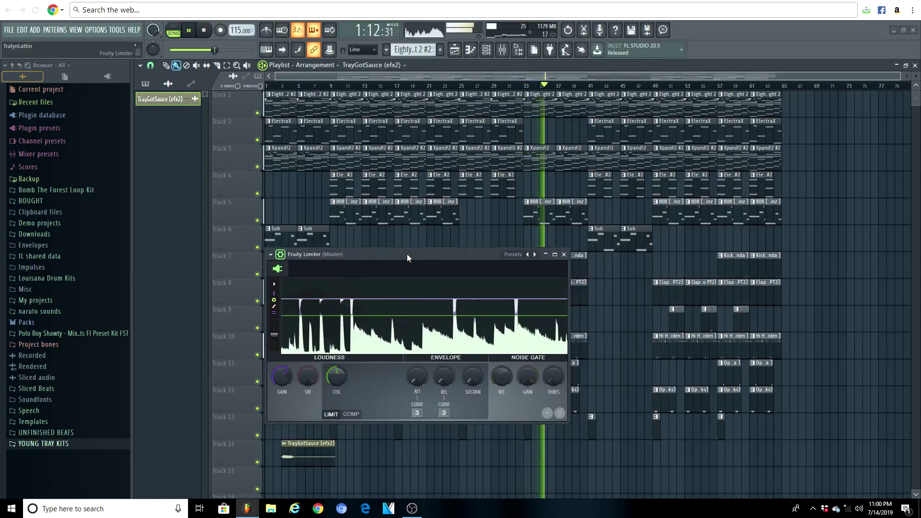
{"action": "left_click", "coordinate": [271, 255]}
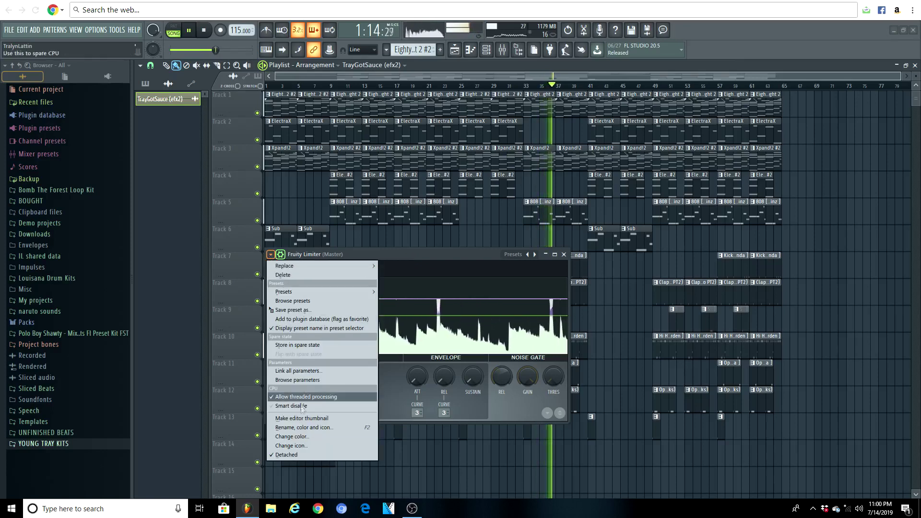
{"action": "left_click", "coordinate": [289, 455]}
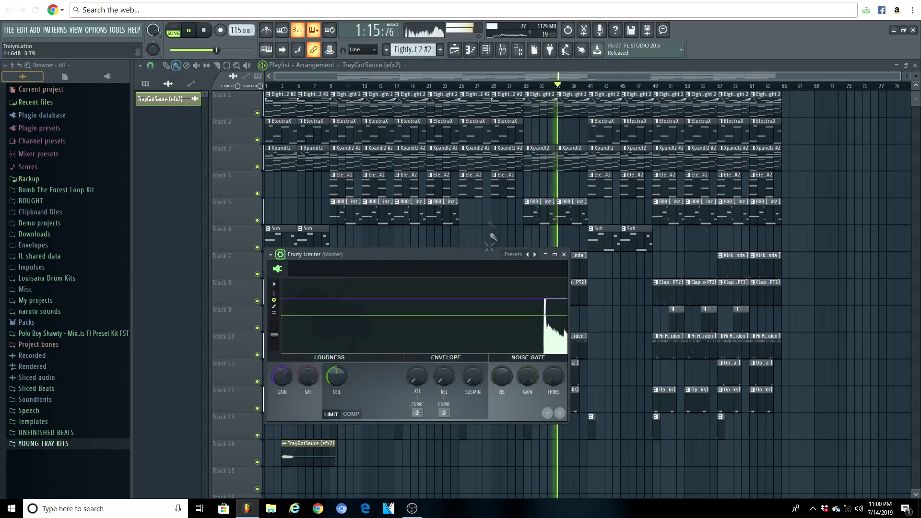
{"action": "left_click", "coordinate": [462, 76]}
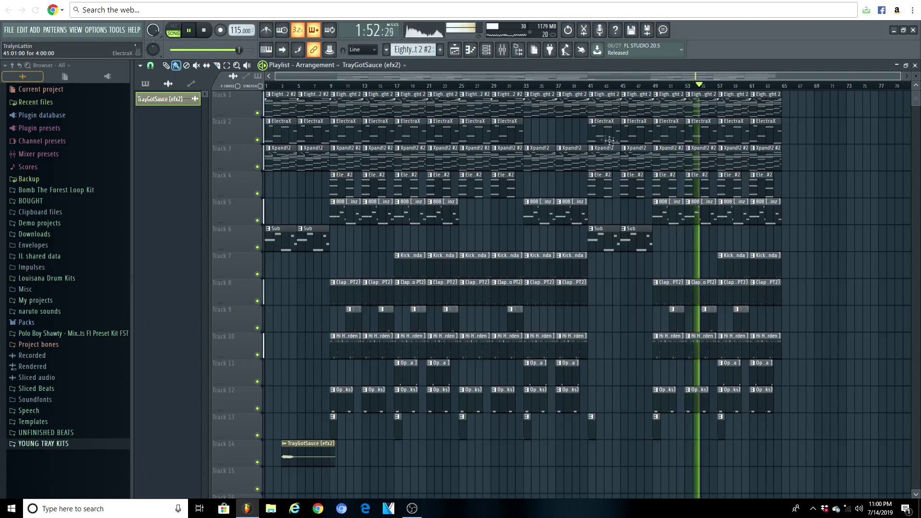
{"action": "key", "text": "space"}
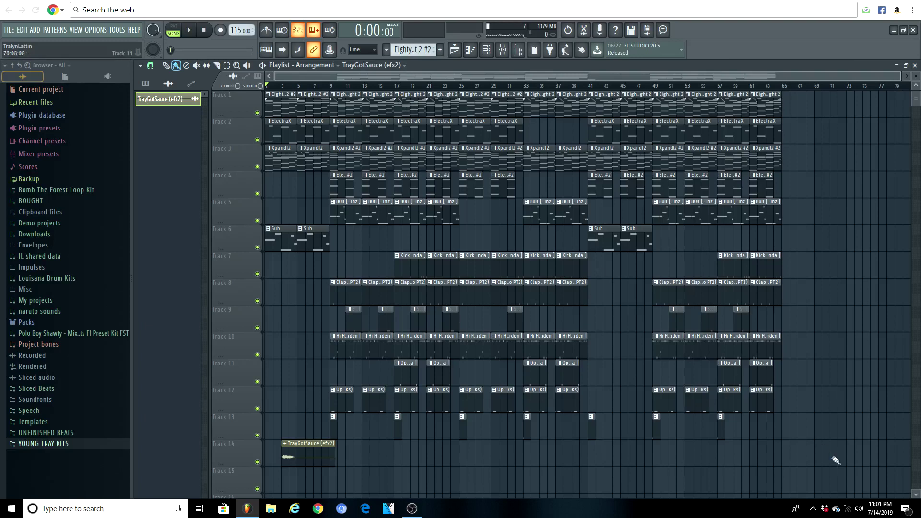
{"action": "left_click", "coordinate": [849, 513]}
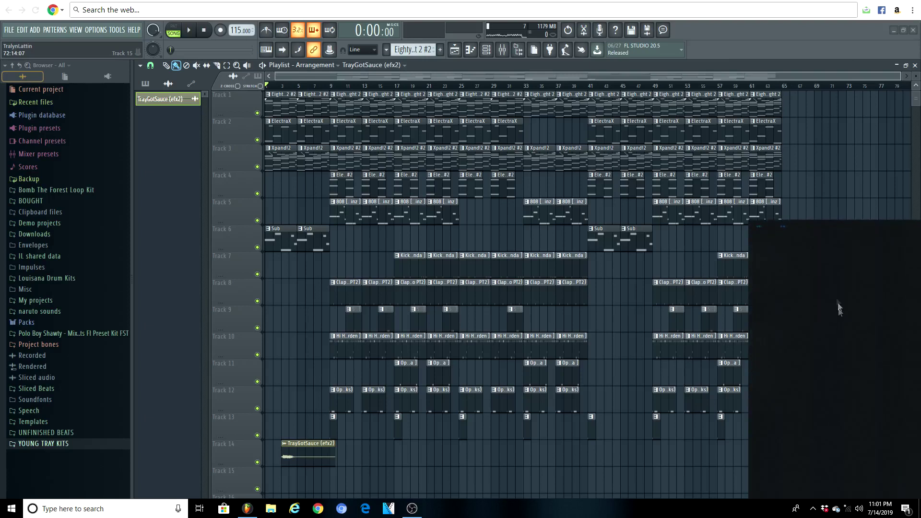
{"action": "left_click", "coordinate": [733, 282]}
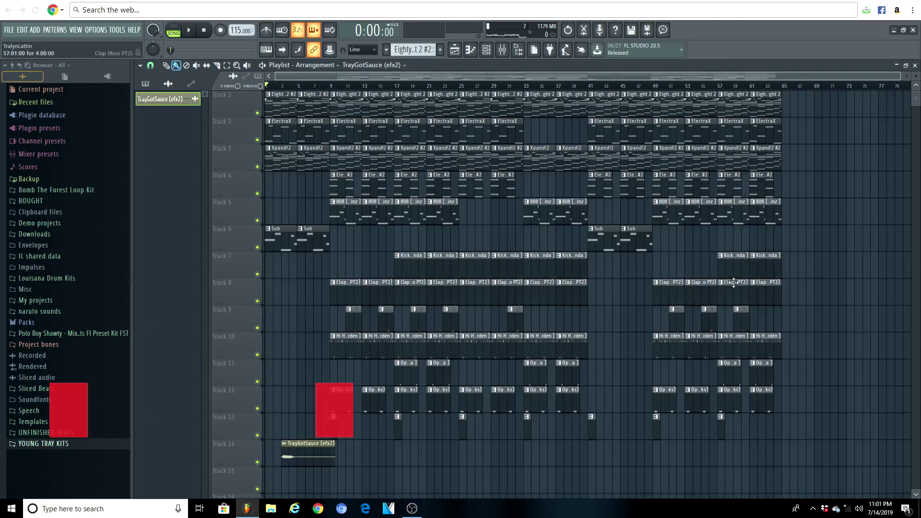